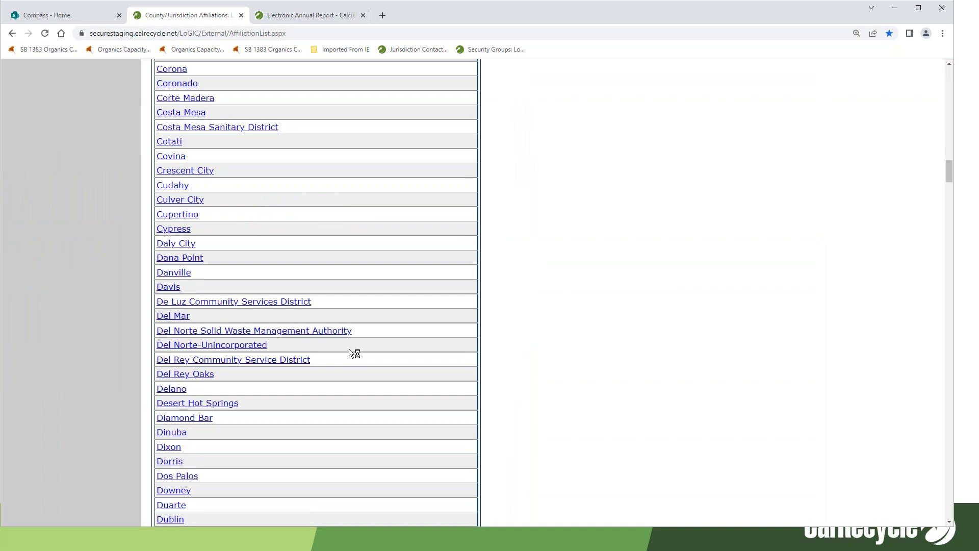
Find Garden Grove in the jurisdiction affiliations list and open its 2021 Electronic Annual Report
{"action": "scroll", "coordinate": [357, 351], "scroll_direction": "down", "scroll_amount": 4}
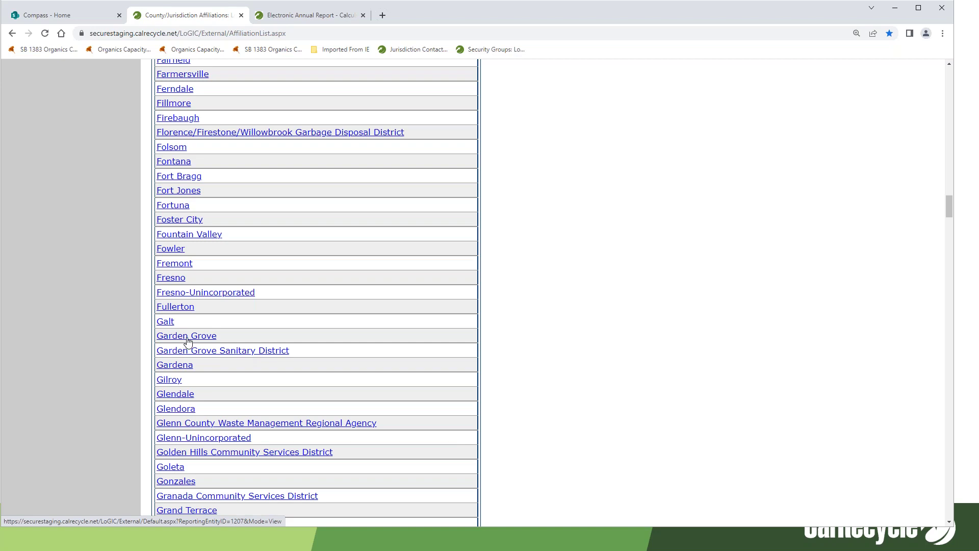
{"action": "left_click", "coordinate": [188, 341]}
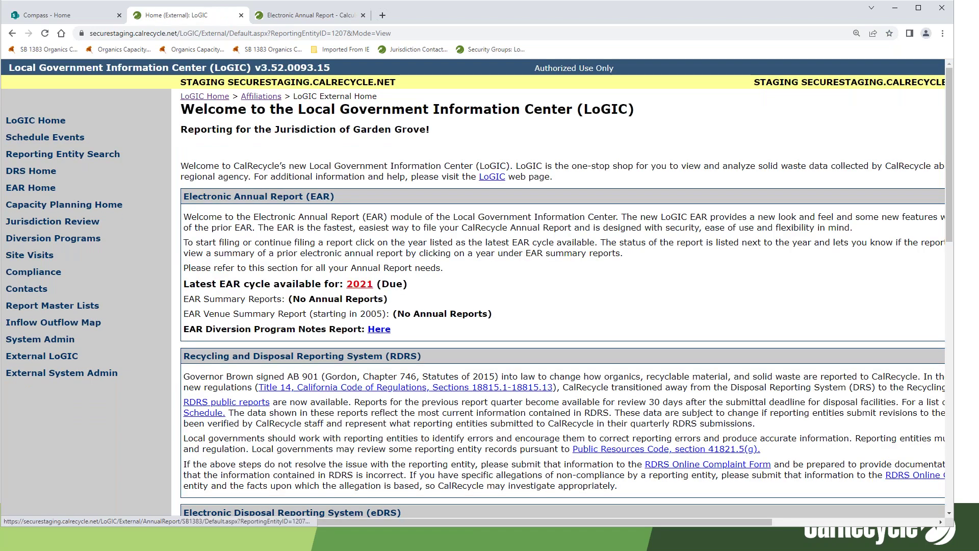
{"action": "left_click", "coordinate": [360, 284]}
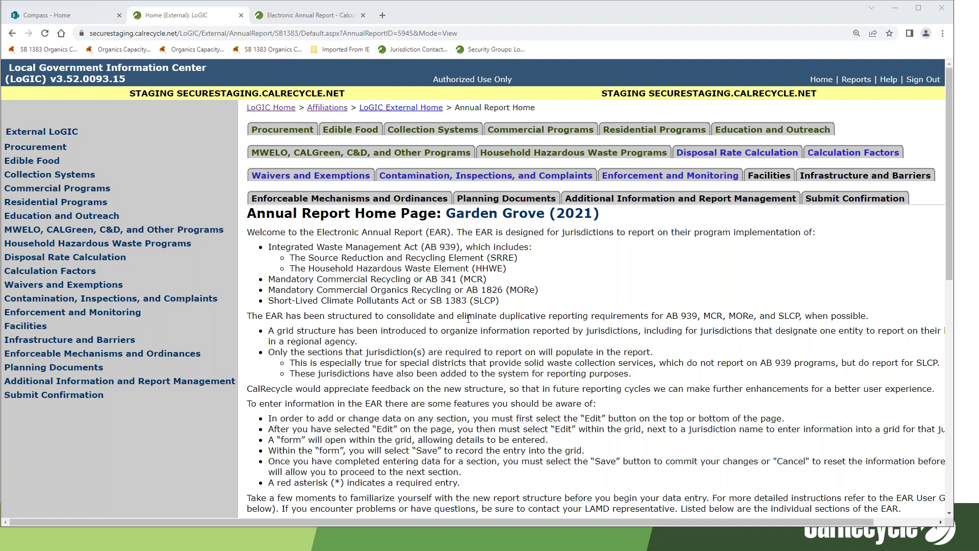
Open the Collection Systems section of the Garden Grove report for editing
{"action": "scroll", "coordinate": [559, 268], "scroll_direction": "down", "scroll_amount": 6}
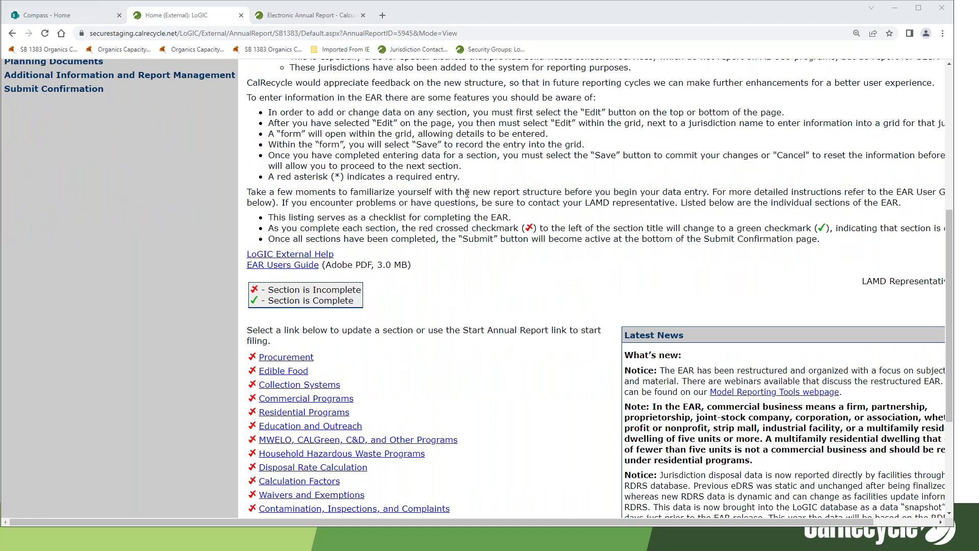
{"action": "scroll", "coordinate": [388, 306], "scroll_direction": "down", "scroll_amount": 1}
{"action": "left_click", "coordinate": [309, 341]}
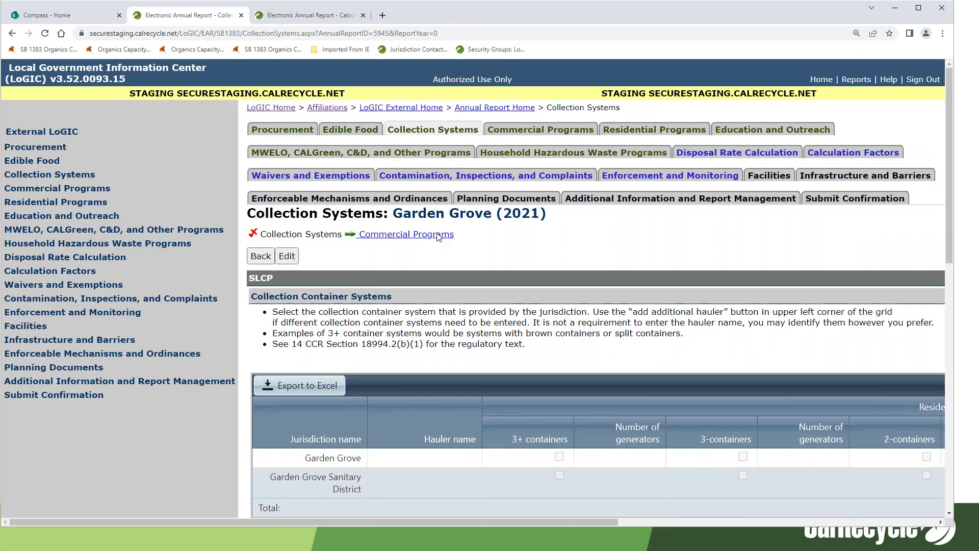
{"action": "scroll", "coordinate": [438, 235], "scroll_direction": "down", "scroll_amount": 2}
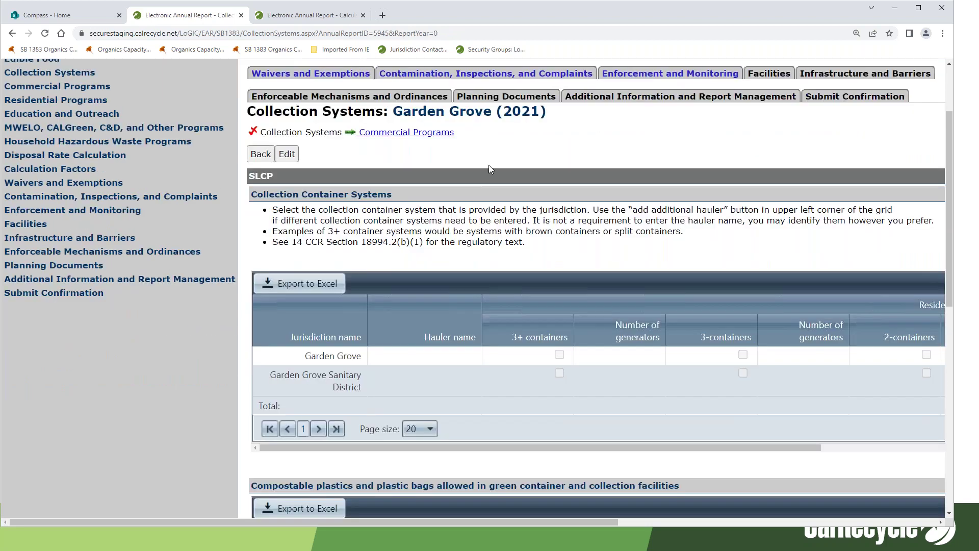
{"action": "left_click", "coordinate": [292, 160]}
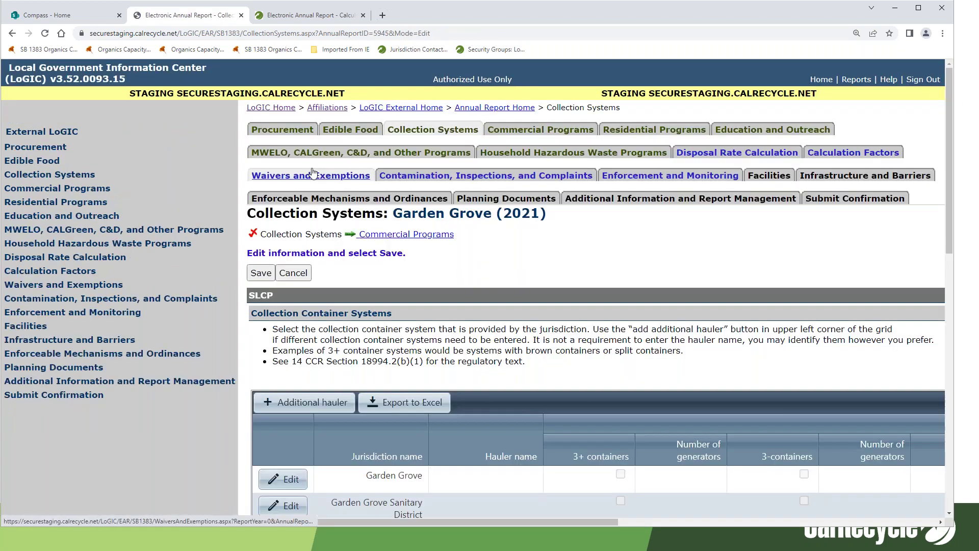
Highlight the Garden Grove and Garden Grove Sanitary District names in the Collection Container Systems grid
{"action": "scroll", "coordinate": [560, 258], "scroll_direction": "down", "scroll_amount": 4}
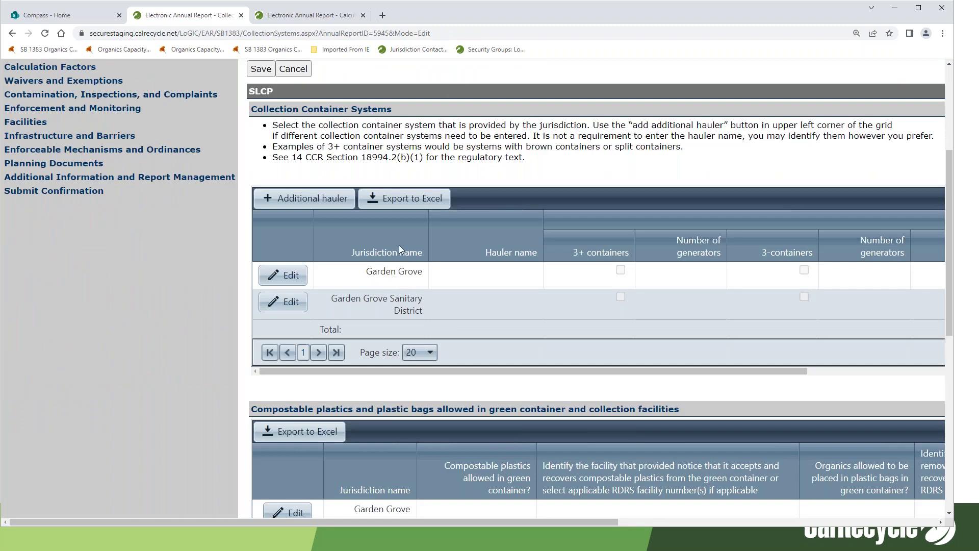
{"action": "scroll", "coordinate": [411, 265], "scroll_direction": "down", "scroll_amount": 1}
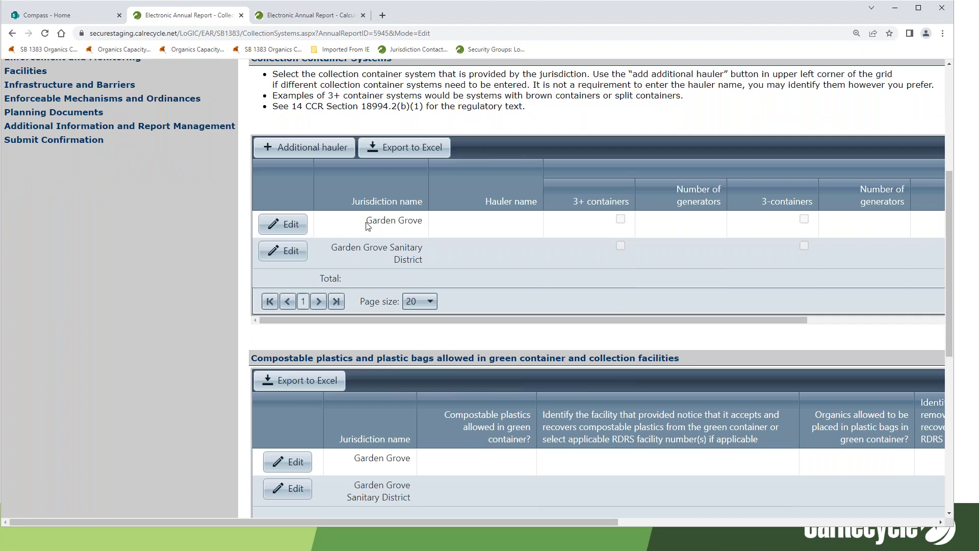
{"action": "left_click_drag", "start_coordinate": [365, 228], "coordinate": [426, 228]}
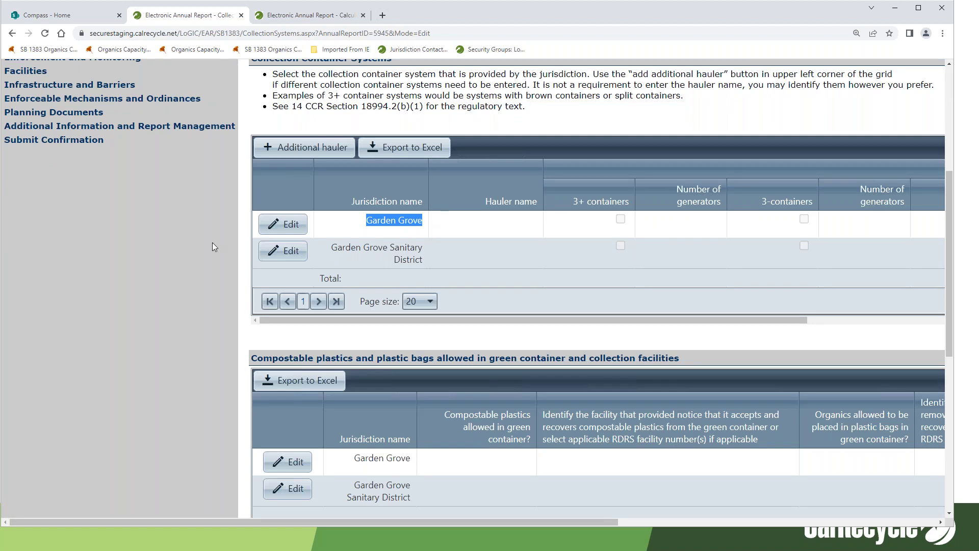
{"action": "left_click", "coordinate": [371, 224]}
{"action": "triple_click", "coordinate": [421, 224]}
{"action": "left_click_drag", "start_coordinate": [334, 249], "coordinate": [415, 258]}
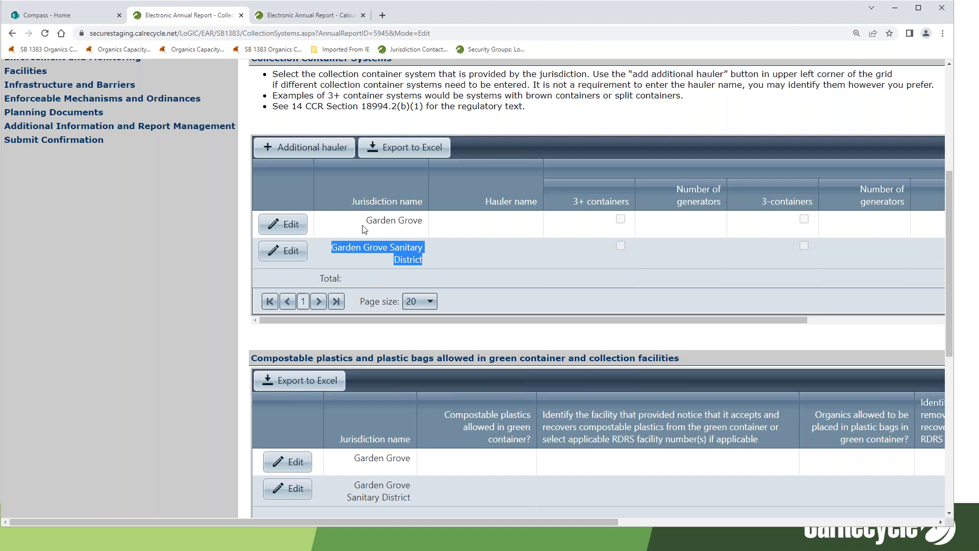
Look over the compostable plastics and Organic Waste Haulers grids of the Collection Systems section
{"action": "scroll", "coordinate": [363, 227], "scroll_direction": "down", "scroll_amount": 1}
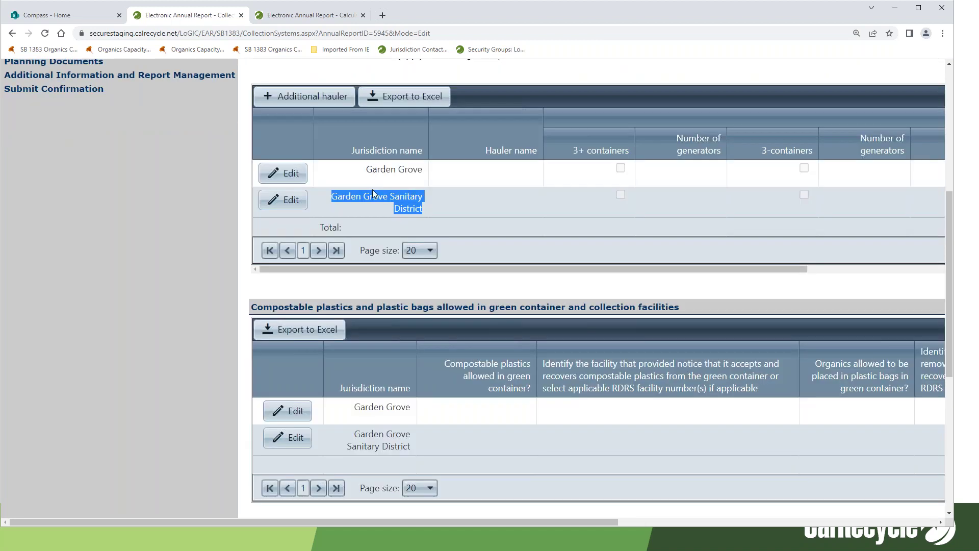
{"action": "scroll", "coordinate": [345, 254], "scroll_direction": "down", "scroll_amount": 1}
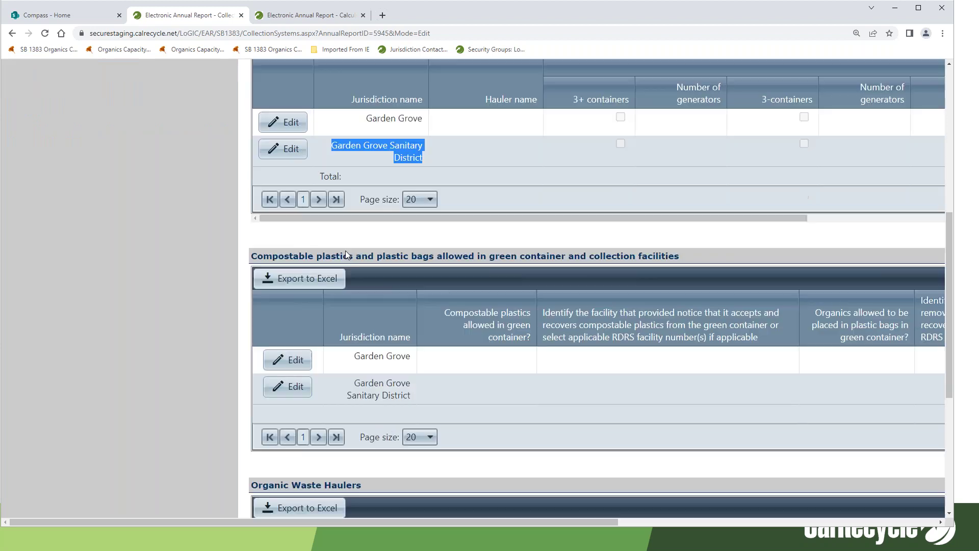
{"action": "scroll", "coordinate": [341, 321], "scroll_direction": "down", "scroll_amount": 2}
{"action": "scroll", "coordinate": [316, 284], "scroll_direction": "down", "scroll_amount": 3}
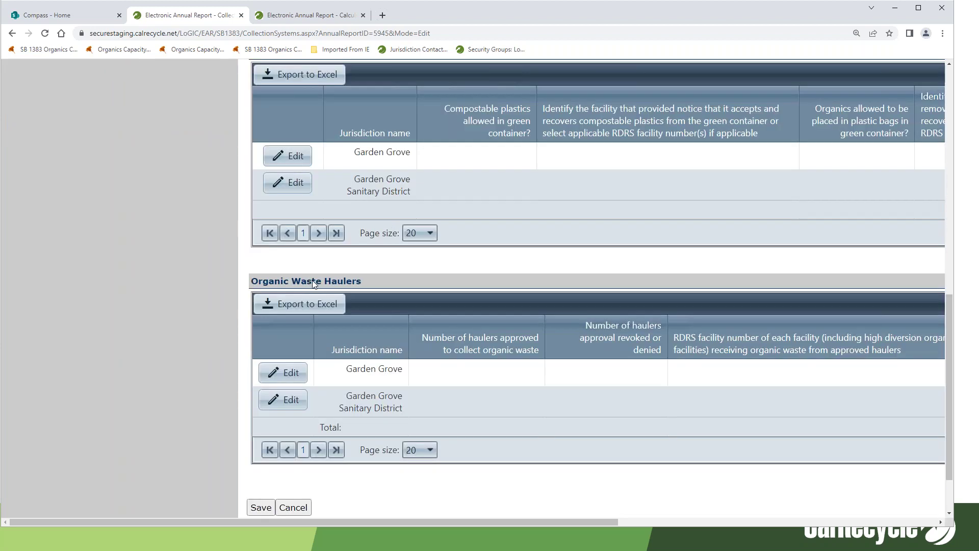
{"action": "scroll", "coordinate": [347, 406], "scroll_direction": "up", "scroll_amount": 10}
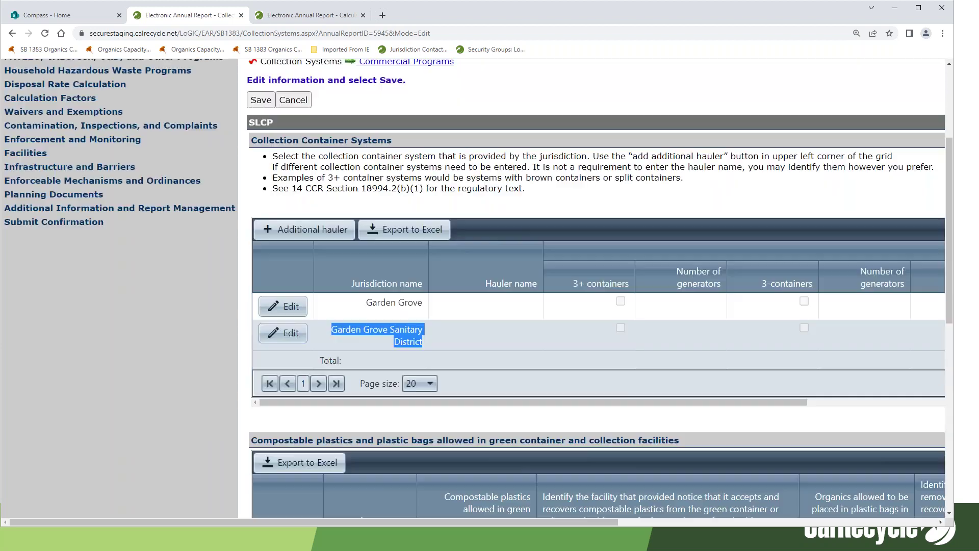
{"action": "scroll", "coordinate": [359, 375], "scroll_direction": "up", "scroll_amount": 2}
Leave Collection Systems without saving and review the grids in Garden Grove's Procurement section
{"action": "key", "text": "alt+Left"}
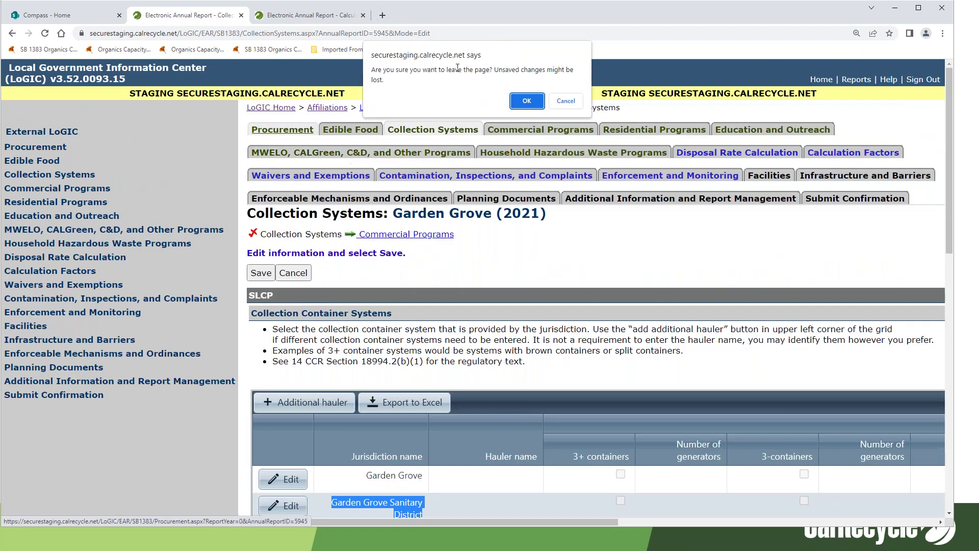
{"action": "key", "text": "Return"}
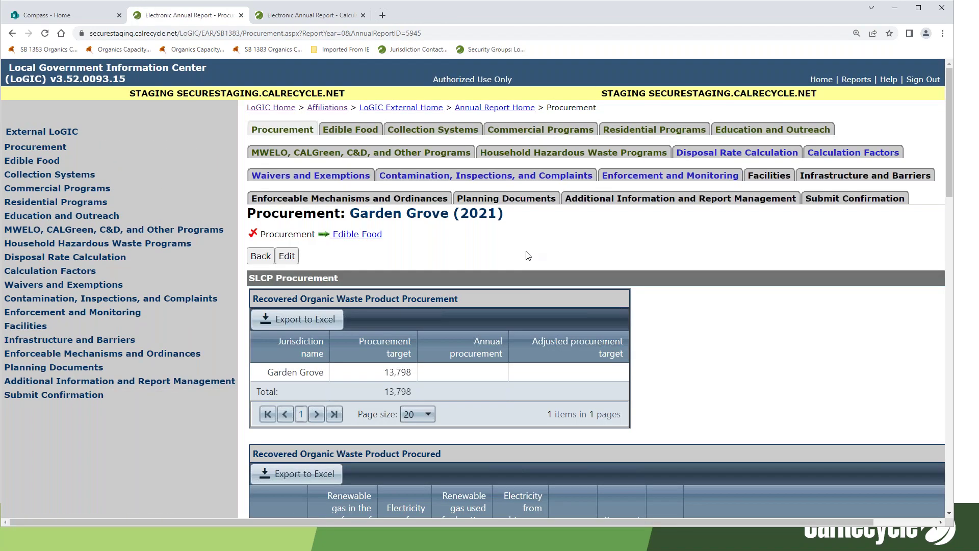
{"action": "scroll", "coordinate": [521, 236], "scroll_direction": "down", "scroll_amount": 6}
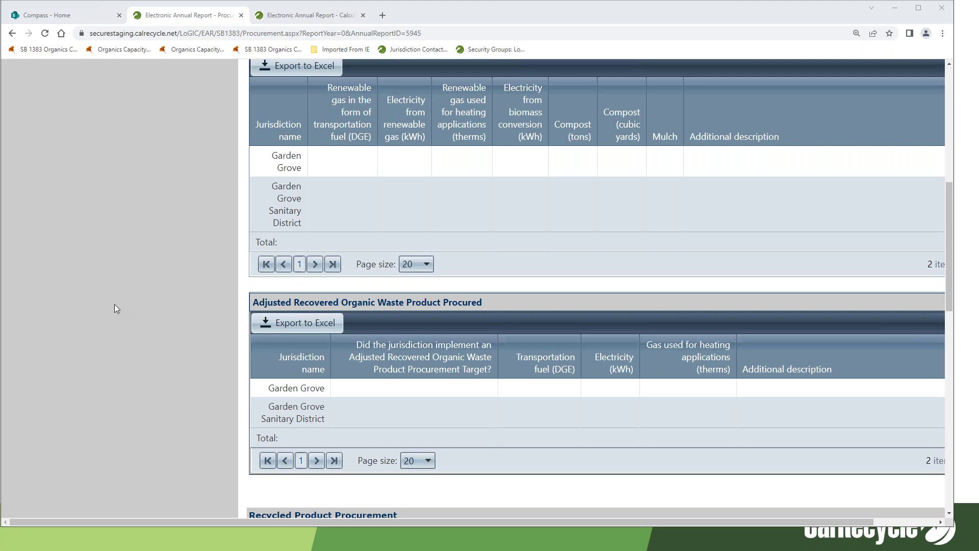
{"action": "scroll", "coordinate": [134, 313], "scroll_direction": "up", "scroll_amount": 2}
{"action": "scroll", "coordinate": [133, 314], "scroll_direction": "up", "scroll_amount": 6}
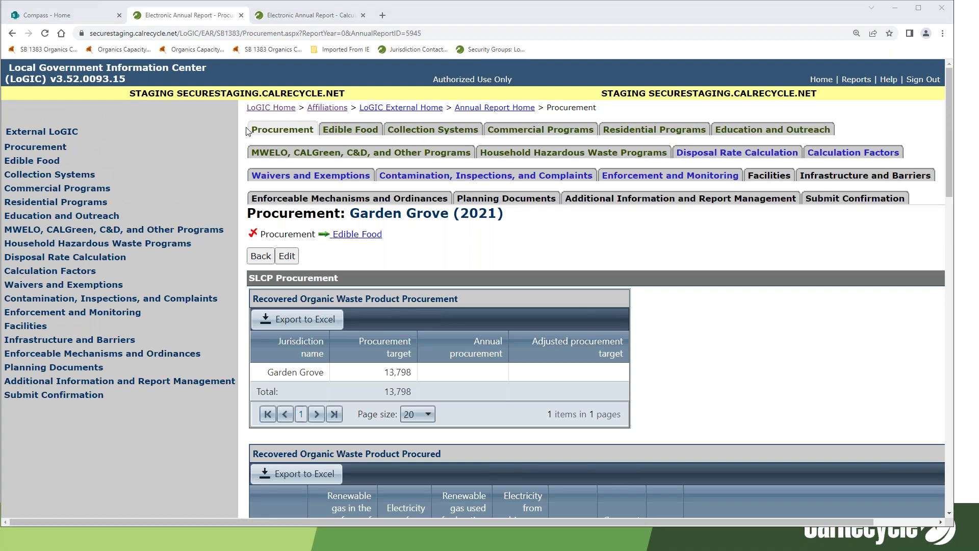
Return to the LoGIC home page, open External LoGIC and show all jurisdictions in the affiliations list
{"action": "left_click", "coordinate": [271, 108]}
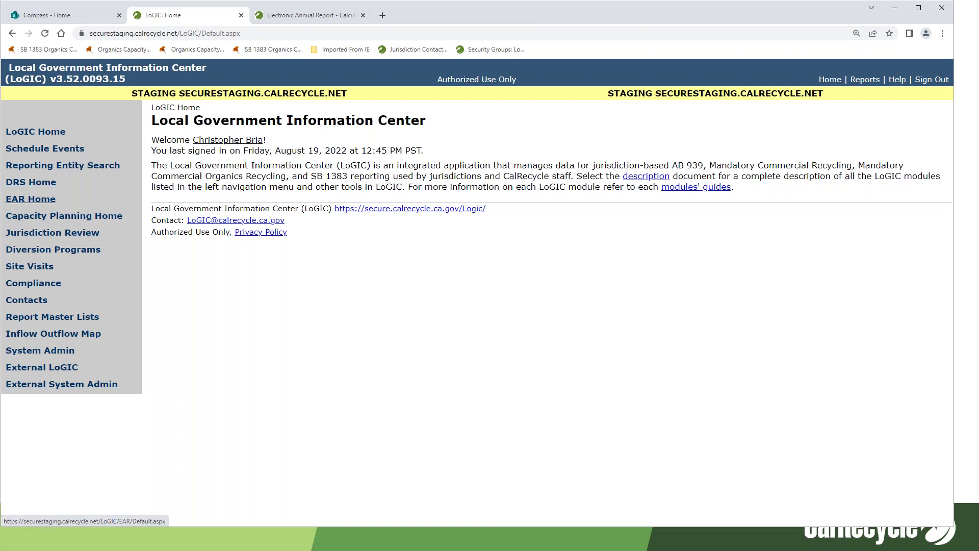
{"action": "left_click", "coordinate": [42, 368]}
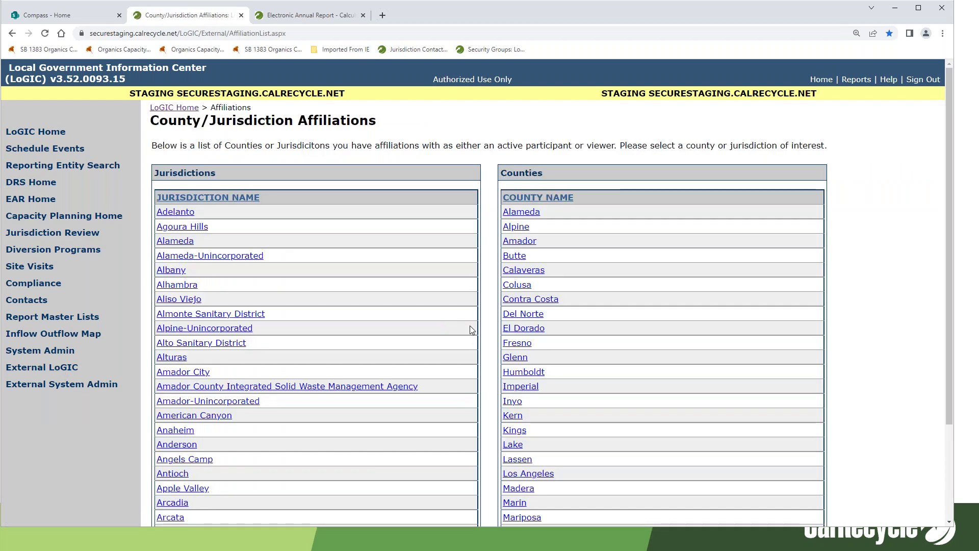
{"action": "scroll", "coordinate": [470, 327], "scroll_direction": "down", "scroll_amount": 2}
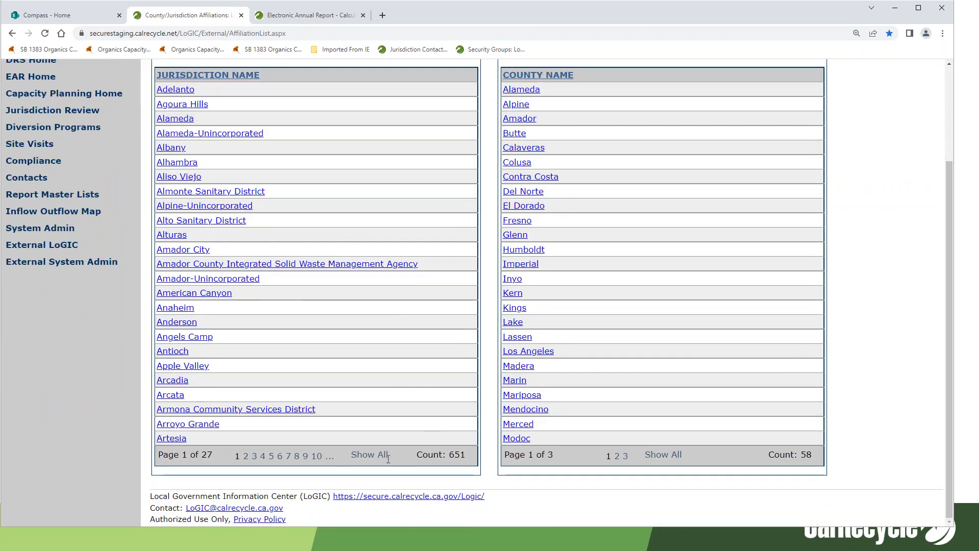
{"action": "left_click", "coordinate": [369, 454]}
{"action": "scroll", "coordinate": [565, 372], "scroll_direction": "down", "scroll_amount": 8}
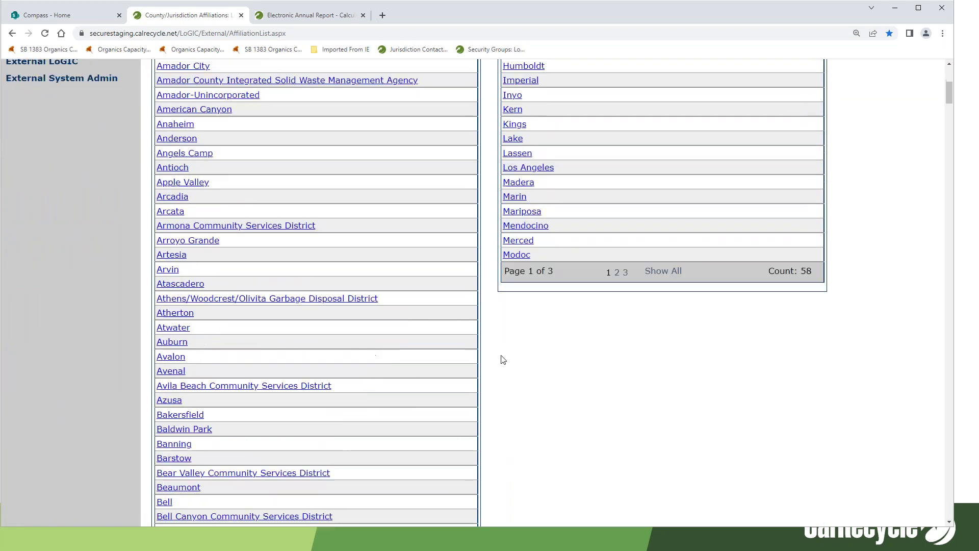
{"action": "scroll", "coordinate": [316, 292], "scroll_direction": "down", "scroll_amount": 1}
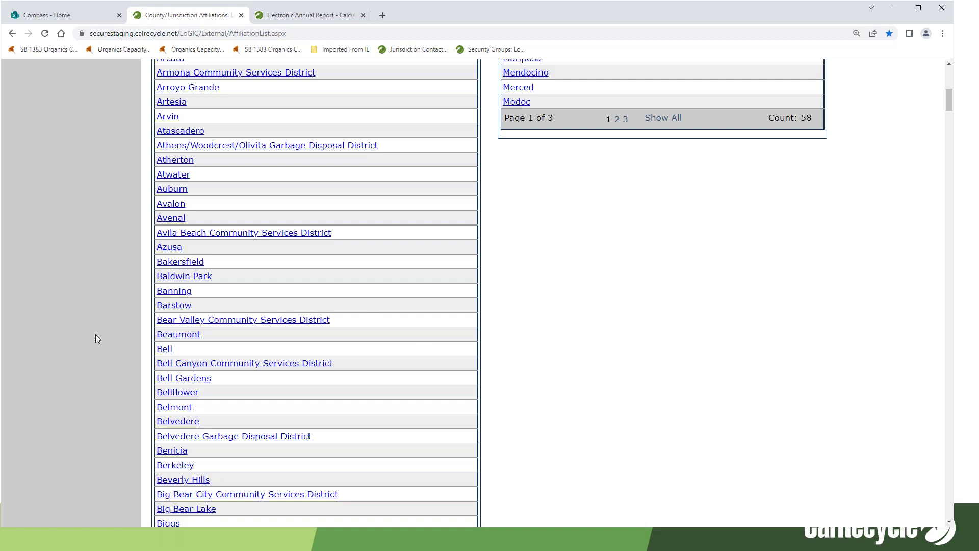
Open Barstow's 2021 annual report on the staging site and go to its Commercial Programs section
{"action": "left_click", "coordinate": [182, 306]}
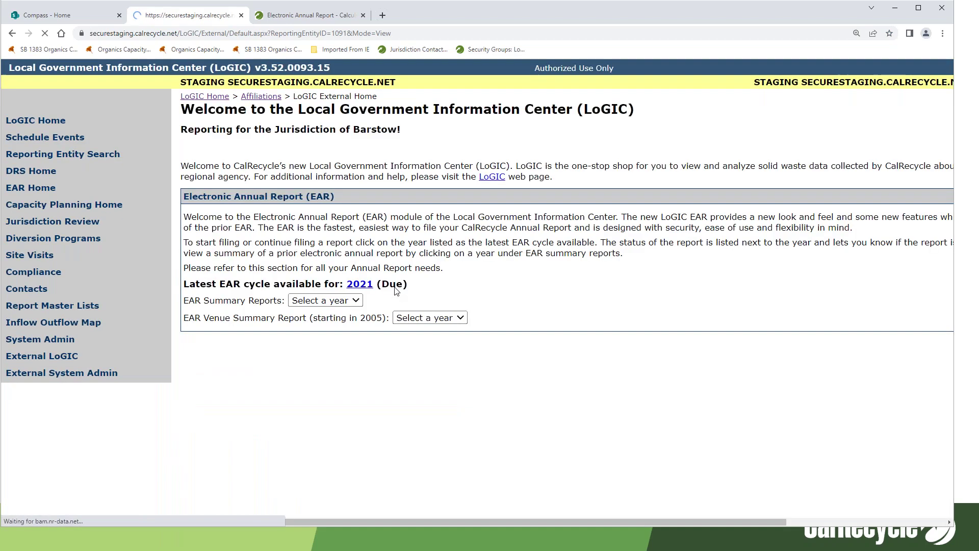
{"action": "left_click", "coordinate": [359, 284]}
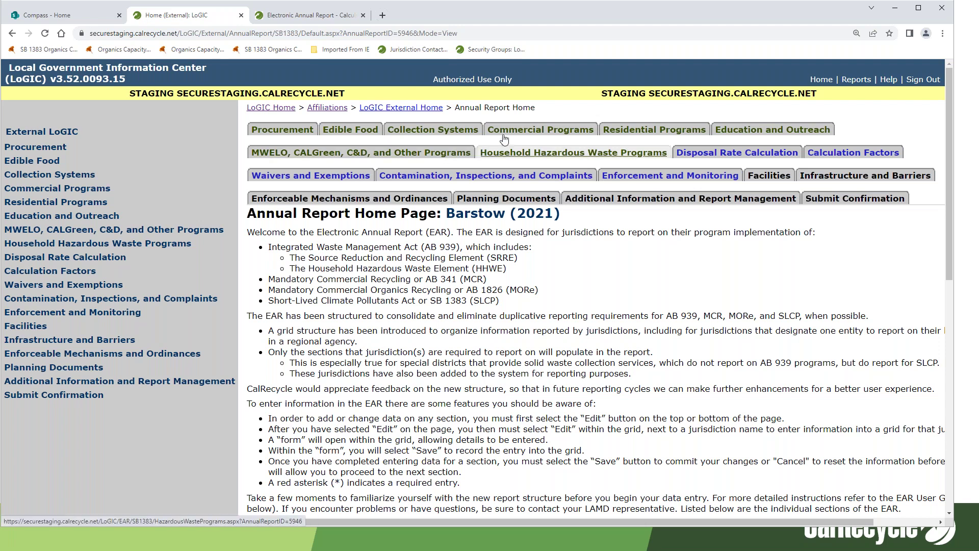
{"action": "left_click", "coordinate": [541, 129]}
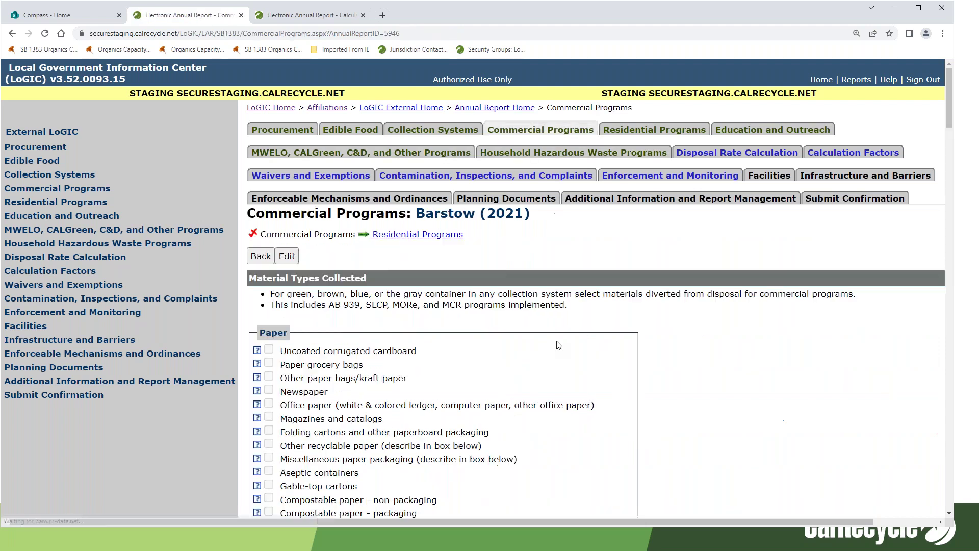
Switch to the secure2 LoGIC site already open in the browser and show all jurisdictions under External LoGIC
{"action": "left_click", "coordinate": [313, 16]}
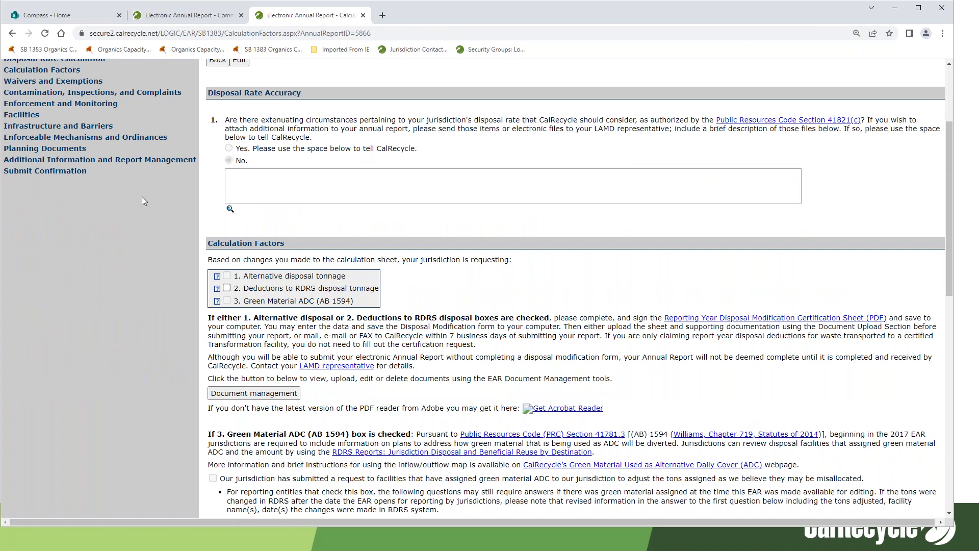
{"action": "scroll", "coordinate": [141, 197], "scroll_direction": "up", "scroll_amount": 3}
{"action": "left_click", "coordinate": [226, 78]}
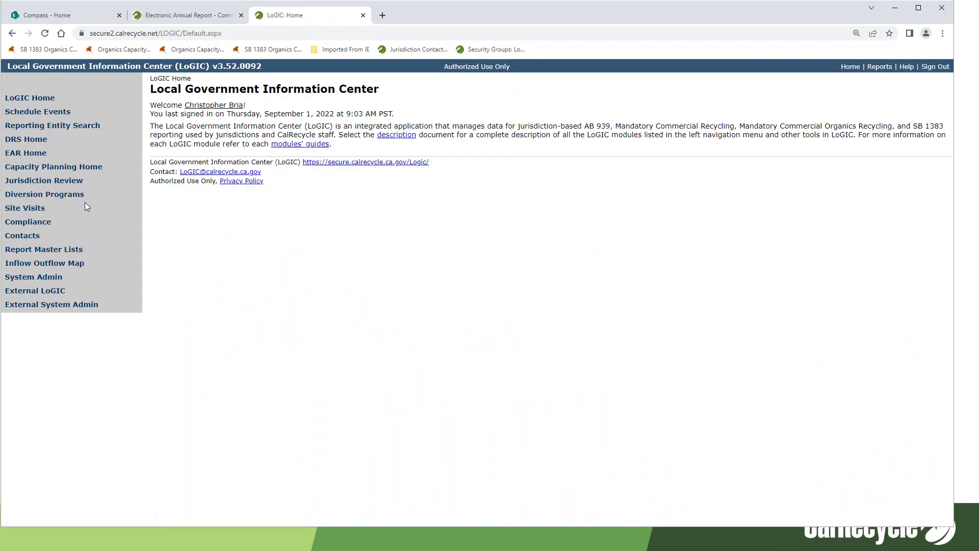
{"action": "left_click", "coordinate": [35, 291]}
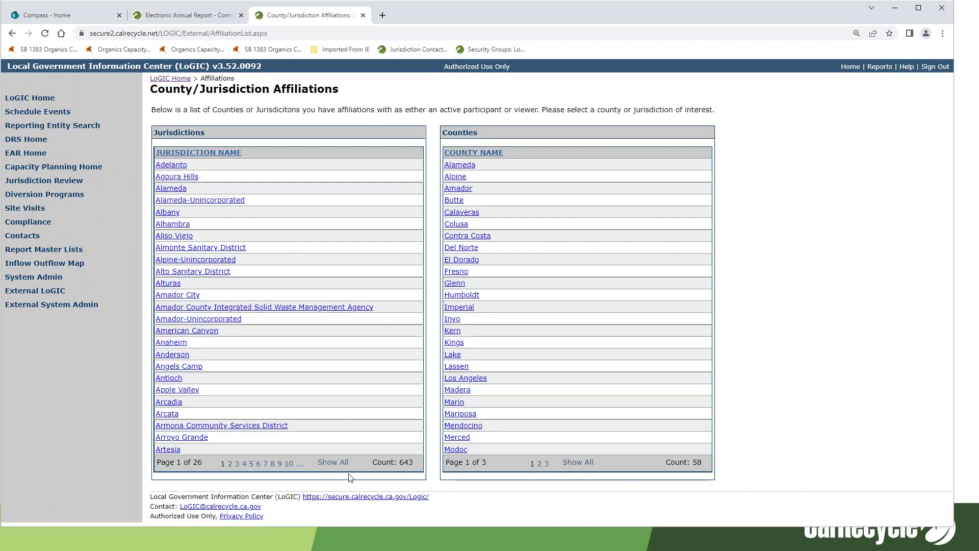
{"action": "scroll", "coordinate": [277, 329], "scroll_direction": "down", "scroll_amount": 10}
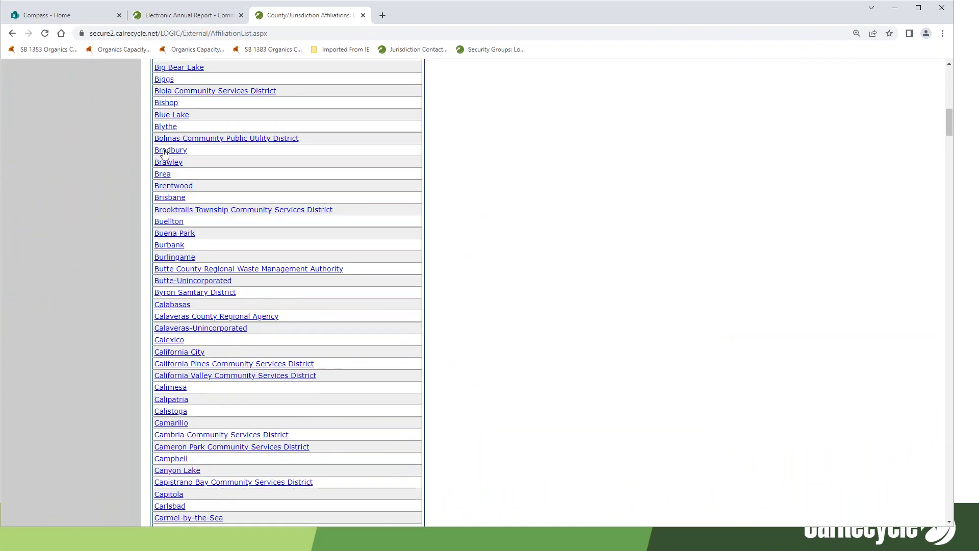
Open the Commercial Programs section of Barstow's 2021 report on the secure2 site and review its material types and SRRE Programs
{"action": "scroll", "coordinate": [163, 153], "scroll_direction": "up", "scroll_amount": 4}
{"action": "left_click", "coordinate": [169, 105]}
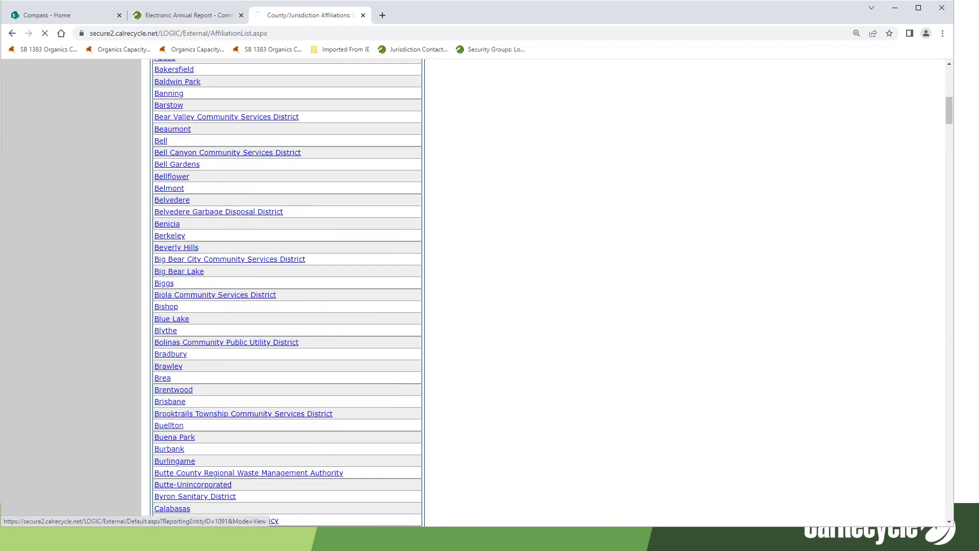
{"action": "left_click", "coordinate": [299, 232]}
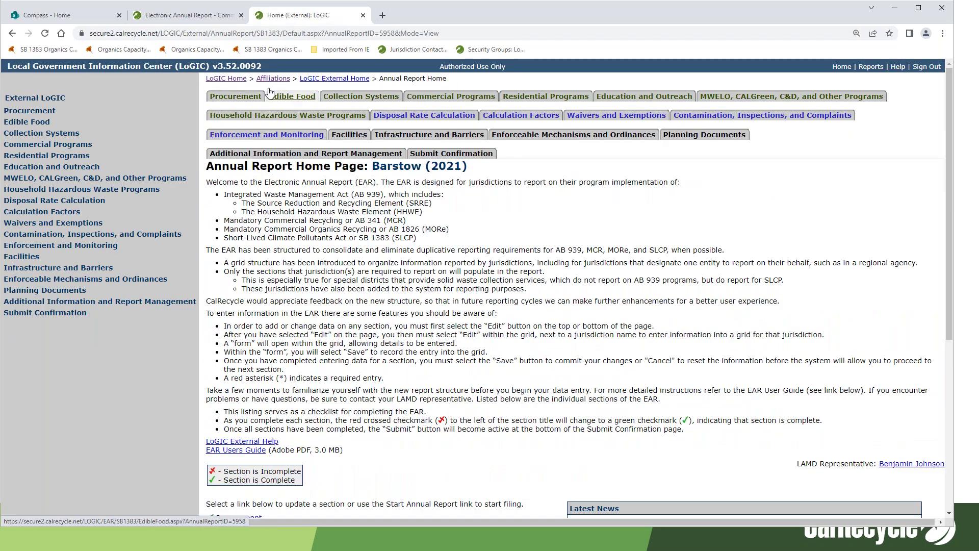
{"action": "left_click", "coordinate": [429, 95]}
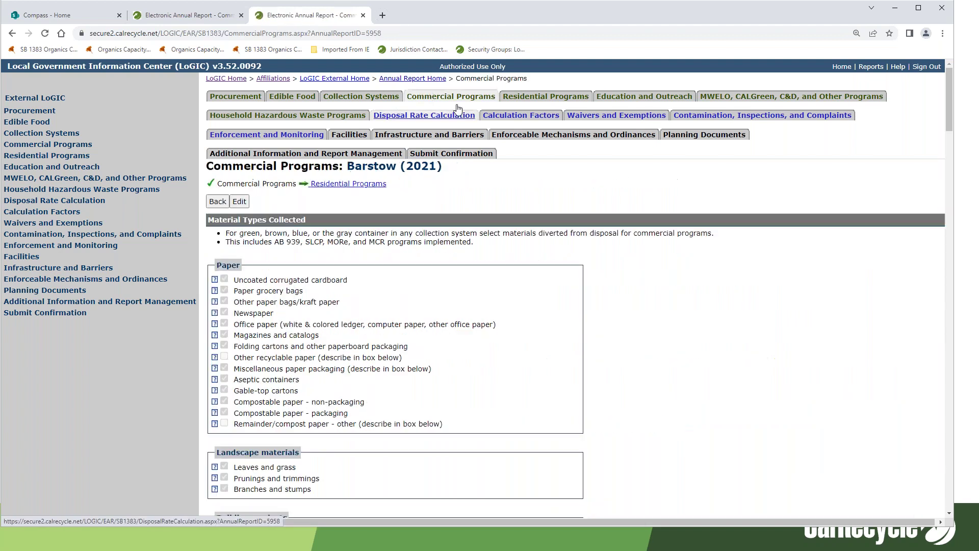
{"action": "scroll", "coordinate": [714, 236], "scroll_direction": "down", "scroll_amount": 2}
{"action": "scroll", "coordinate": [719, 223], "scroll_direction": "down", "scroll_amount": 15}
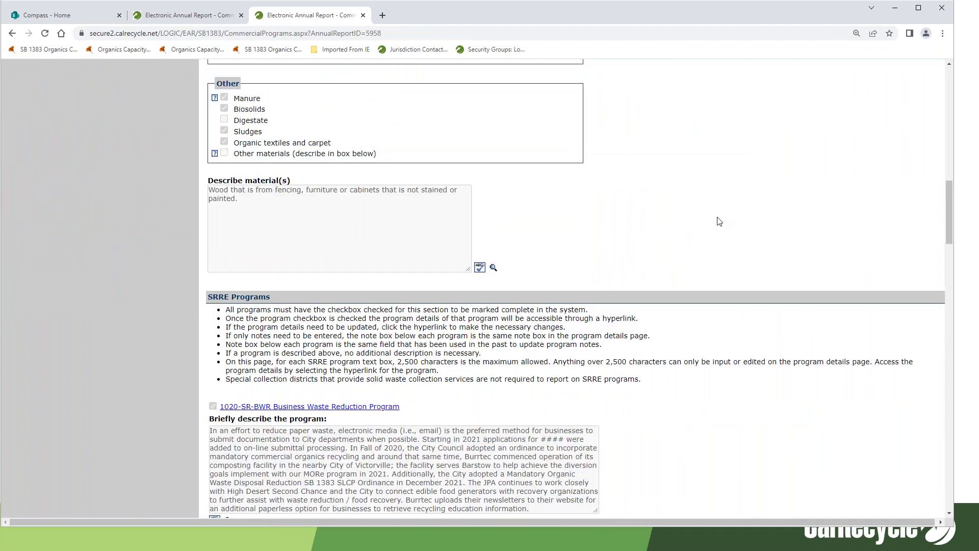
Look through the remaining SRRE Programs and Large Venues of Barstow's Commercial Programs section, and open the report's Submit Confirmation page
{"action": "scroll", "coordinate": [720, 222], "scroll_direction": "down", "scroll_amount": 7}
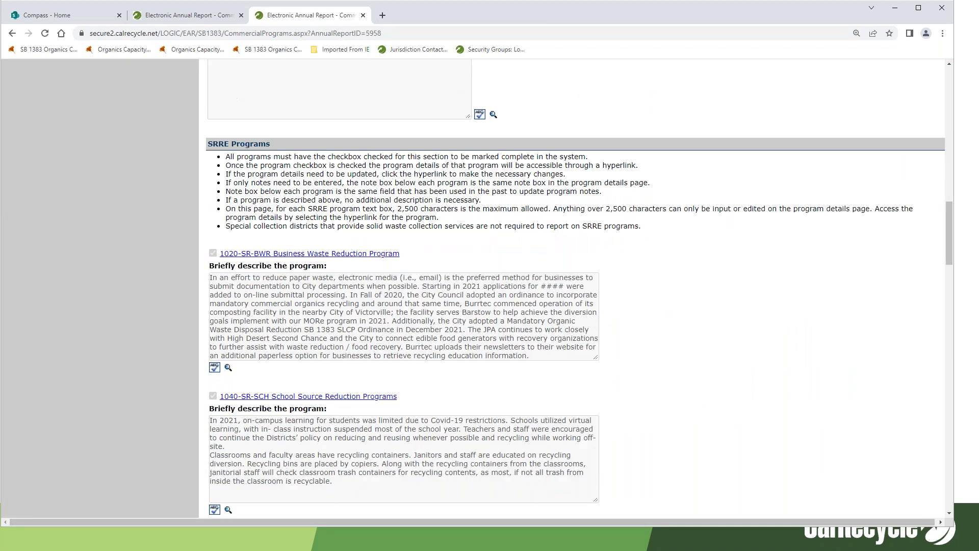
{"action": "scroll", "coordinate": [727, 232], "scroll_direction": "down", "scroll_amount": 20}
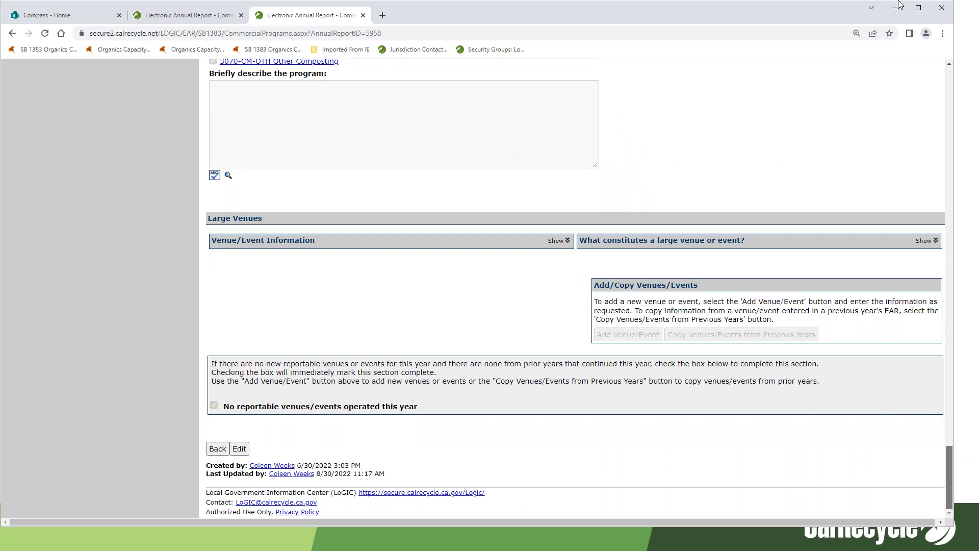
{"action": "left_click_drag", "start_coordinate": [951, 470], "coordinate": [951, 77]}
{"action": "left_click", "coordinate": [459, 154]}
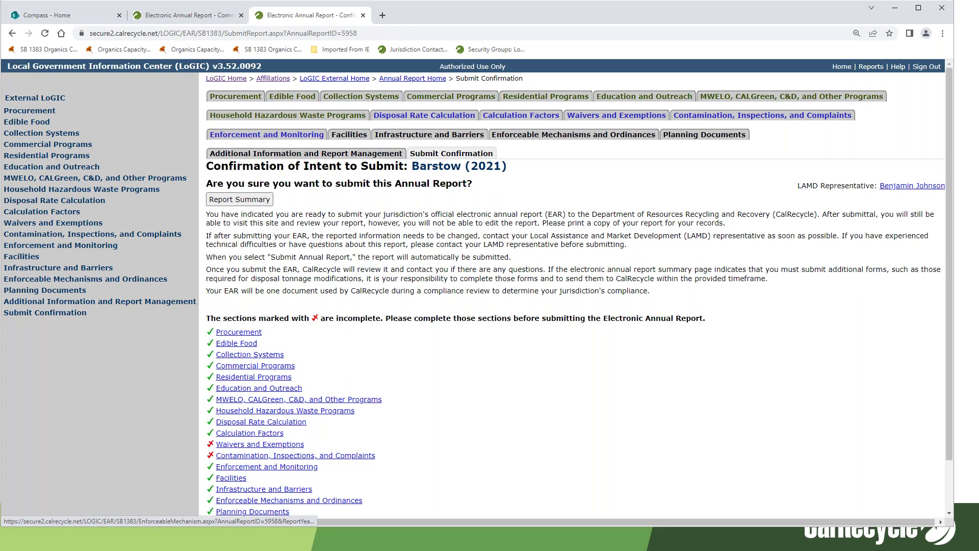
Generate Barstow's 2021 report summary from the confirmation page and open the downloaded PDF in Adobe Acrobat
{"action": "scroll", "coordinate": [308, 430], "scroll_direction": "down", "scroll_amount": 2}
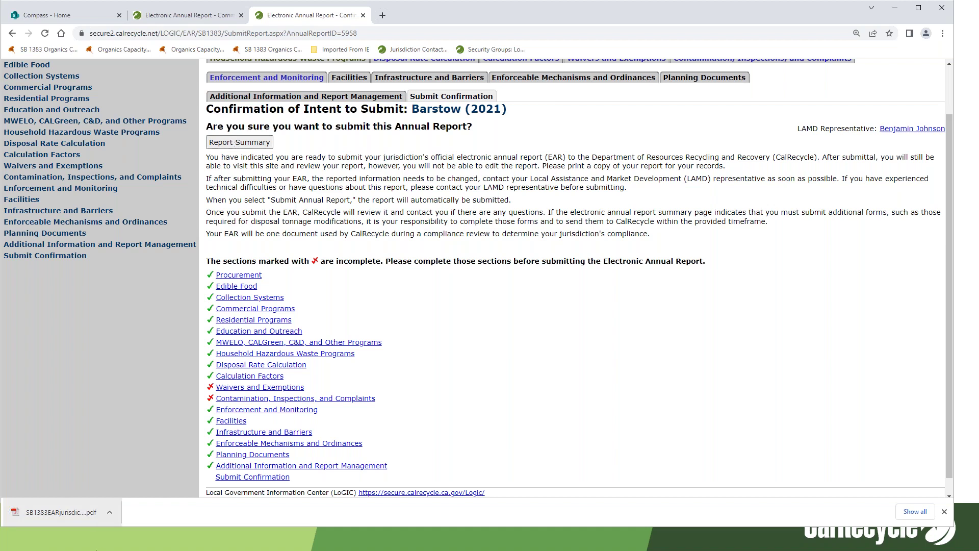
{"action": "left_click", "coordinate": [110, 513]}
{"action": "left_click", "coordinate": [134, 451]}
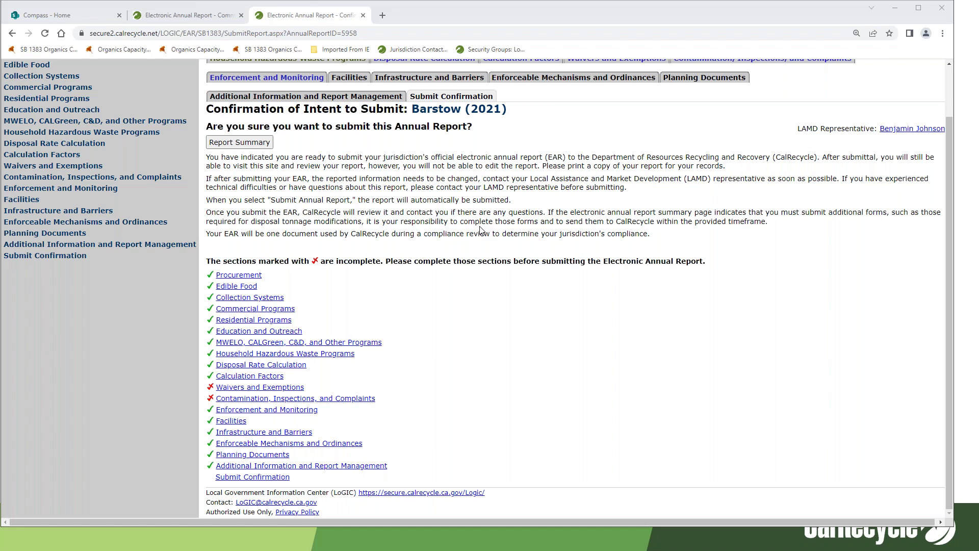
{"action": "key", "text": "alt+Tab"}
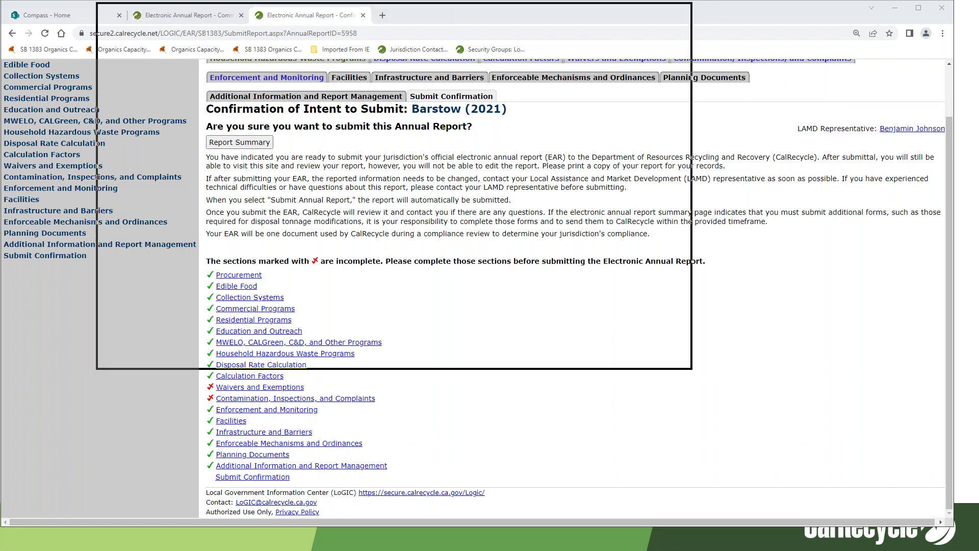
{"action": "left_click", "coordinate": [657, 9]}
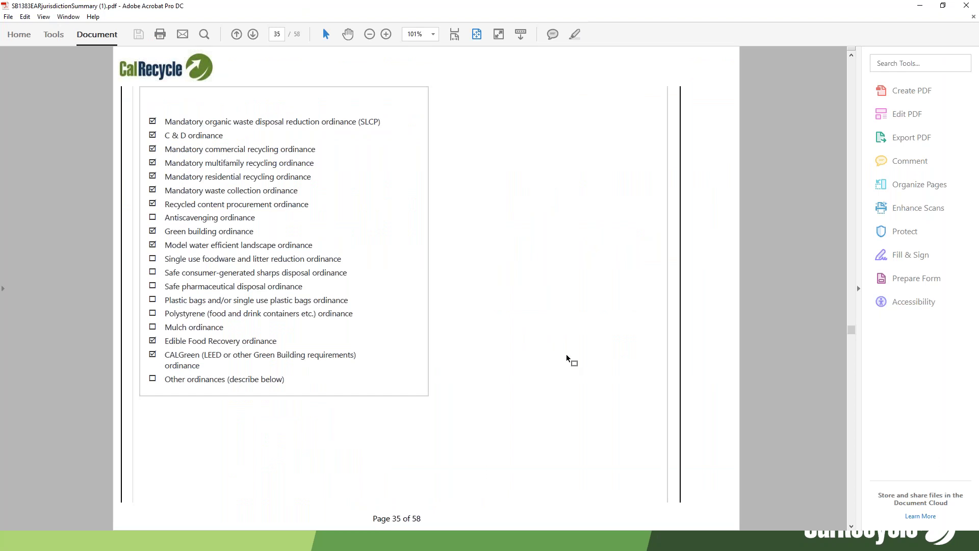
Go back through the summary PDF to the Commercial Programs section for Barstow on page 7
{"action": "scroll", "coordinate": [568, 352], "scroll_direction": "up", "scroll_amount": 2}
{"action": "scroll", "coordinate": [568, 347], "scroll_direction": "up", "scroll_amount": 10}
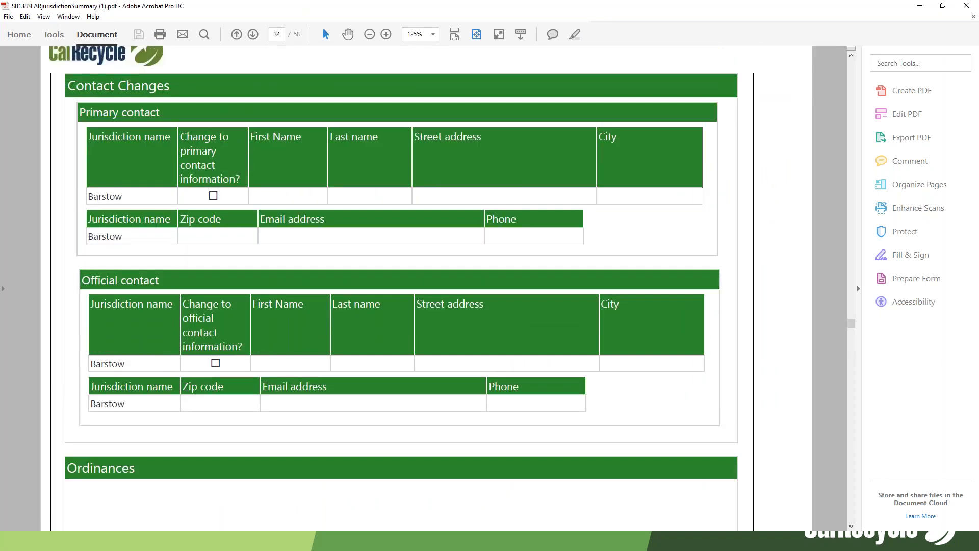
{"action": "scroll", "coordinate": [563, 212], "scroll_direction": "up", "scroll_amount": 5}
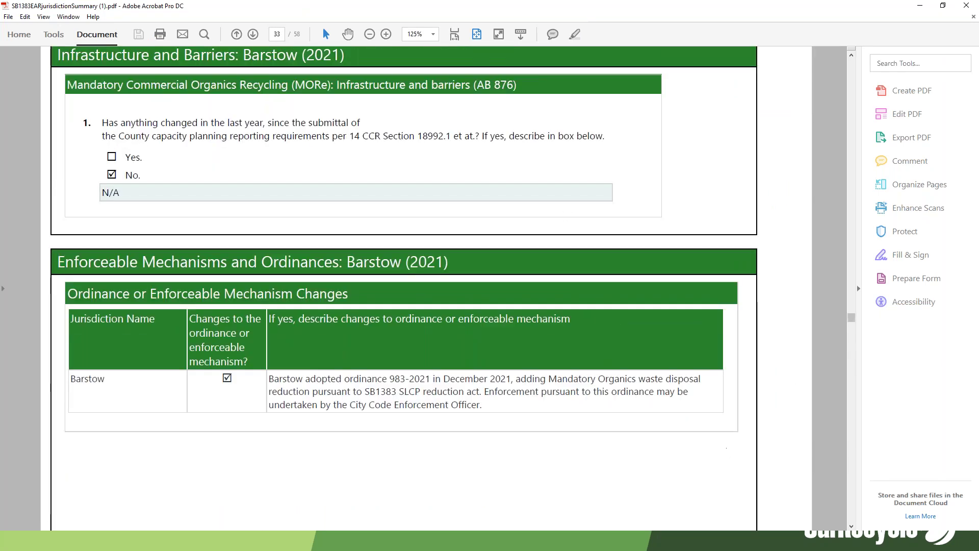
{"action": "left_click_drag", "start_coordinate": [851, 324], "coordinate": [851, 181]}
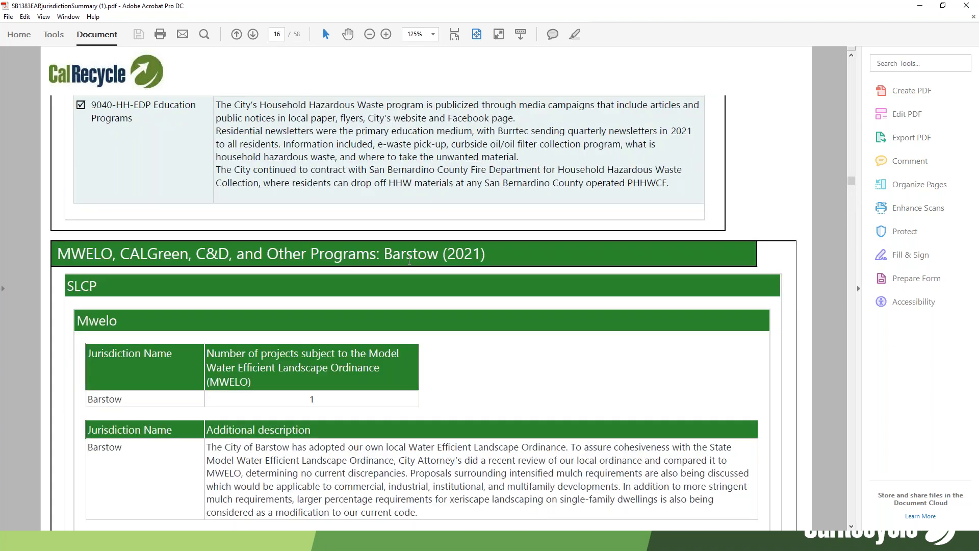
{"action": "scroll", "coordinate": [414, 265], "scroll_direction": "up", "scroll_amount": 15}
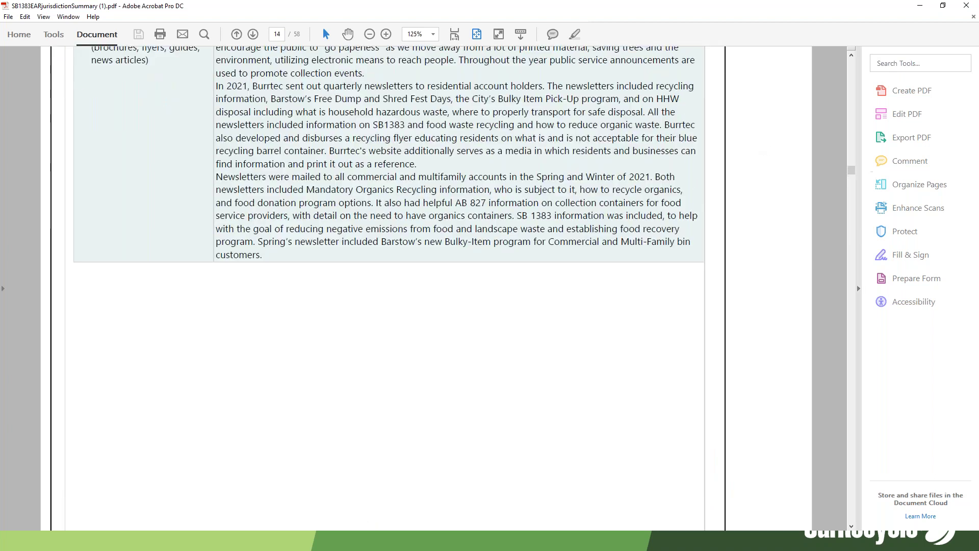
{"action": "left_click_drag", "start_coordinate": [851, 170], "coordinate": [851, 110]}
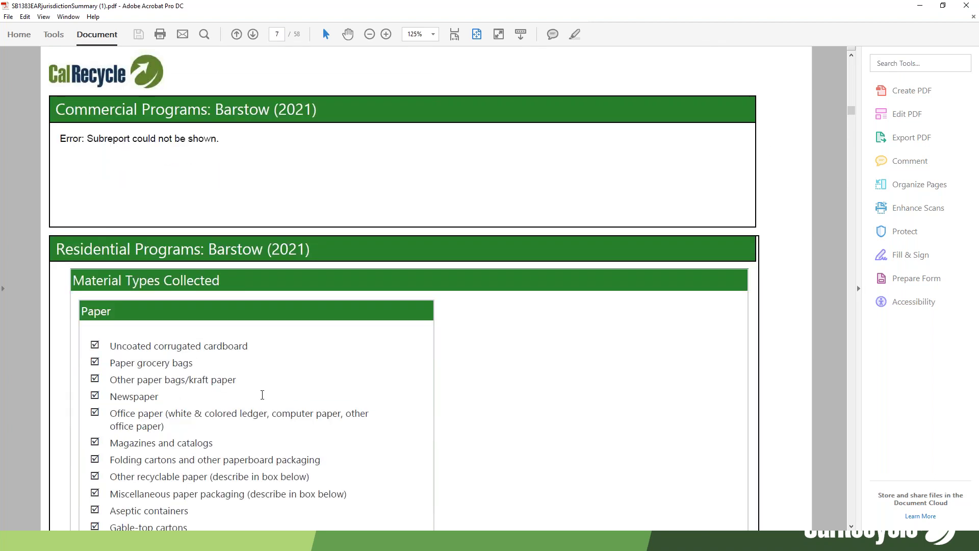
Switch back to LoGIC in Chrome, reopen Barstow's Commercial Programs section and review its material types and program descriptions
{"action": "key", "text": "alt+Tab"}
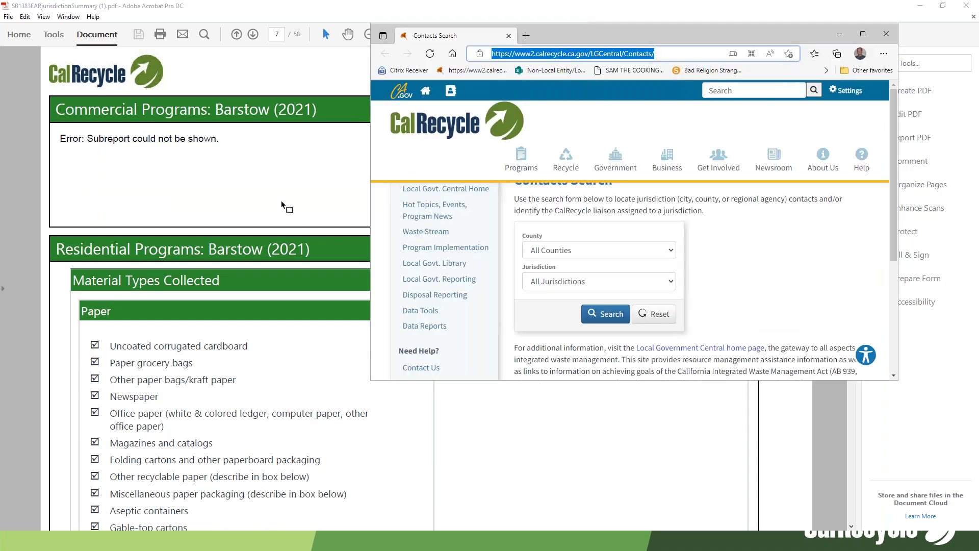
{"action": "key", "text": "alt+Tab"}
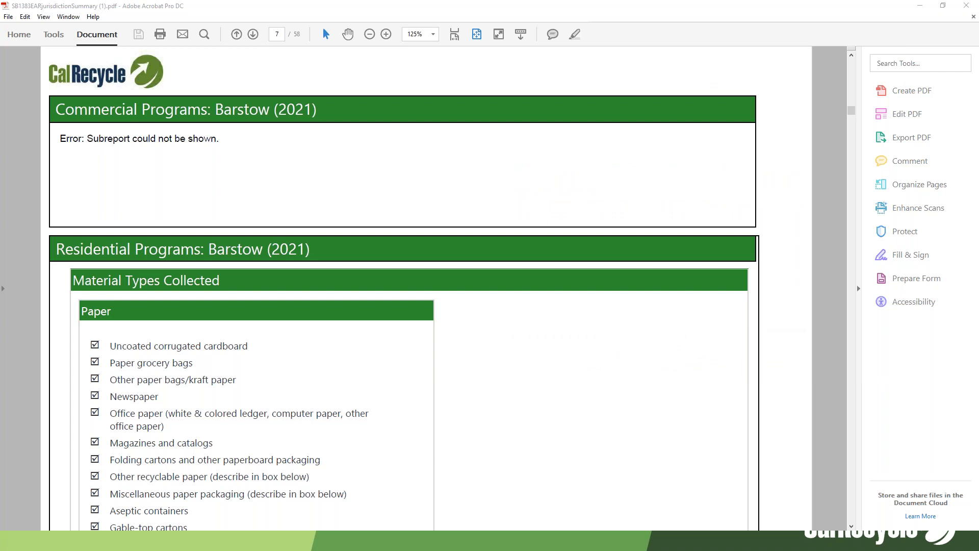
{"action": "key", "text": "alt+Tab"}
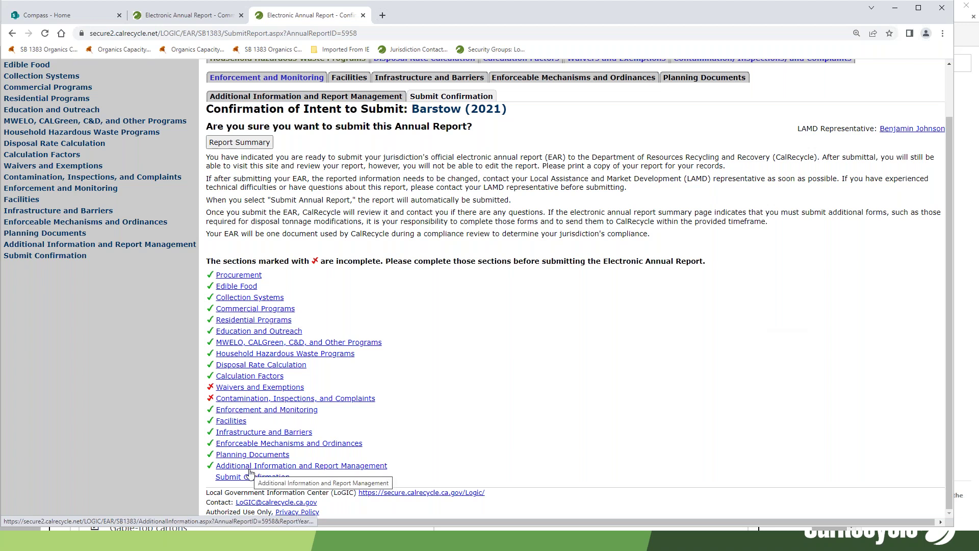
{"action": "left_click", "coordinate": [251, 310]}
{"action": "scroll", "coordinate": [612, 255], "scroll_direction": "down", "scroll_amount": 10}
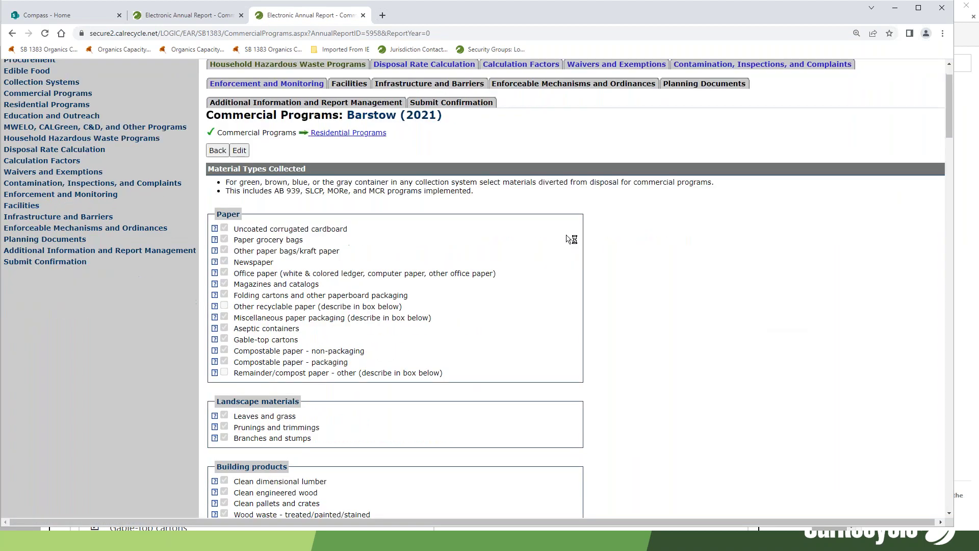
{"action": "scroll", "coordinate": [653, 280], "scroll_direction": "down", "scroll_amount": 15}
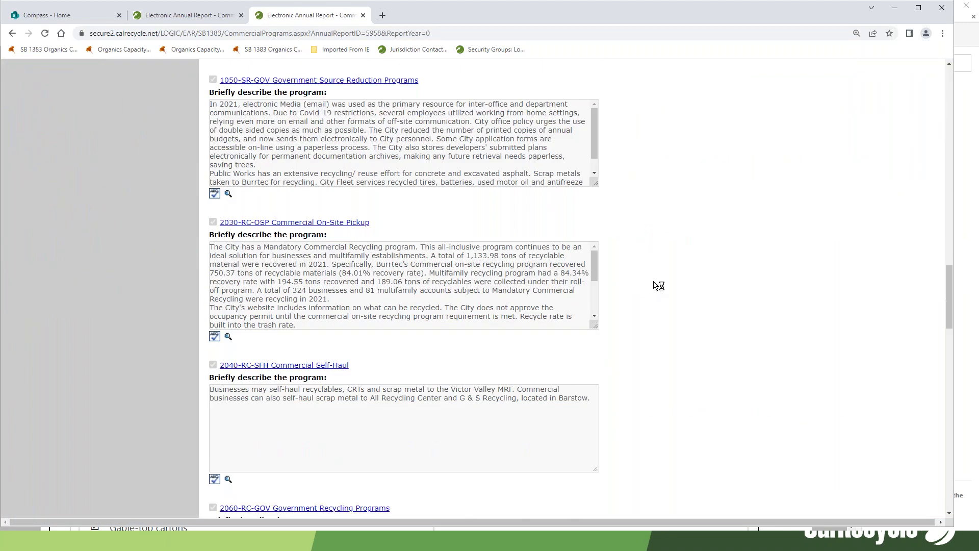
{"action": "scroll", "coordinate": [665, 278], "scroll_direction": "down", "scroll_amount": 12}
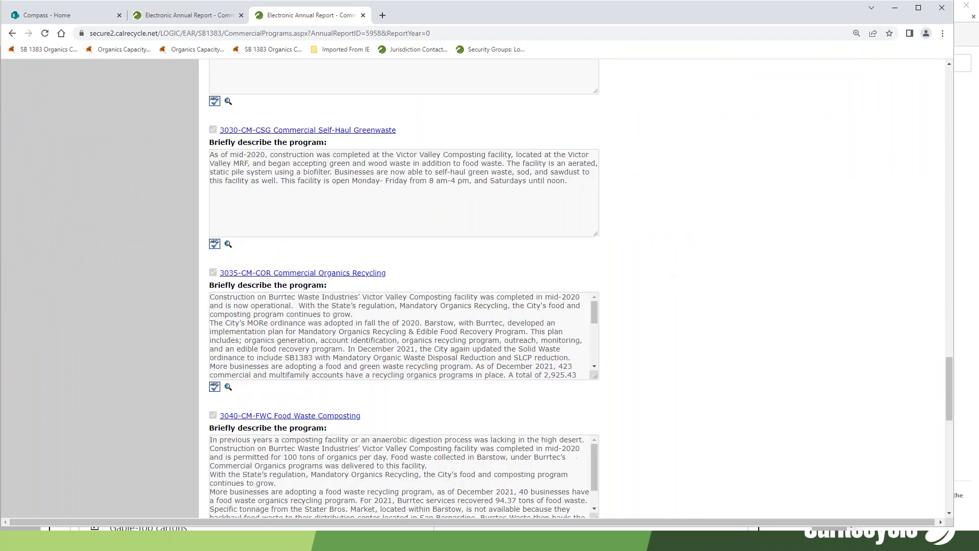
{"action": "scroll", "coordinate": [660, 280], "scroll_direction": "down", "scroll_amount": 4}
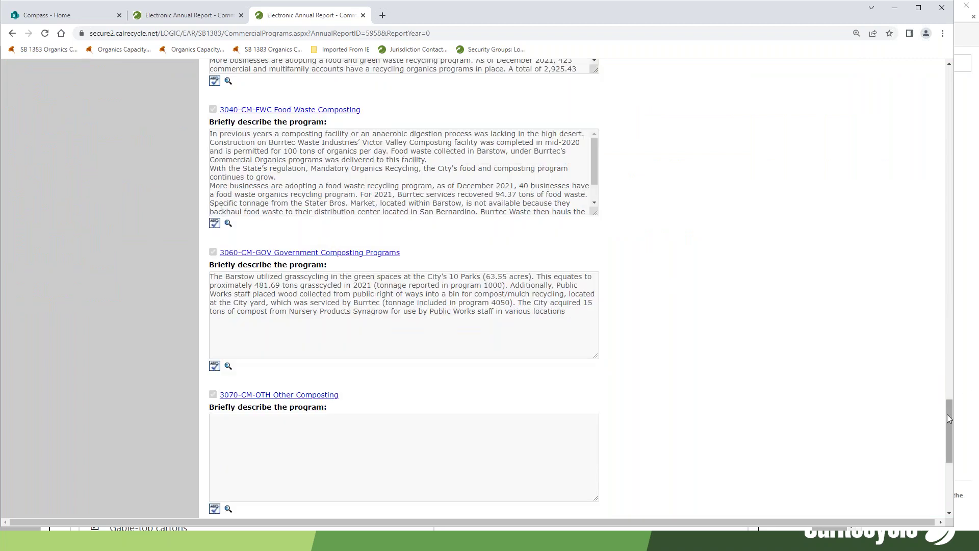
{"action": "key", "text": "Home"}
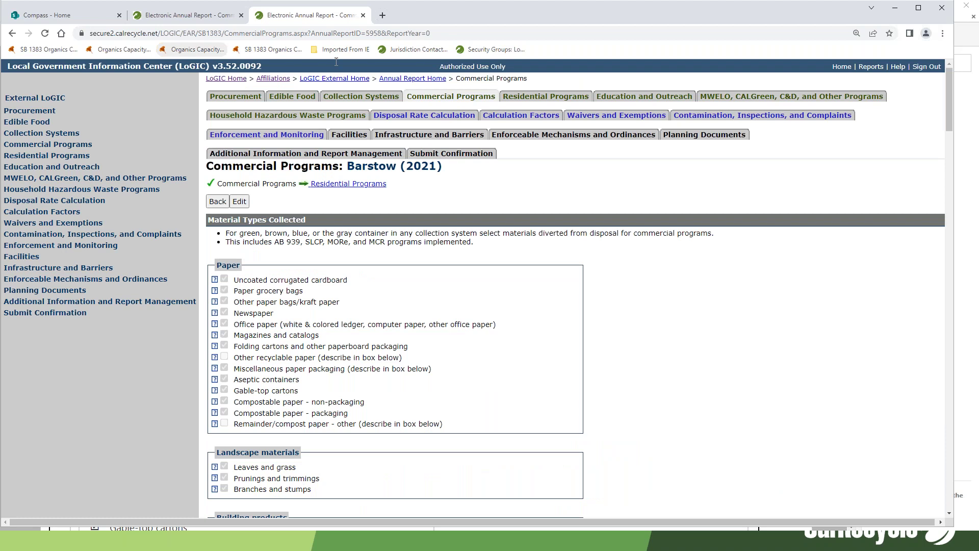
Open the Annual Report Home of Barstow's 2021 report in a new browser tab and switch to it
{"action": "right_click", "coordinate": [436, 81]}
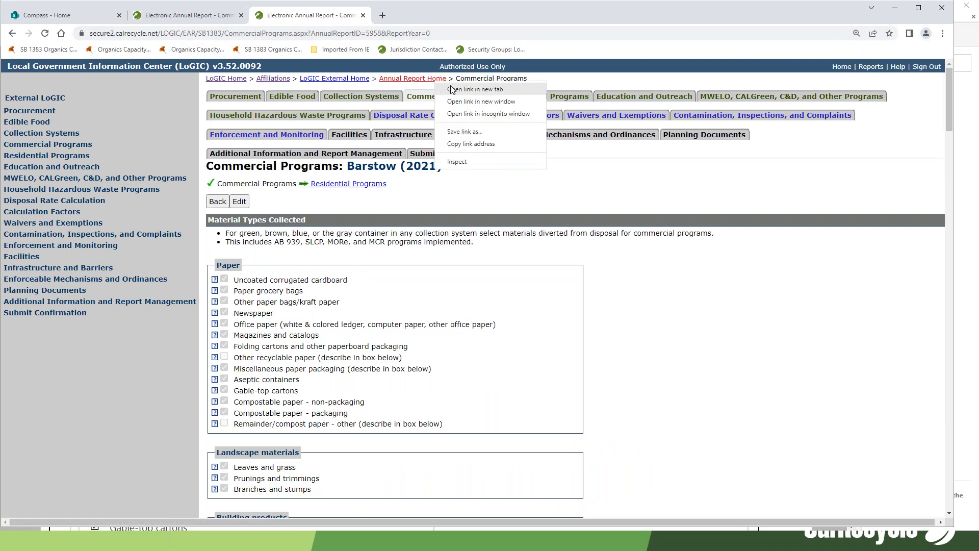
{"action": "left_click", "coordinate": [451, 90]}
{"action": "left_click", "coordinate": [406, 20]}
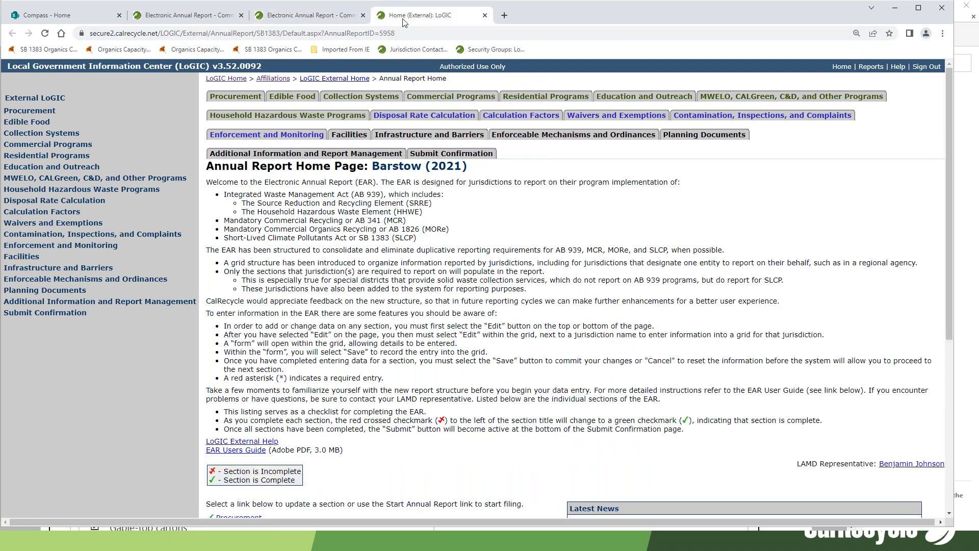
Go to Barstow's LoGIC External Home and choose 2021 under EAR Summary Reports to generate that year's summary
{"action": "left_click", "coordinate": [335, 81]}
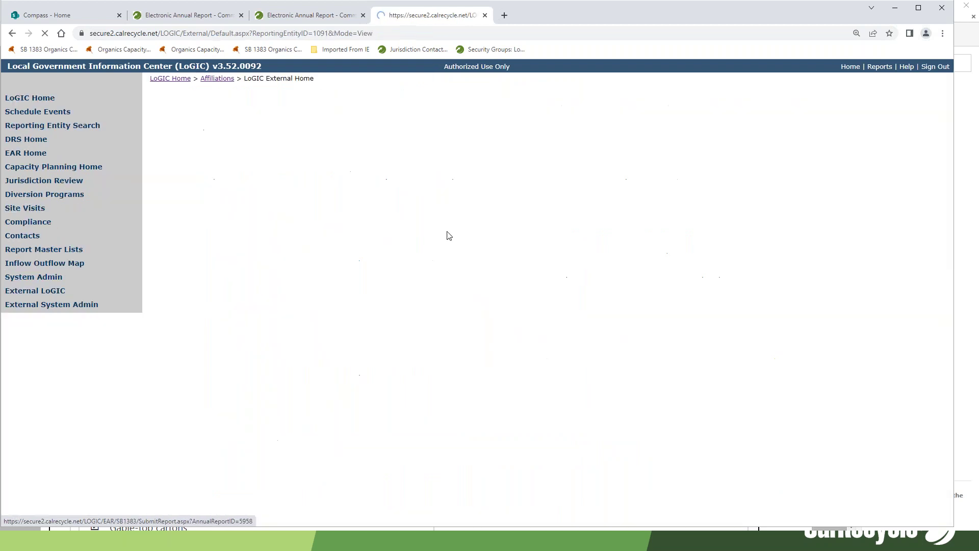
{"action": "left_click", "coordinate": [275, 246]}
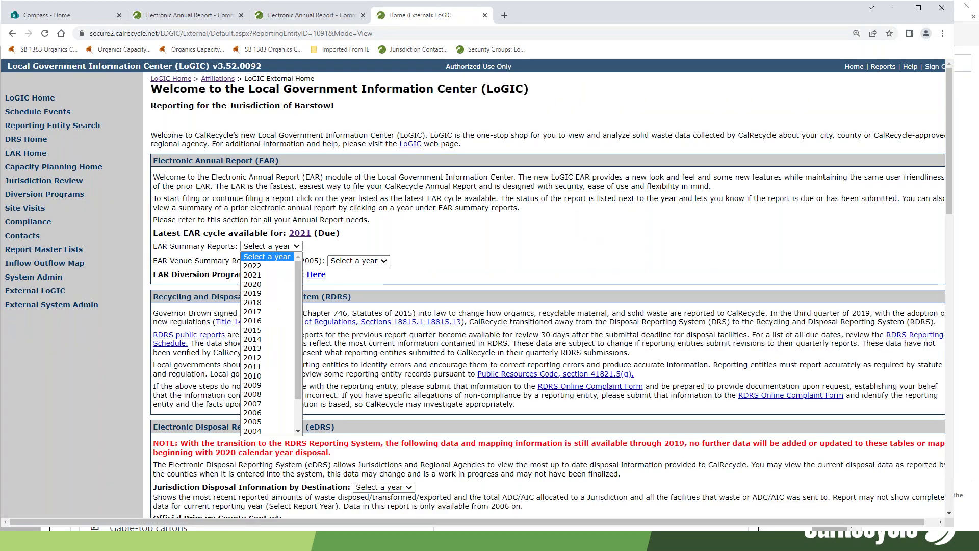
{"action": "left_click", "coordinate": [285, 275]}
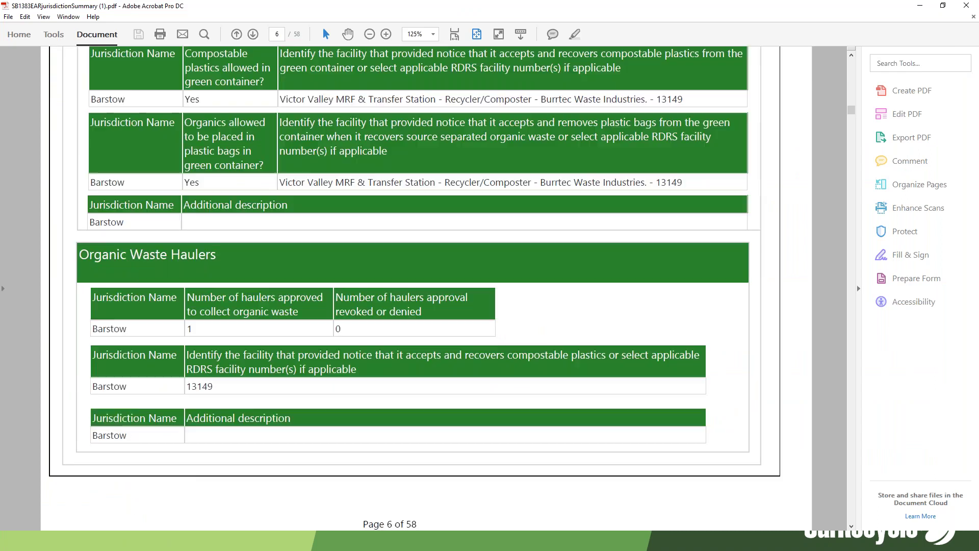
Examine the Commercial Programs section on page 7 of the summary PDF and compare it with the preceding collection and hauler tables
{"action": "scroll", "coordinate": [509, 339], "scroll_direction": "up", "scroll_amount": 2}
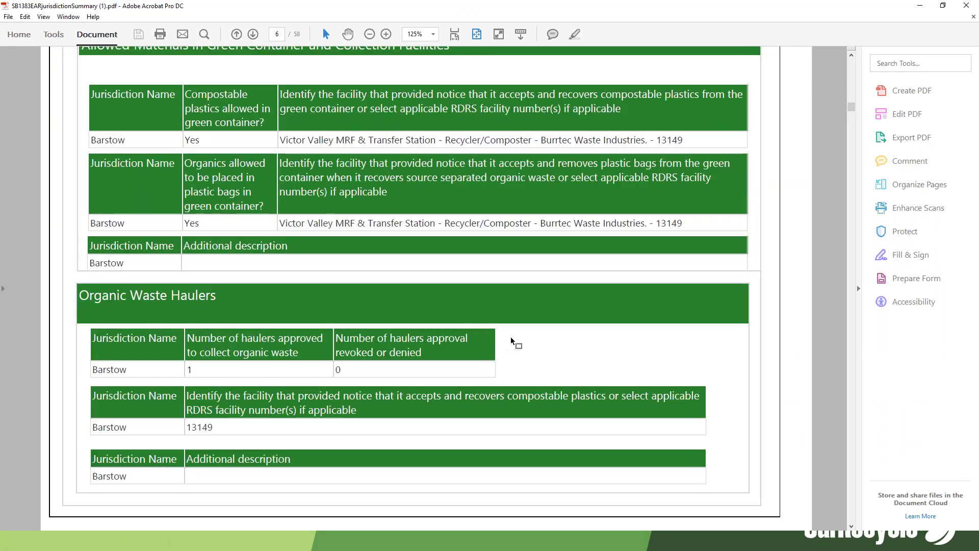
{"action": "scroll", "coordinate": [510, 339], "scroll_direction": "down", "scroll_amount": 10}
{"action": "left_click_drag", "start_coordinate": [273, 127], "coordinate": [54, 113]}
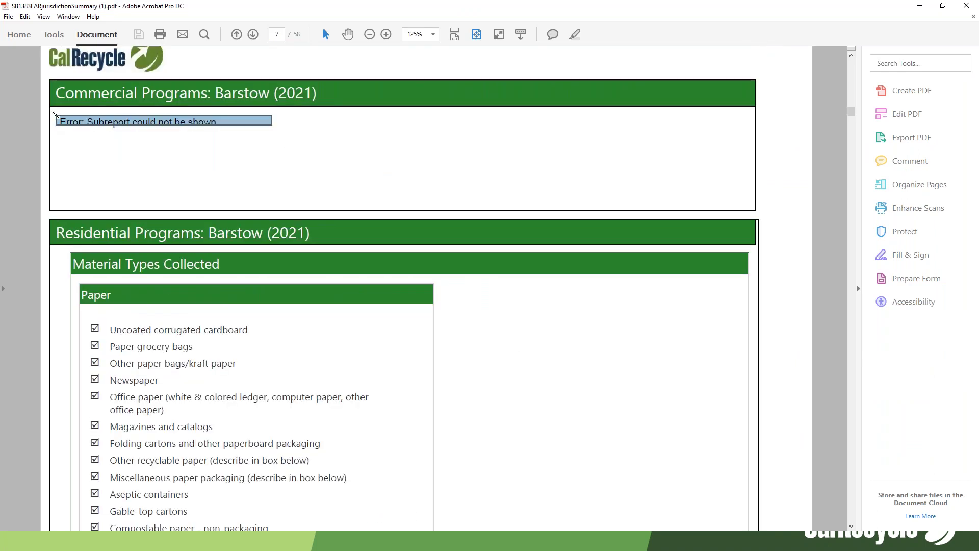
{"action": "left_click", "coordinate": [92, 129]}
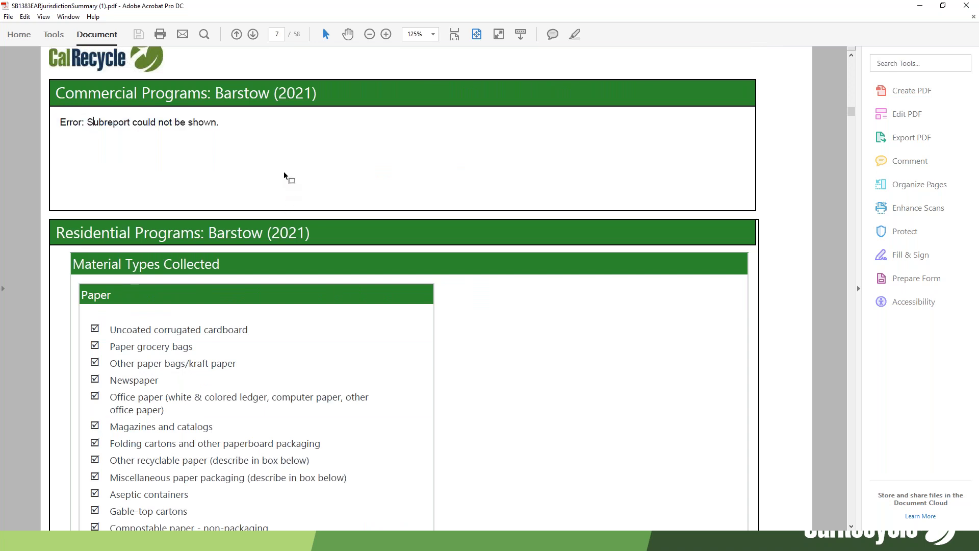
{"action": "scroll", "coordinate": [284, 178], "scroll_direction": "up", "scroll_amount": 5}
{"action": "scroll", "coordinate": [415, 287], "scroll_direction": "up", "scroll_amount": 3}
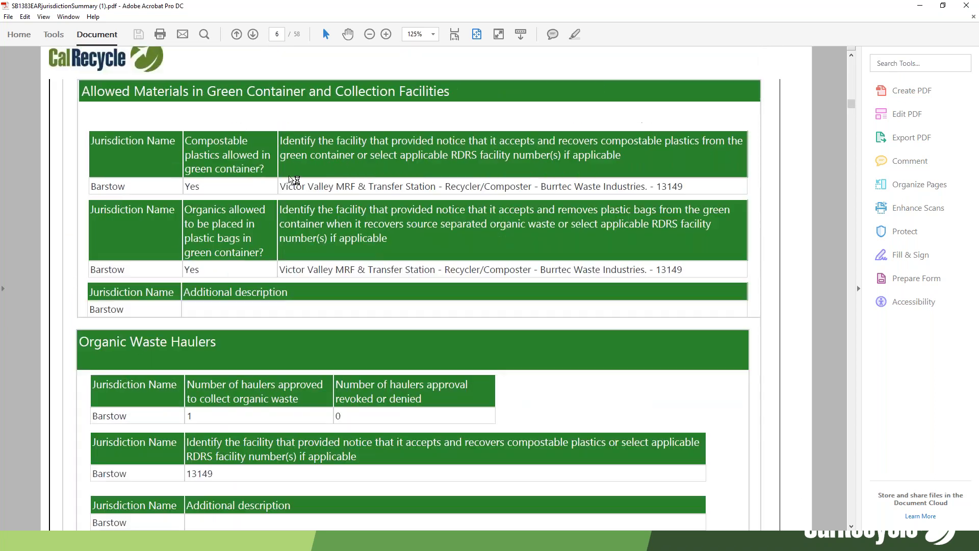
{"action": "scroll", "coordinate": [294, 180], "scroll_direction": "down", "scroll_amount": 3}
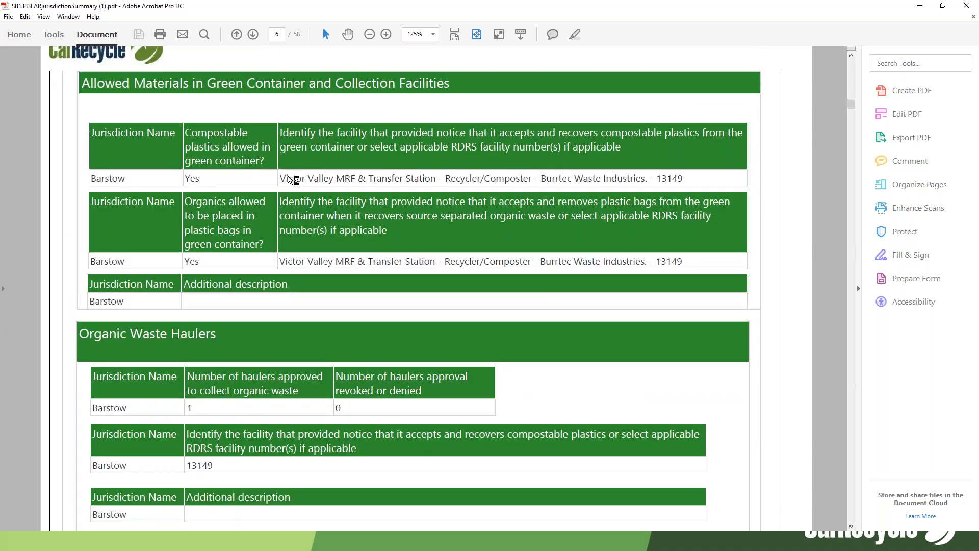
{"action": "scroll", "coordinate": [294, 179], "scroll_direction": "down", "scroll_amount": 10}
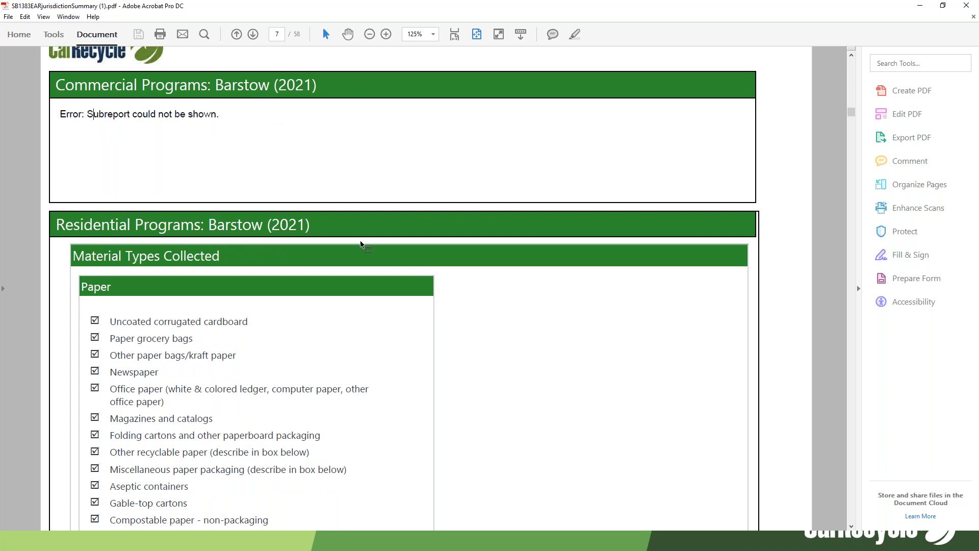
Look through the Residential Programs section of the summary PDF, from its collected material types down to SRRE Programs
{"action": "scroll", "coordinate": [461, 256], "scroll_direction": "down", "scroll_amount": 2}
{"action": "scroll", "coordinate": [487, 260], "scroll_direction": "down", "scroll_amount": 10}
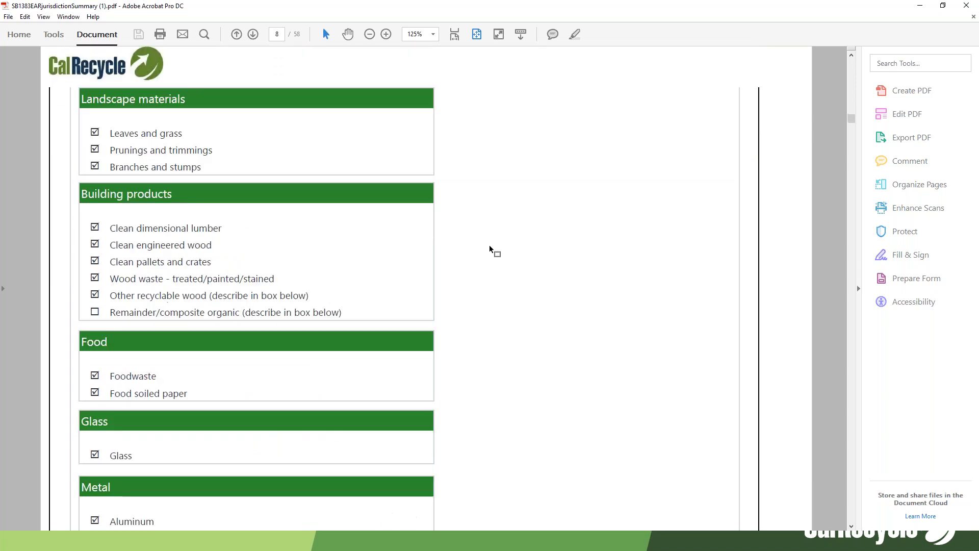
{"action": "scroll", "coordinate": [498, 247], "scroll_direction": "down", "scroll_amount": 8}
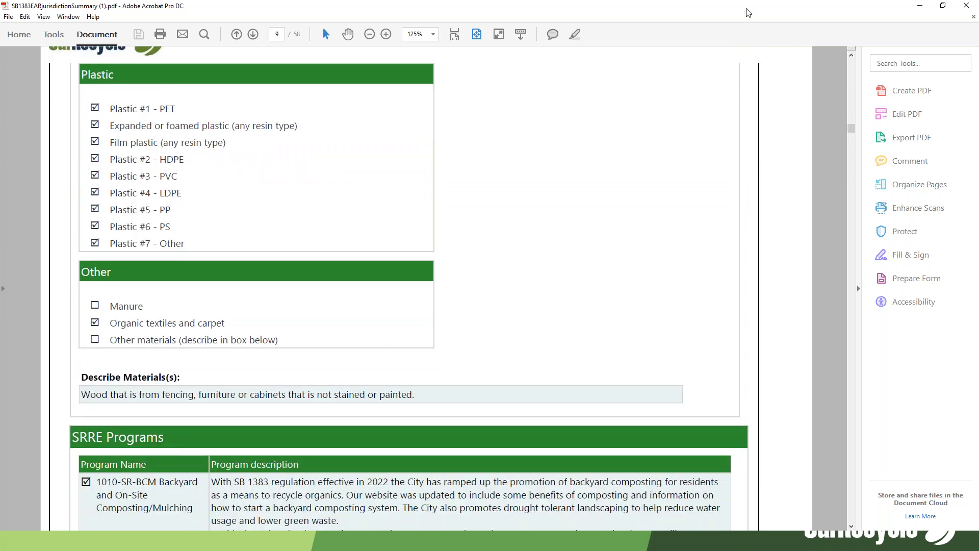
Minimize the summary PDF and switch to the LoGIC home page on the staging site in Chrome
{"action": "left_click", "coordinate": [920, 5]}
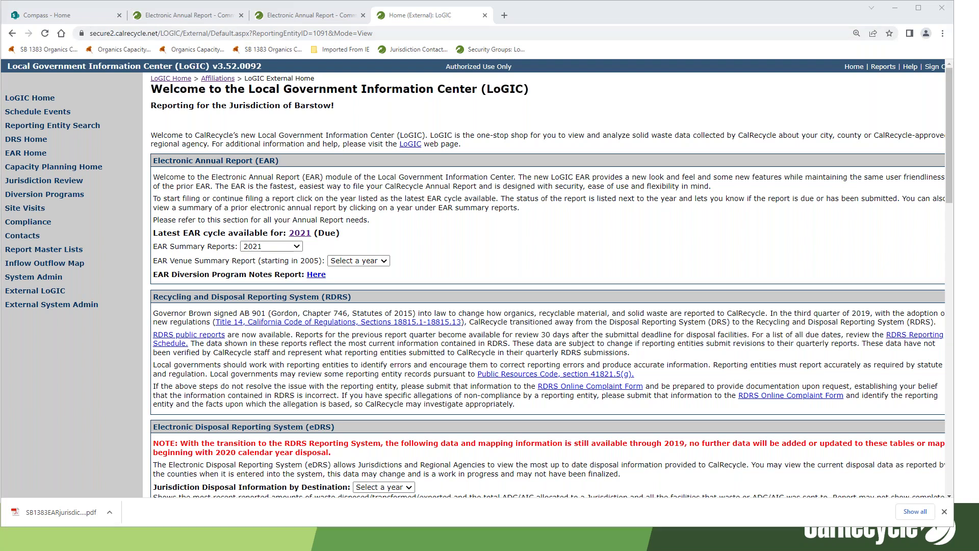
{"action": "key", "text": "ctrl+2"}
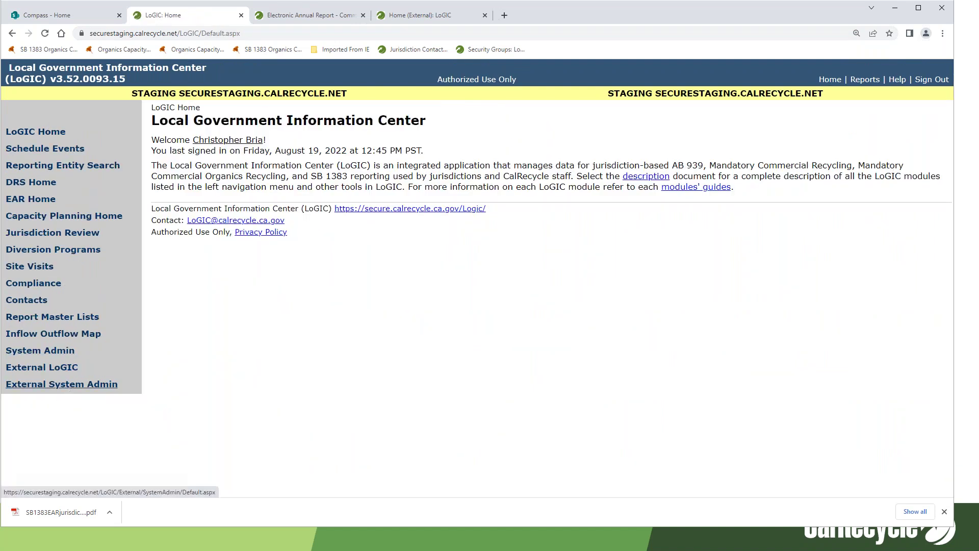
{"action": "left_click", "coordinate": [63, 366]}
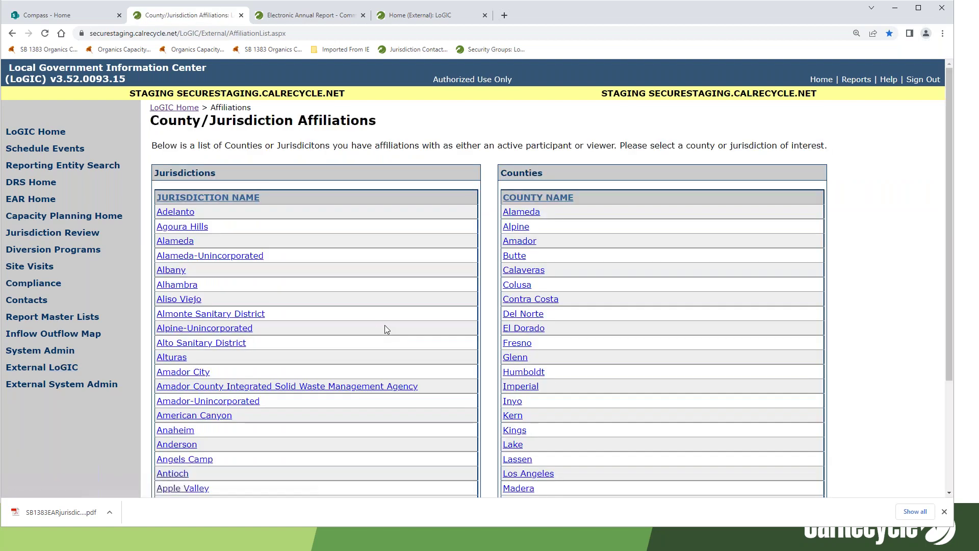
{"action": "scroll", "coordinate": [385, 326], "scroll_direction": "down", "scroll_amount": 10}
{"action": "left_click", "coordinate": [372, 365]}
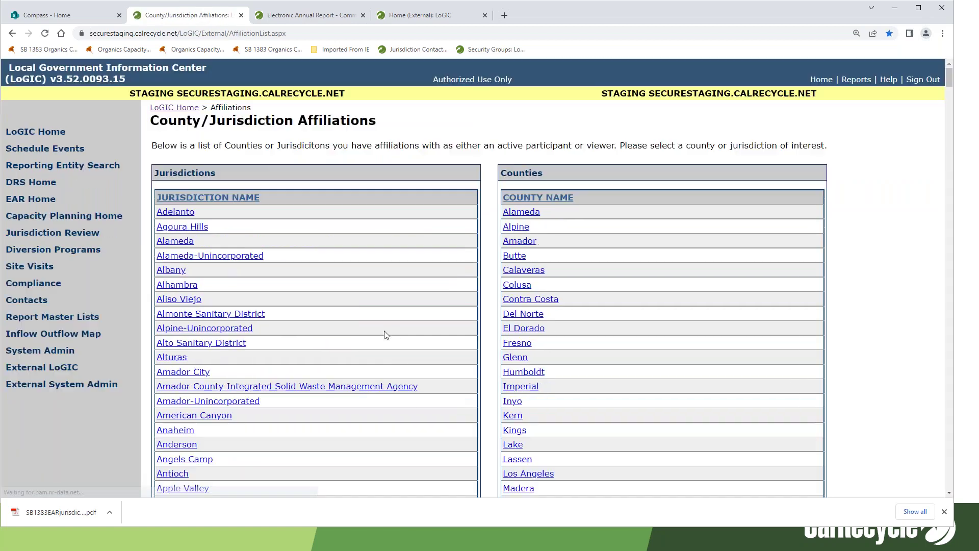
{"action": "scroll", "coordinate": [396, 327], "scroll_direction": "down", "scroll_amount": 9}
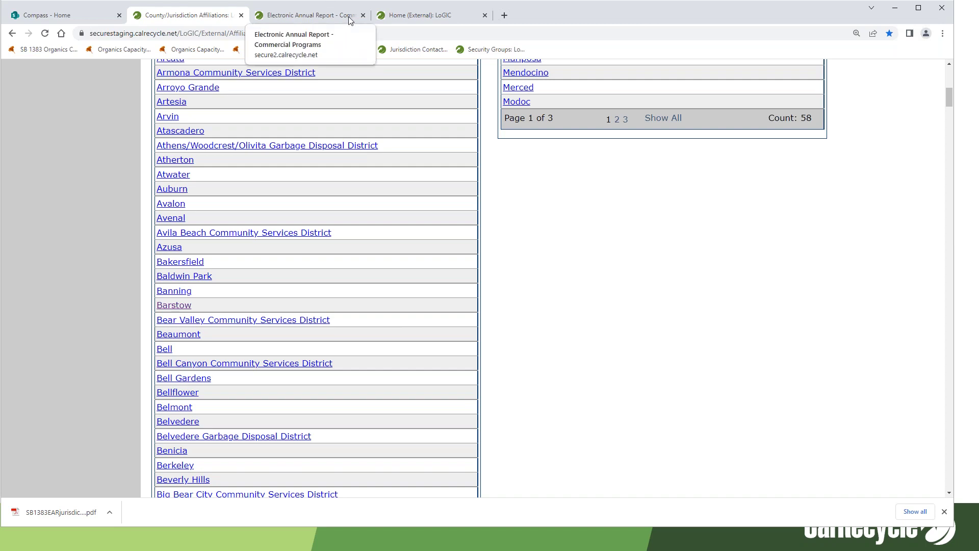
Switch to Barstow's LoGIC External Home, return to Affiliations, find Placer-Unincorporated by searching PLACER, and open its 2021 Electronic Annual Report
{"action": "left_click", "coordinate": [417, 14]}
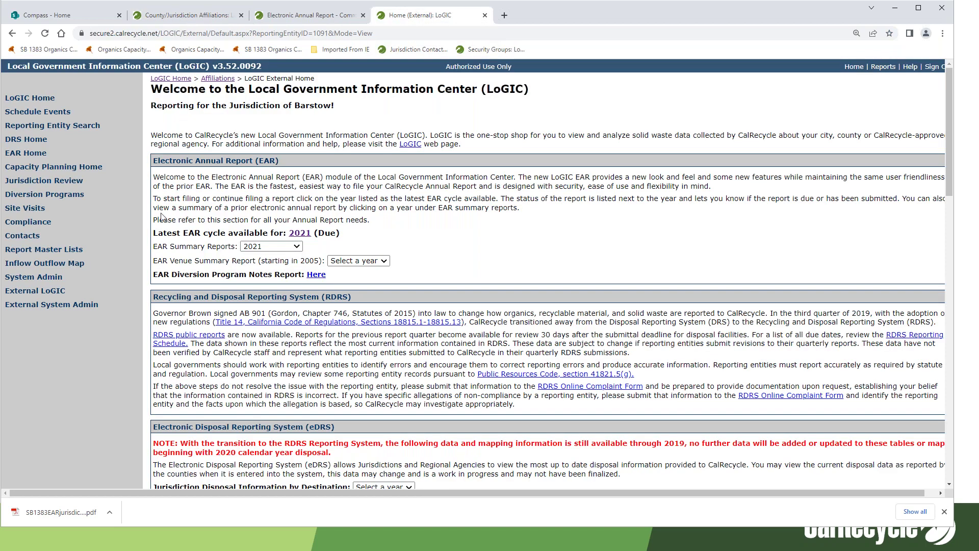
{"action": "left_click", "coordinate": [220, 78]}
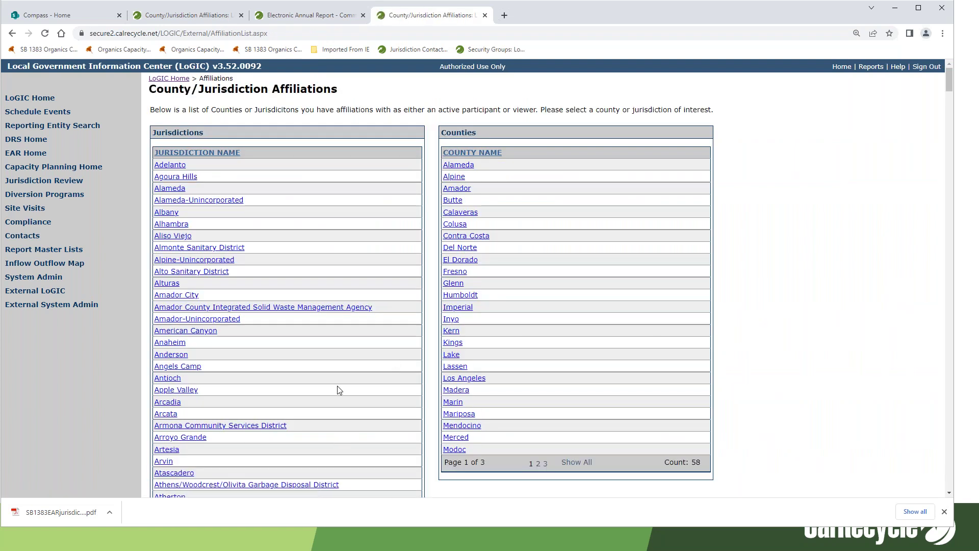
{"action": "key", "text": "ctrl+f"}
{"action": "type", "text": "PLACER"}
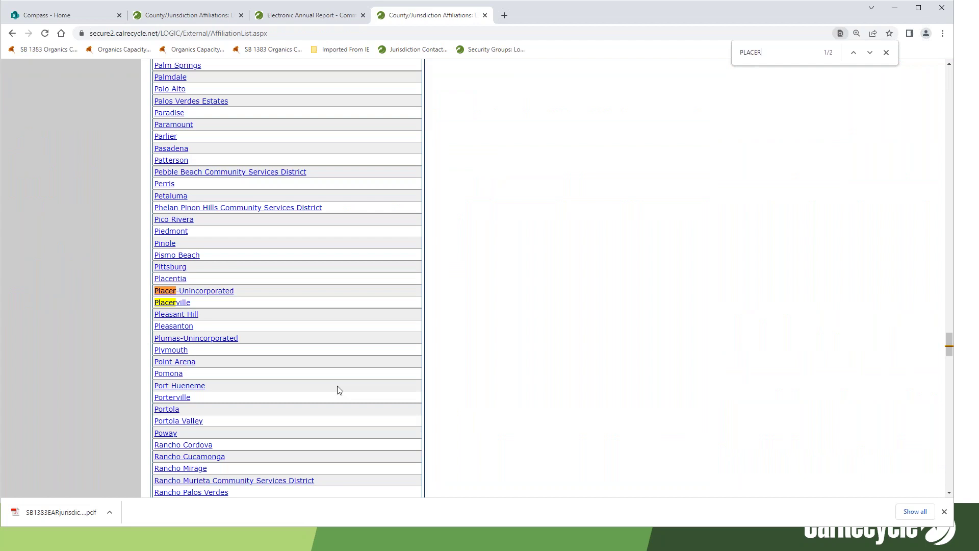
{"action": "left_click", "coordinate": [171, 292]}
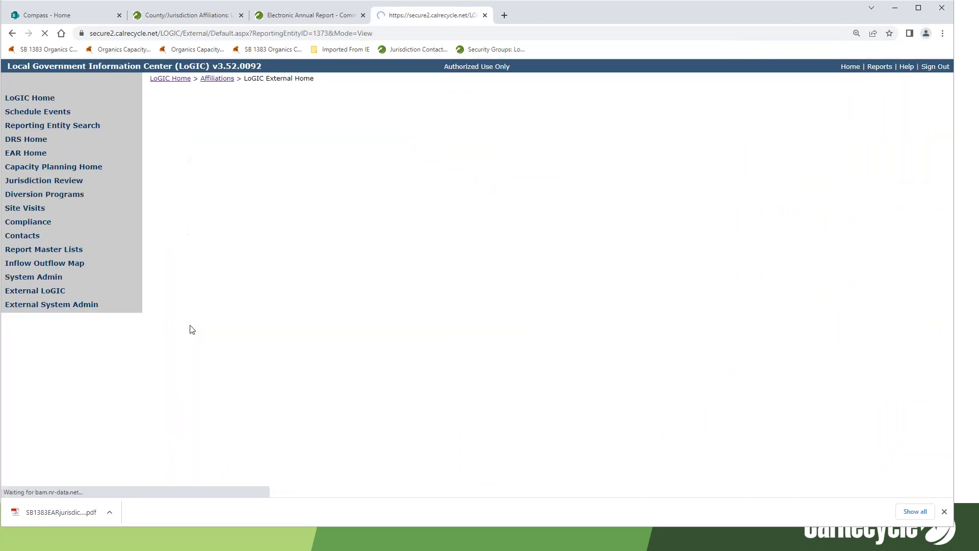
{"action": "left_click", "coordinate": [300, 233]}
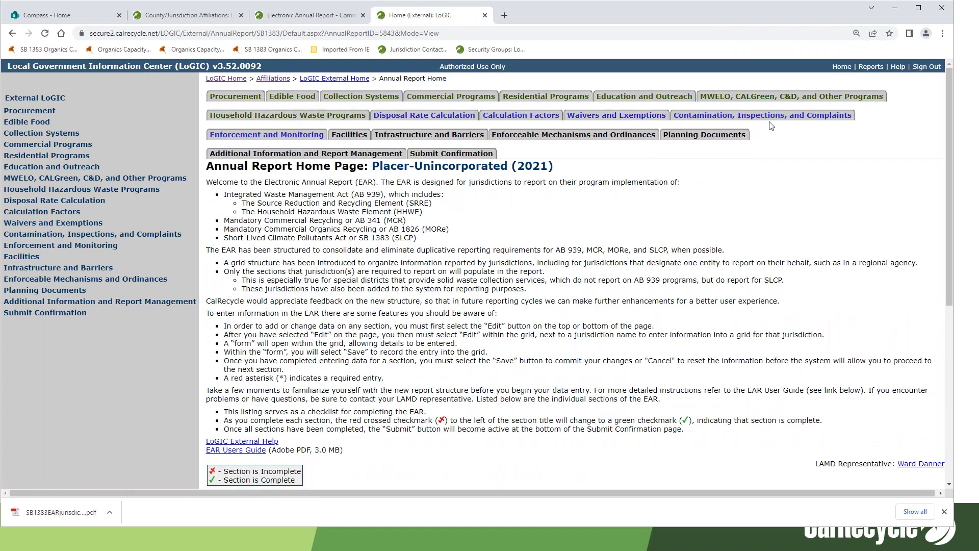
Go to the Waivers and Exemptions section and look over its Department Issued and Jurisdiction Issued Waivers tables
{"action": "left_click", "coordinate": [612, 116]}
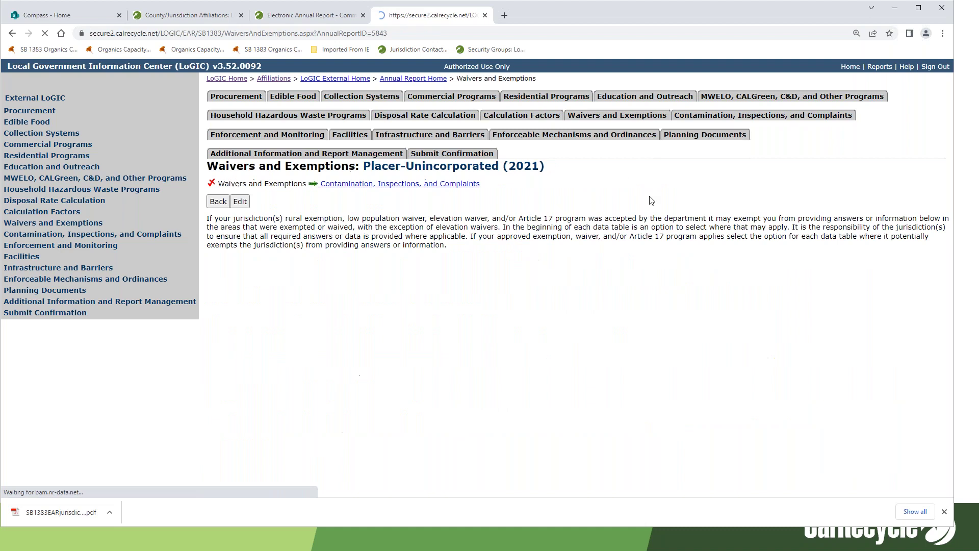
{"action": "scroll", "coordinate": [663, 211], "scroll_direction": "down", "scroll_amount": 4}
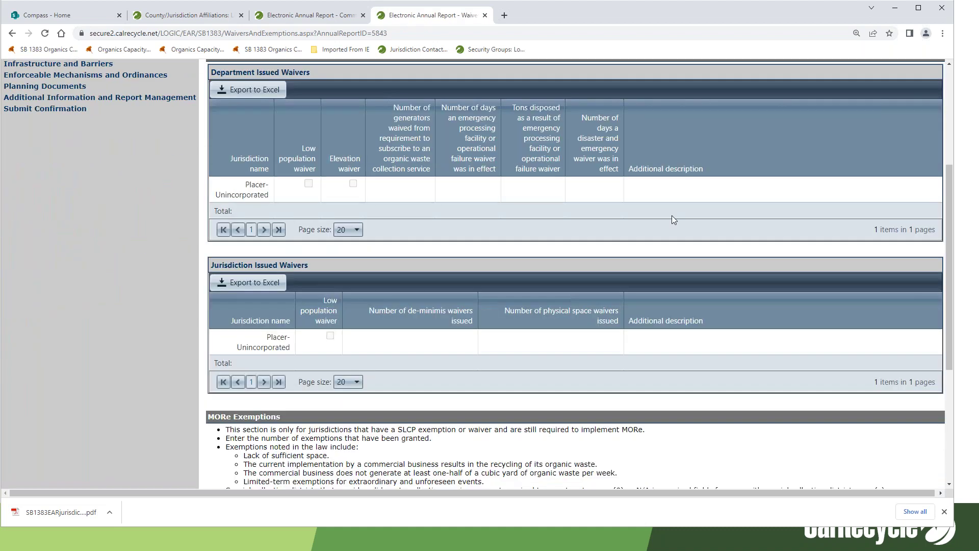
{"action": "scroll", "coordinate": [672, 220], "scroll_direction": "up", "scroll_amount": 4}
Open the Collection Systems section and examine the residential container columns in its Collection Container Systems table
{"action": "left_click", "coordinate": [434, 117]}
{"action": "scroll", "coordinate": [520, 168], "scroll_direction": "down", "scroll_amount": 5}
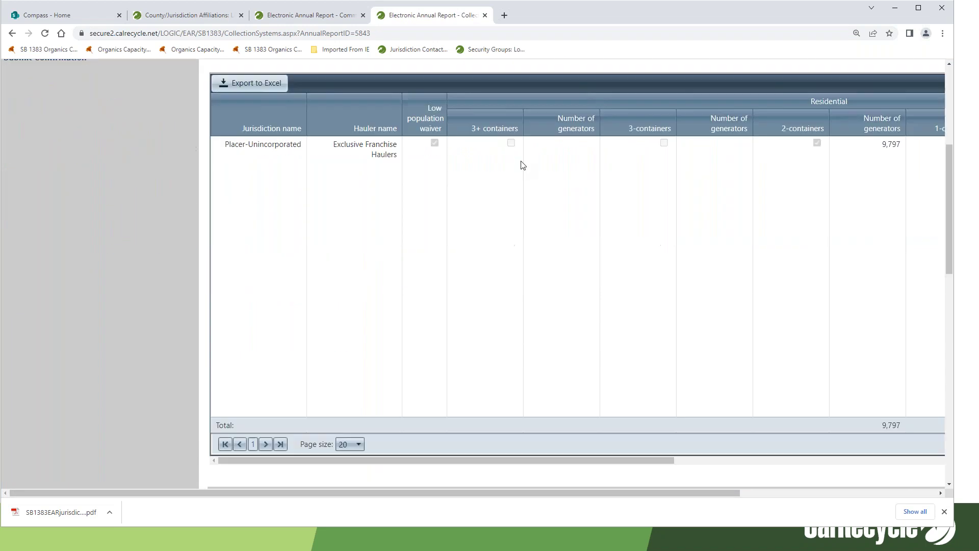
{"action": "scroll", "coordinate": [522, 174], "scroll_direction": "down", "scroll_amount": 2}
{"action": "left_click_drag", "start_coordinate": [479, 492], "coordinate": [696, 464]}
{"action": "scroll", "coordinate": [656, 296], "scroll_direction": "up", "scroll_amount": 4}
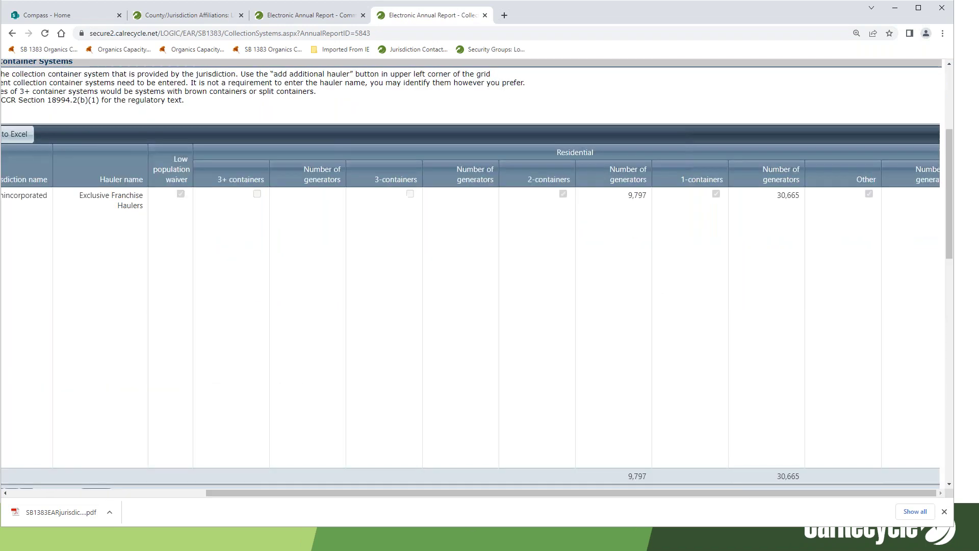
Review the compostable plastics and Organic Waste Haulers tables, including the approved and the revoked or denied hauler numbers
{"action": "scroll", "coordinate": [500, 347], "scroll_direction": "down", "scroll_amount": 8}
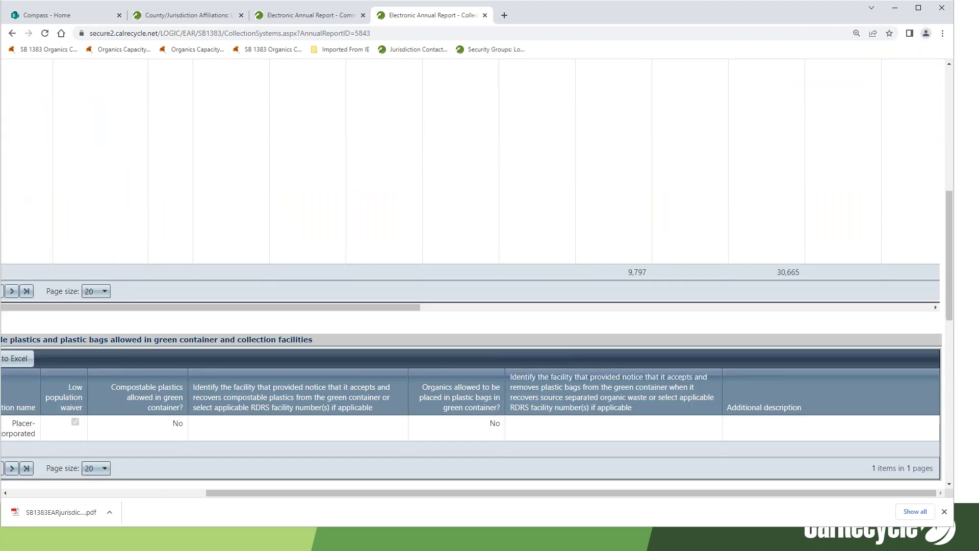
{"action": "scroll", "coordinate": [494, 392], "scroll_direction": "down", "scroll_amount": 5}
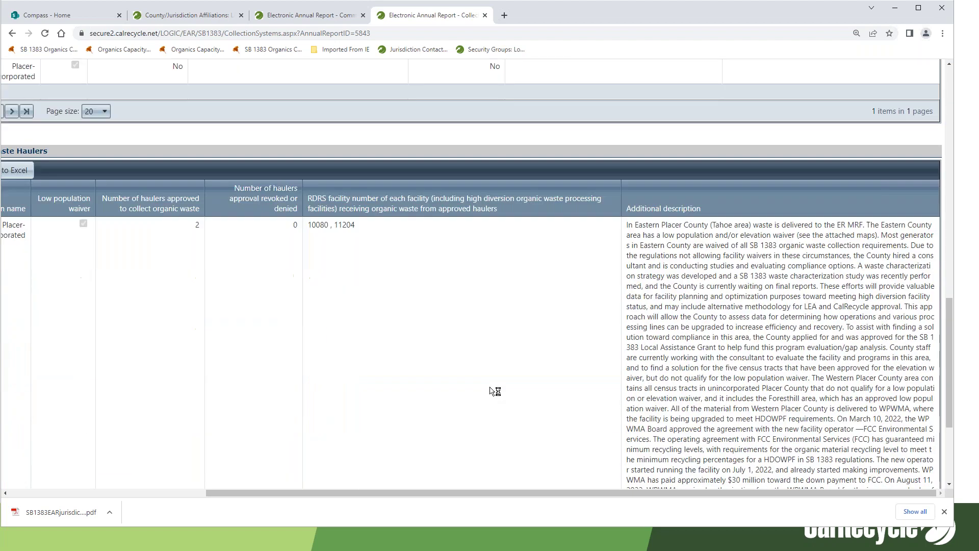
{"action": "scroll", "coordinate": [495, 391], "scroll_direction": "down", "scroll_amount": 2}
{"action": "left_click_drag", "start_coordinate": [487, 493], "coordinate": [383, 494]}
{"action": "scroll", "coordinate": [406, 318], "scroll_direction": "up", "scroll_amount": 4}
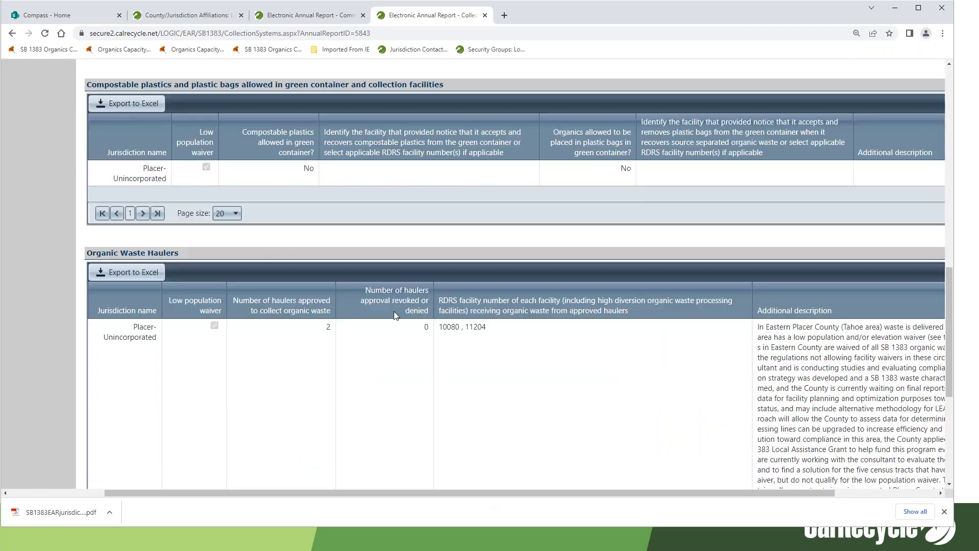
{"action": "scroll", "coordinate": [374, 228], "scroll_direction": "down", "scroll_amount": 2}
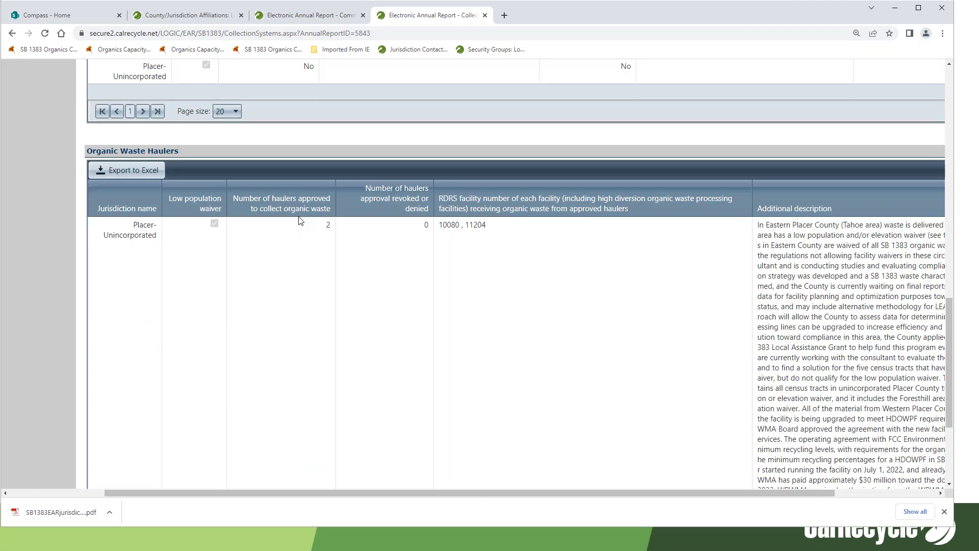
{"action": "left_click_drag", "start_coordinate": [423, 228], "coordinate": [437, 232]}
Return to the Collection Container Systems table and recheck the Placer-Unincorporated row across its residential columns
{"action": "scroll", "coordinate": [156, 252], "scroll_direction": "up", "scroll_amount": 4}
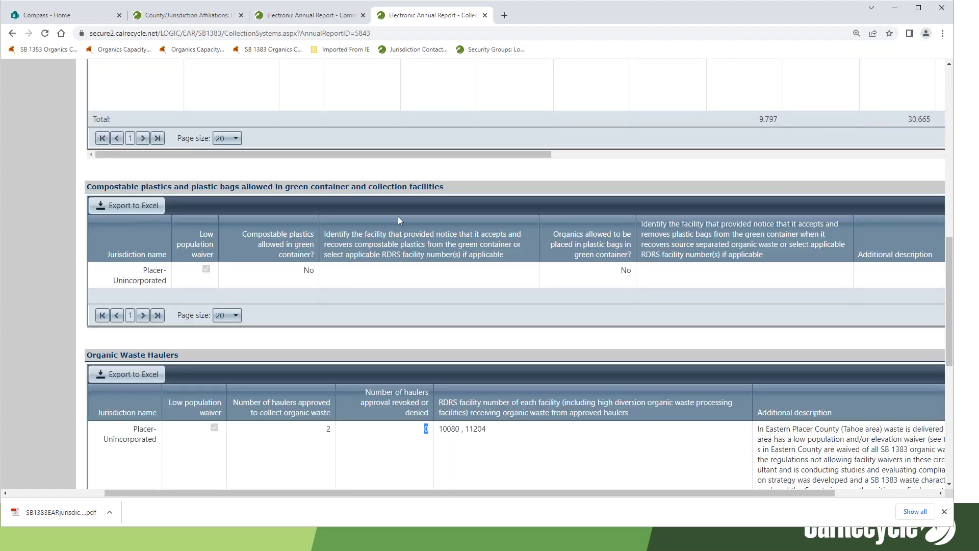
{"action": "scroll", "coordinate": [398, 220], "scroll_direction": "up", "scroll_amount": 7}
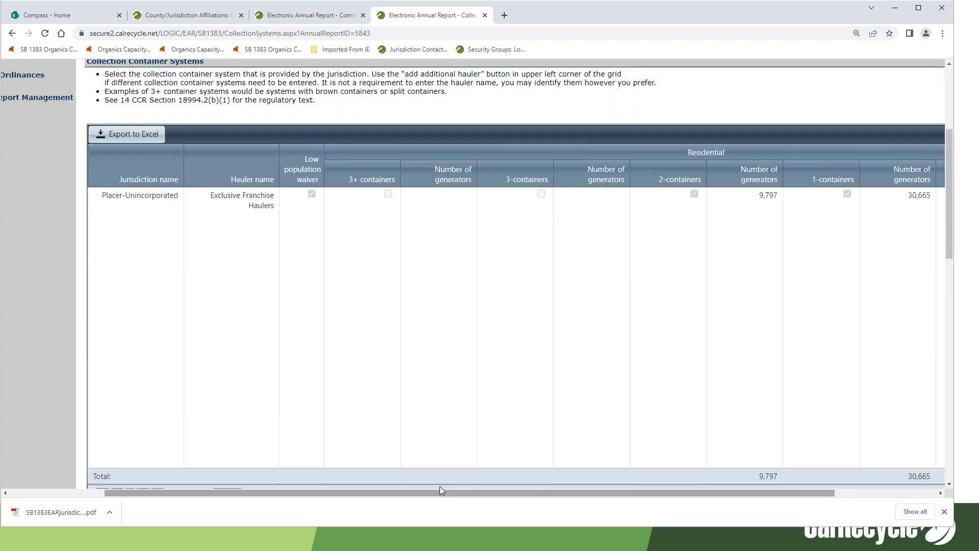
{"action": "left_click_drag", "start_coordinate": [440, 490], "coordinate": [797, 478]}
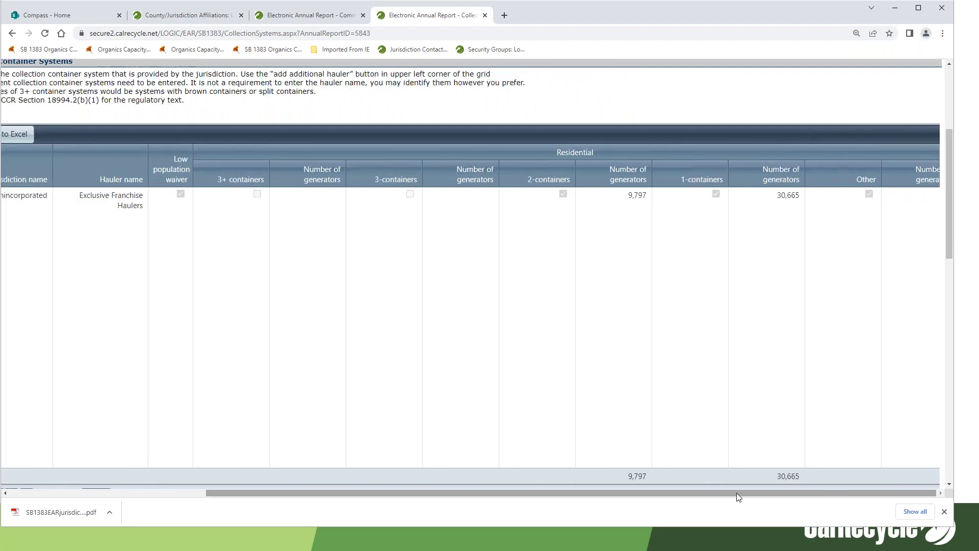
{"action": "scroll", "coordinate": [497, 492], "scroll_direction": "left", "scroll_amount": 5}
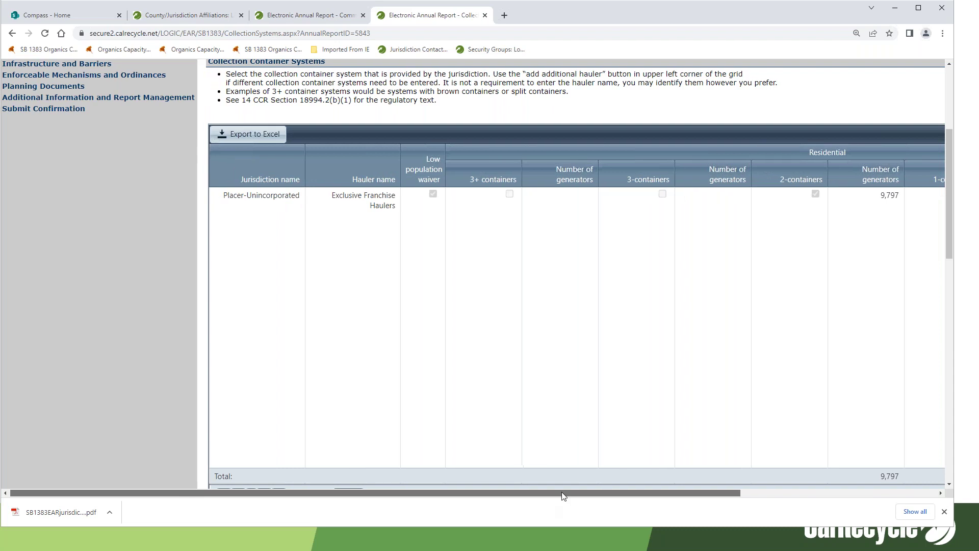
Put Collection Systems into edit mode and open the Exclusive Franchise Haulers entry form in the Collection Container Systems grid
{"action": "scroll", "coordinate": [561, 378], "scroll_direction": "up", "scroll_amount": 2}
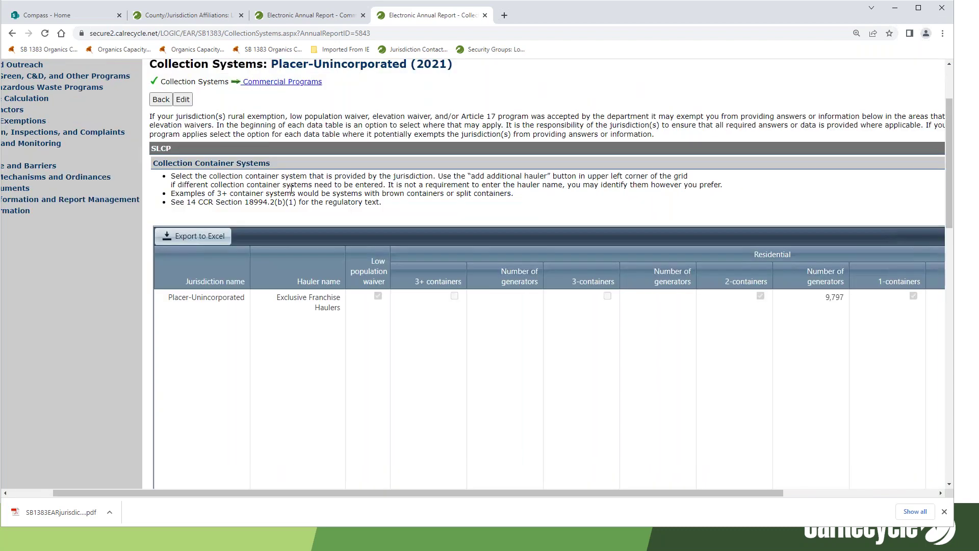
{"action": "left_click", "coordinate": [183, 98]}
{"action": "scroll", "coordinate": [347, 261], "scroll_direction": "down", "scroll_amount": 5}
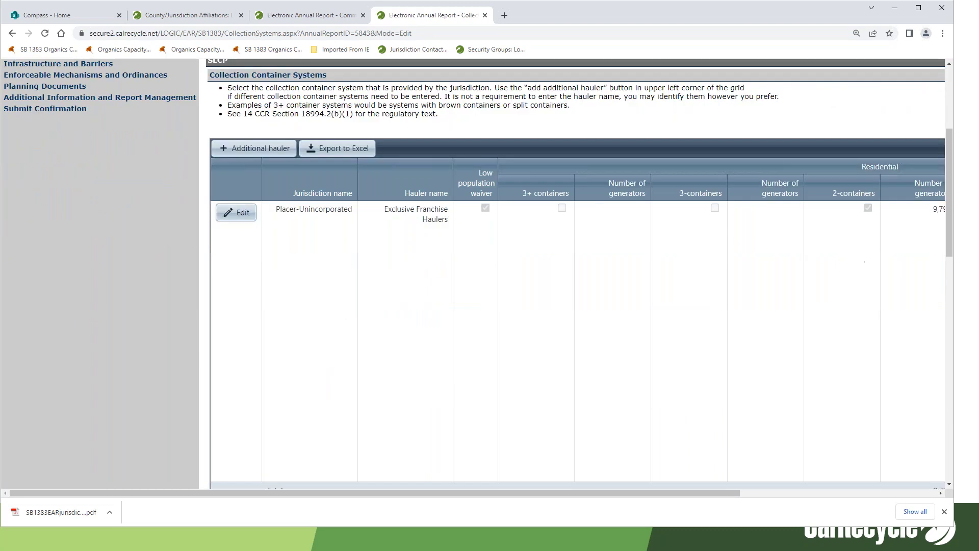
{"action": "left_click", "coordinate": [236, 162]}
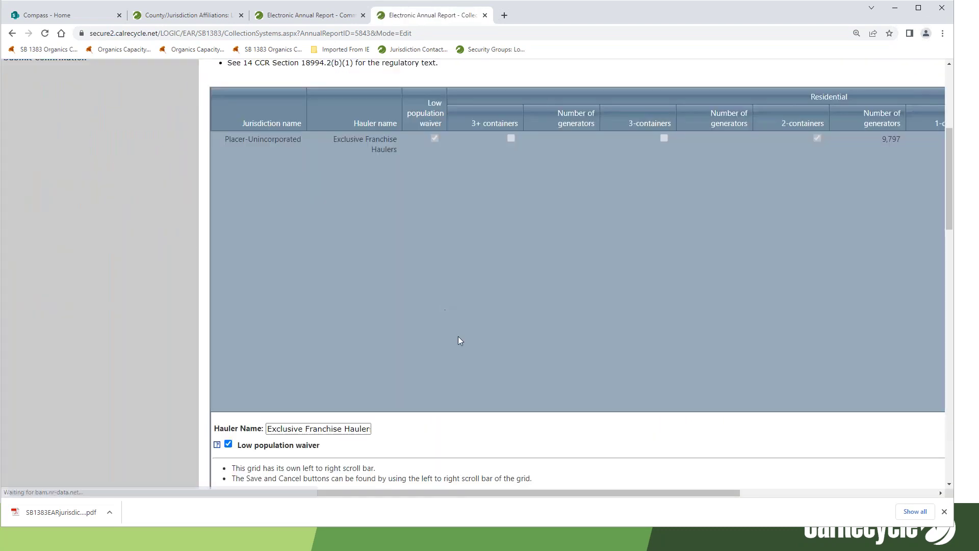
{"action": "scroll", "coordinate": [453, 335], "scroll_direction": "down", "scroll_amount": 3}
{"action": "scroll", "coordinate": [453, 336], "scroll_direction": "down", "scroll_amount": 1}
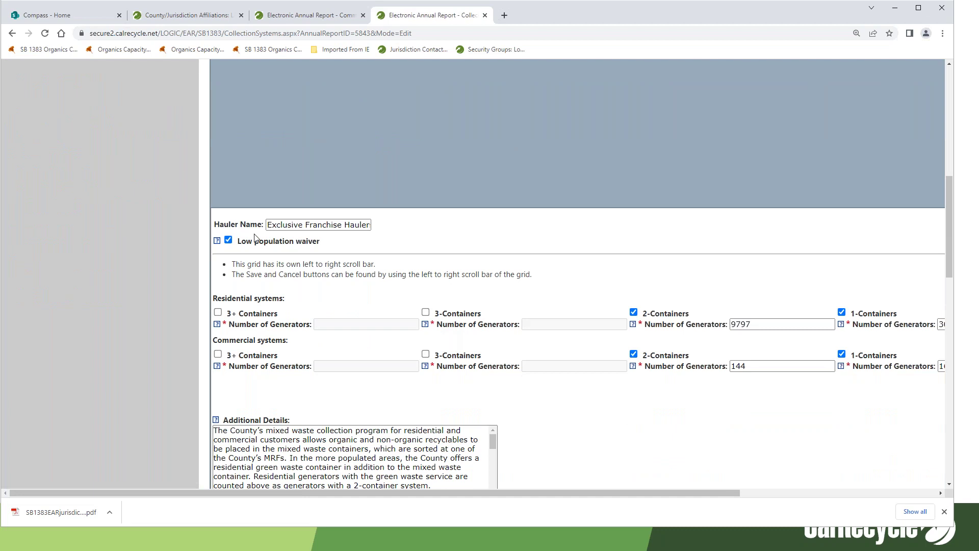
Read the help notes for the low population waiver and the residential 3+ Containers number of generators, closing them when finished
{"action": "left_click", "coordinate": [218, 243]}
{"action": "left_click", "coordinate": [216, 324]}
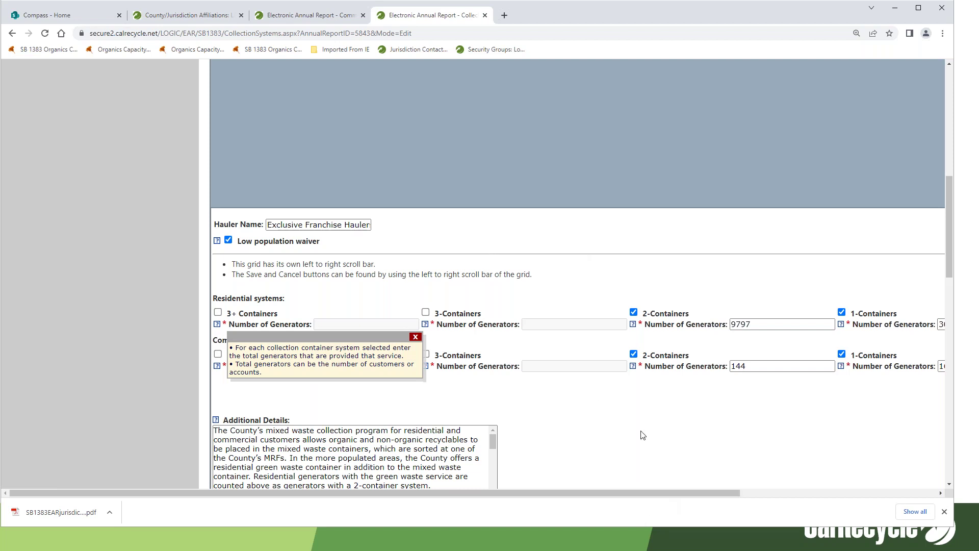
{"action": "scroll", "coordinate": [642, 435], "scroll_direction": "down", "scroll_amount": 1}
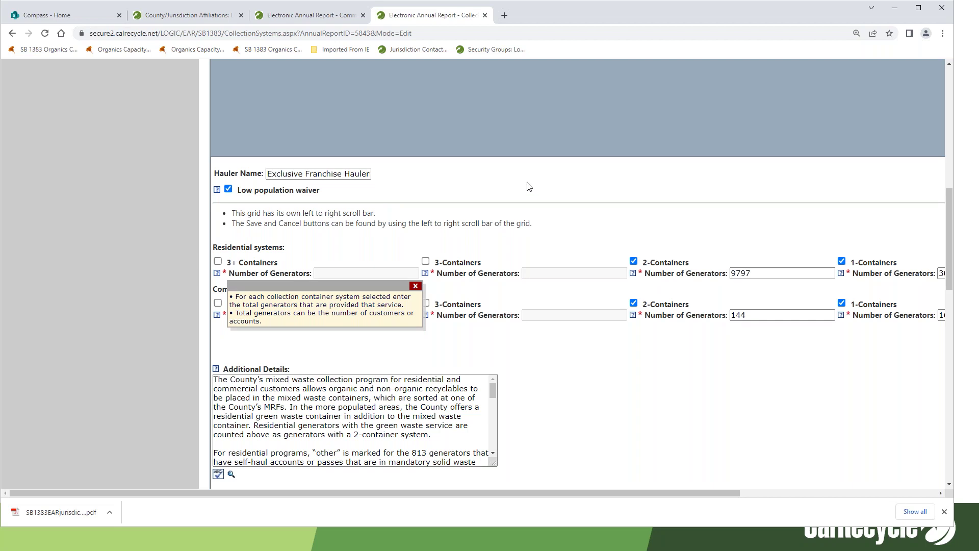
{"action": "left_click", "coordinate": [416, 286]}
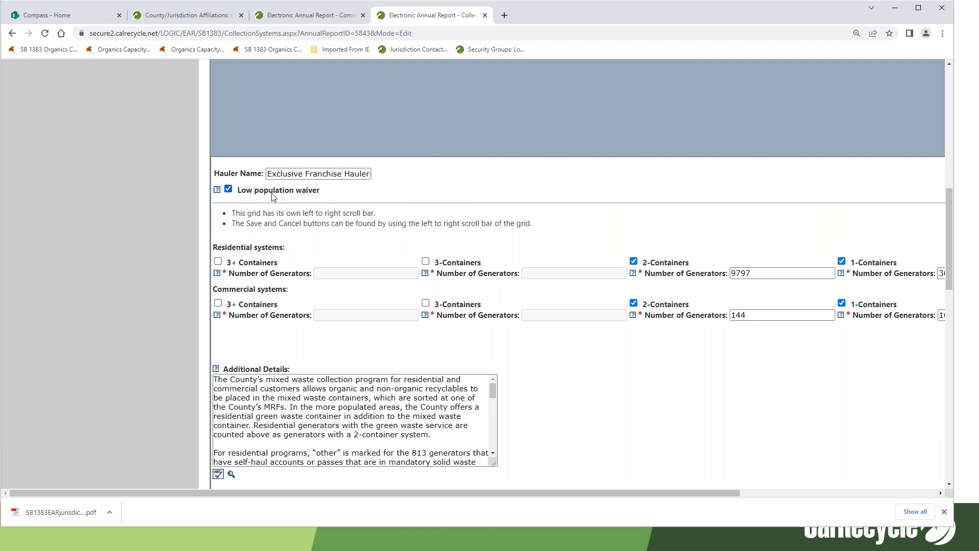
Reread the low population waiver help, check the help for the residential 2-Containers number of generators, and close it
{"action": "left_click", "coordinate": [217, 189]}
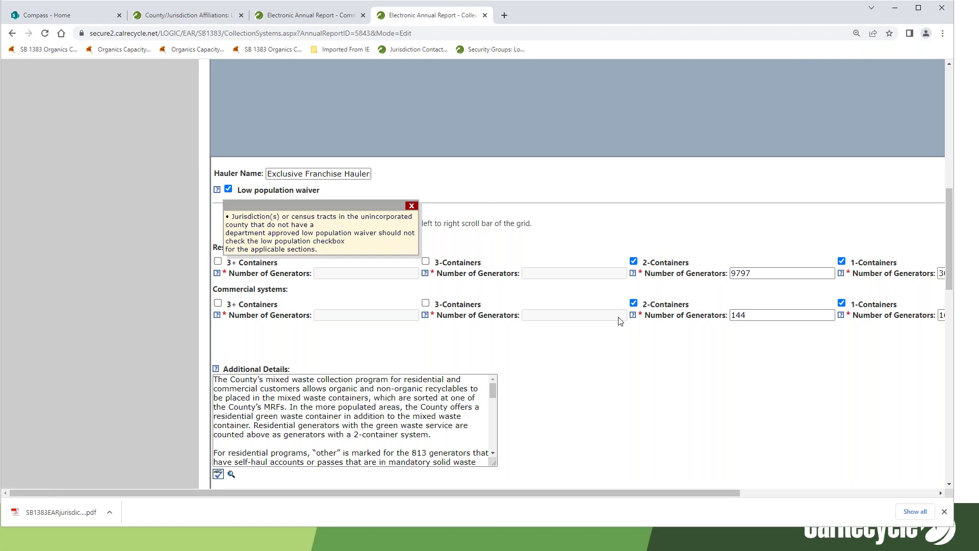
{"action": "left_click", "coordinate": [628, 274]}
{"action": "left_click", "coordinate": [633, 274]}
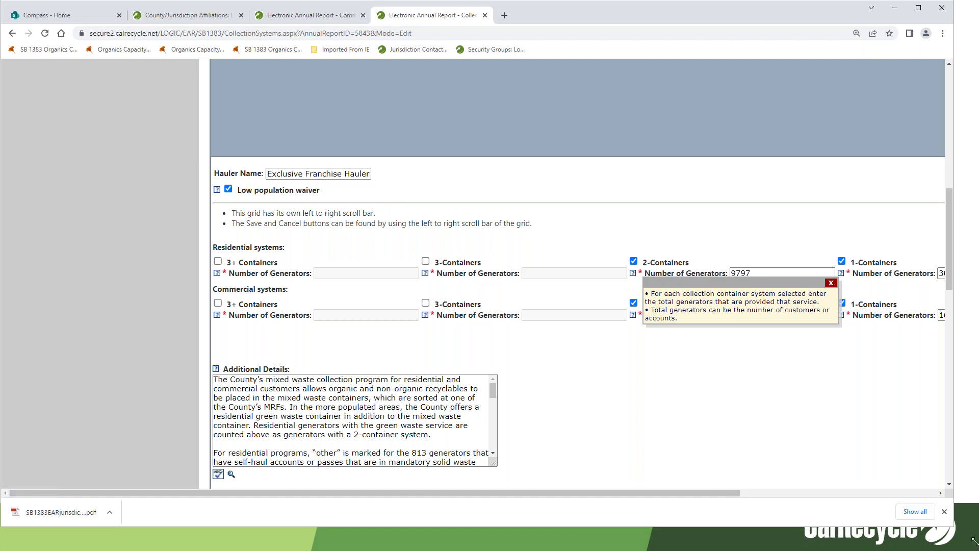
{"action": "left_click_drag", "start_coordinate": [974, 541], "coordinate": [978, 541]}
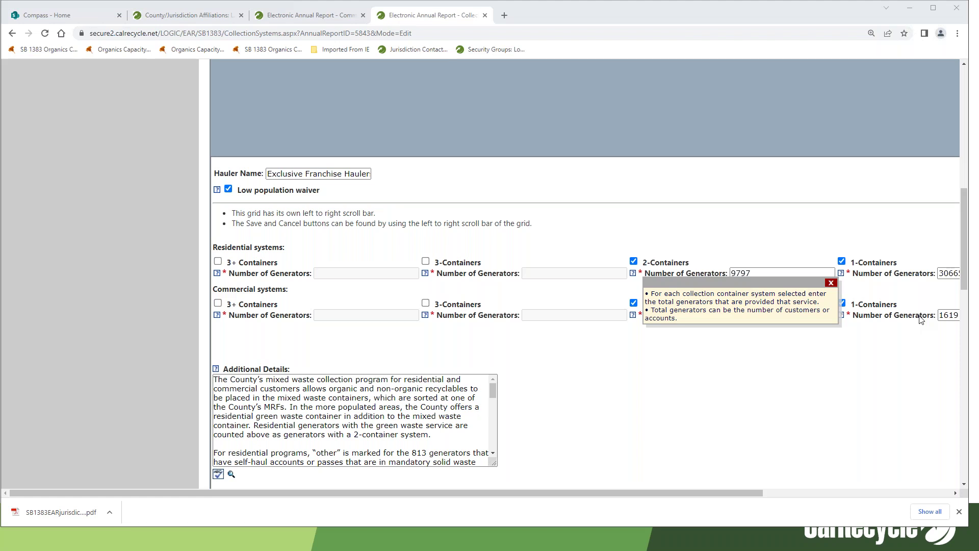
{"action": "left_click", "coordinate": [304, 443]}
{"action": "left_click", "coordinate": [349, 382]}
{"action": "left_click", "coordinate": [882, 327]}
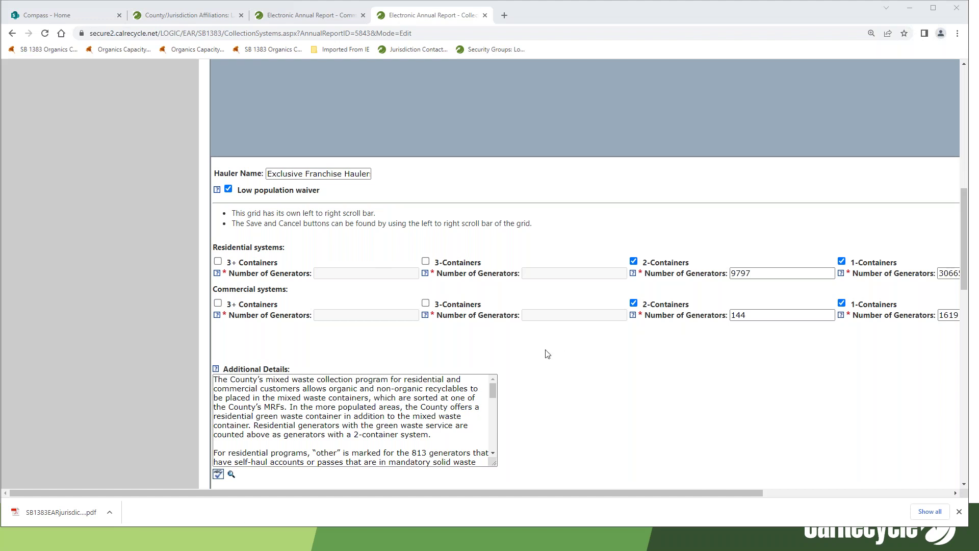
Look for editing controls in the compostable plastics and Organic Waste Haulers tables while the hauler entry form is open
{"action": "scroll", "coordinate": [545, 351], "scroll_direction": "down", "scroll_amount": 7}
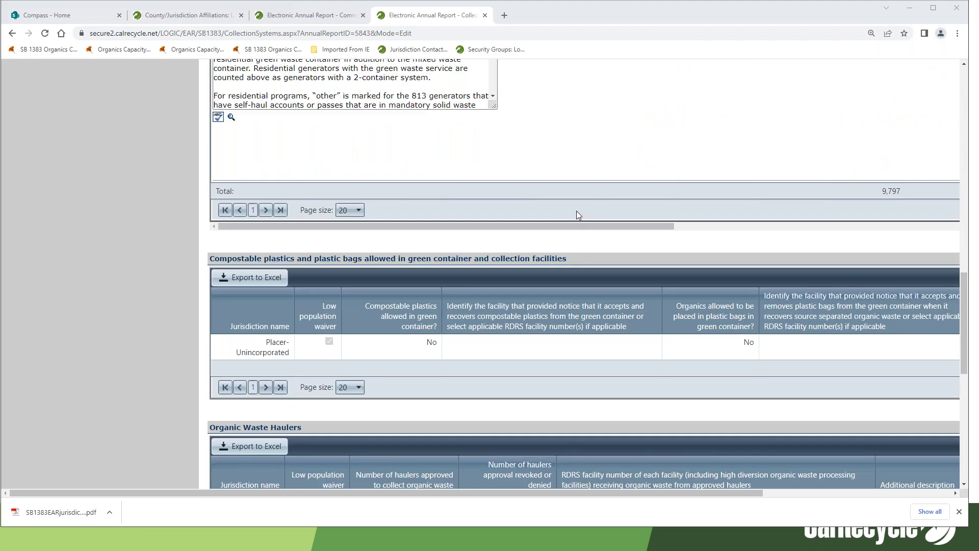
{"action": "scroll", "coordinate": [576, 210], "scroll_direction": "down", "scroll_amount": 2}
{"action": "scroll", "coordinate": [245, 296], "scroll_direction": "down", "scroll_amount": 5}
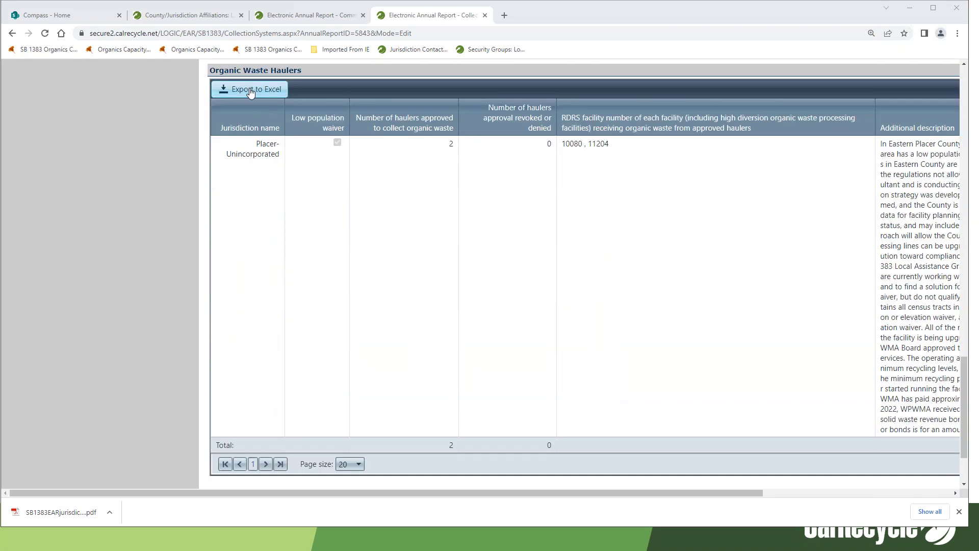
{"action": "scroll", "coordinate": [203, 240], "scroll_direction": "up", "scroll_amount": 1}
Close the Exclusive Franchise Haulers entry form and go back to the Organic Waste Haulers table
{"action": "left_click", "coordinate": [225, 236]}
{"action": "left_click", "coordinate": [794, 493]}
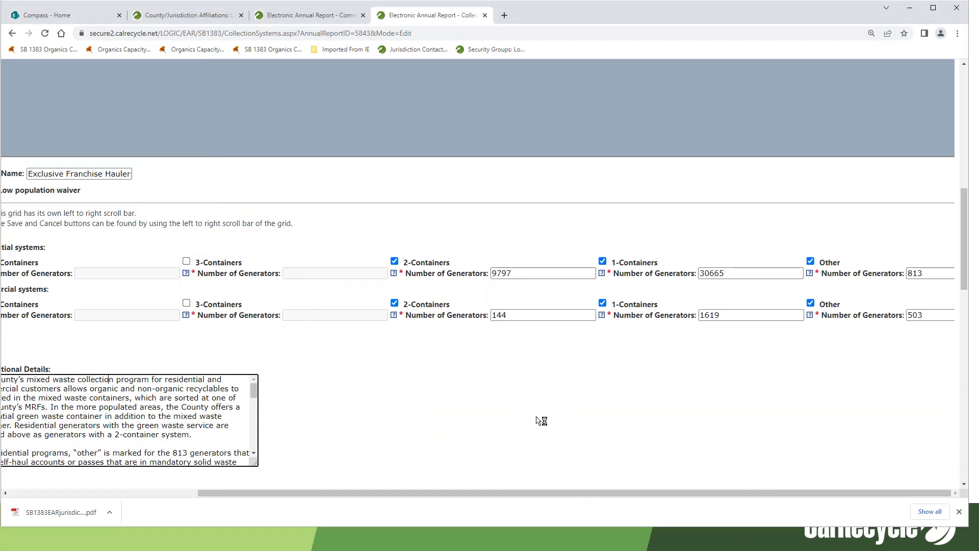
{"action": "scroll", "coordinate": [596, 418], "scroll_direction": "down", "scroll_amount": 4}
{"action": "left_click_drag", "start_coordinate": [398, 377], "coordinate": [579, 380]}
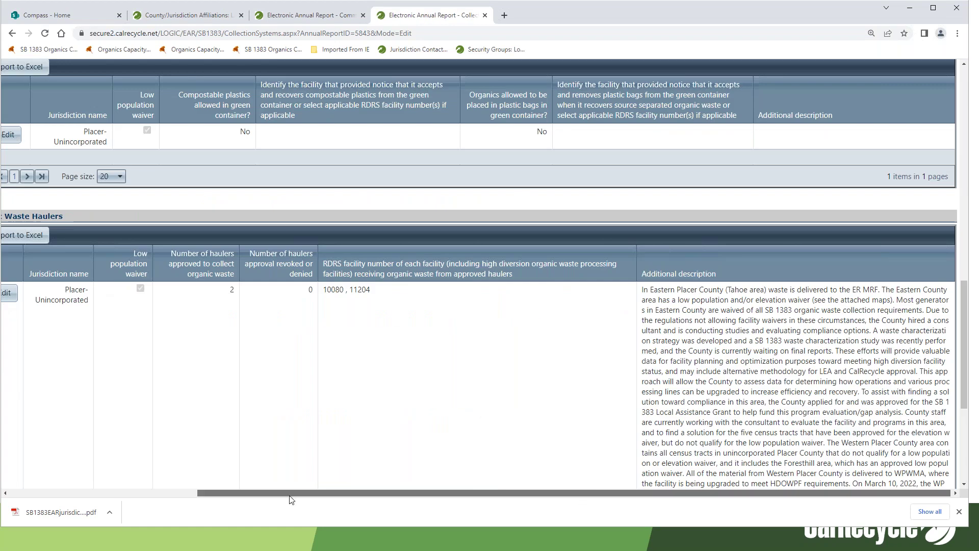
Open Placer-Unincorporated's Organic Waste Haulers entry for editing and review its hauler counts, RDRS facility numbers and additional description
{"action": "left_click_drag", "start_coordinate": [289, 495], "coordinate": [101, 496]}
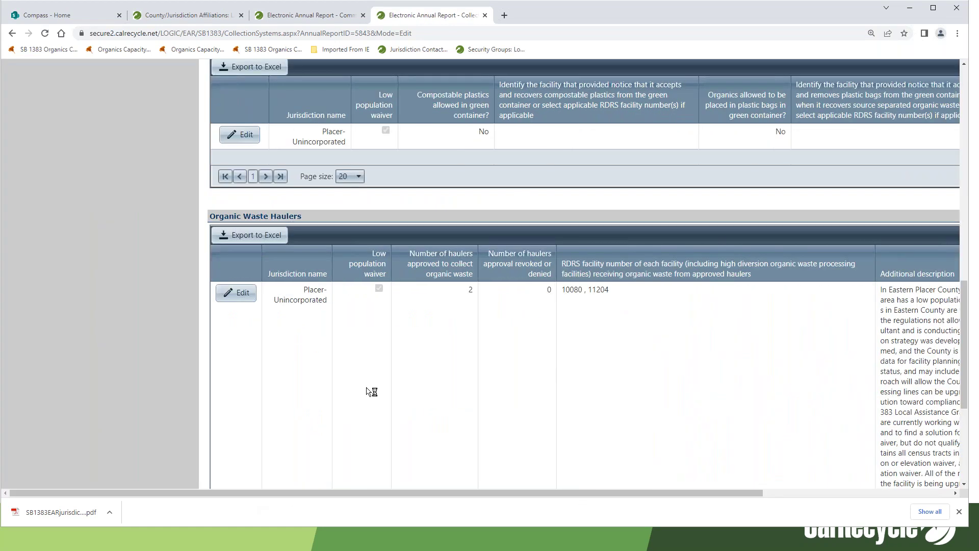
{"action": "scroll", "coordinate": [182, 354], "scroll_direction": "down", "scroll_amount": 5}
{"action": "scroll", "coordinate": [183, 354], "scroll_direction": "up", "scroll_amount": 3}
{"action": "left_click", "coordinate": [236, 207]}
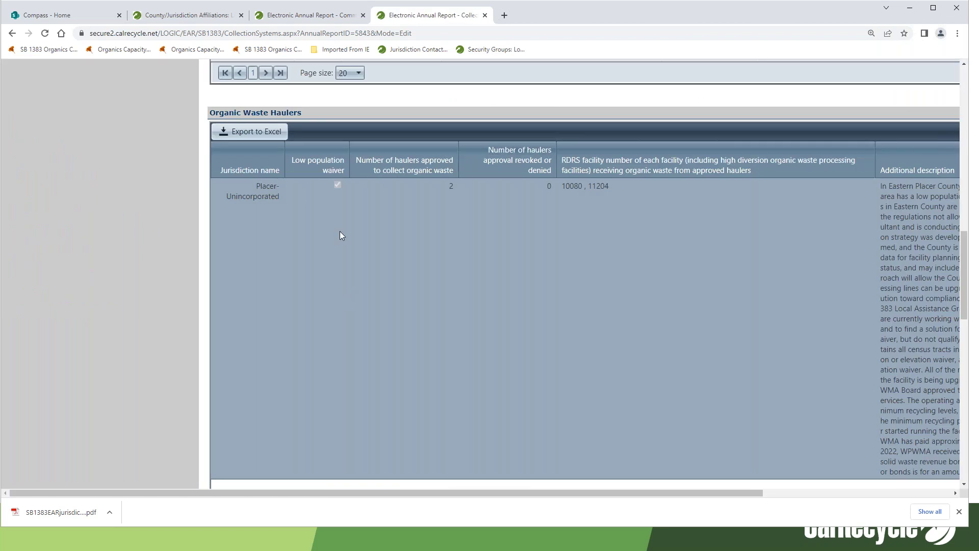
{"action": "scroll", "coordinate": [340, 231], "scroll_direction": "down", "scroll_amount": 7}
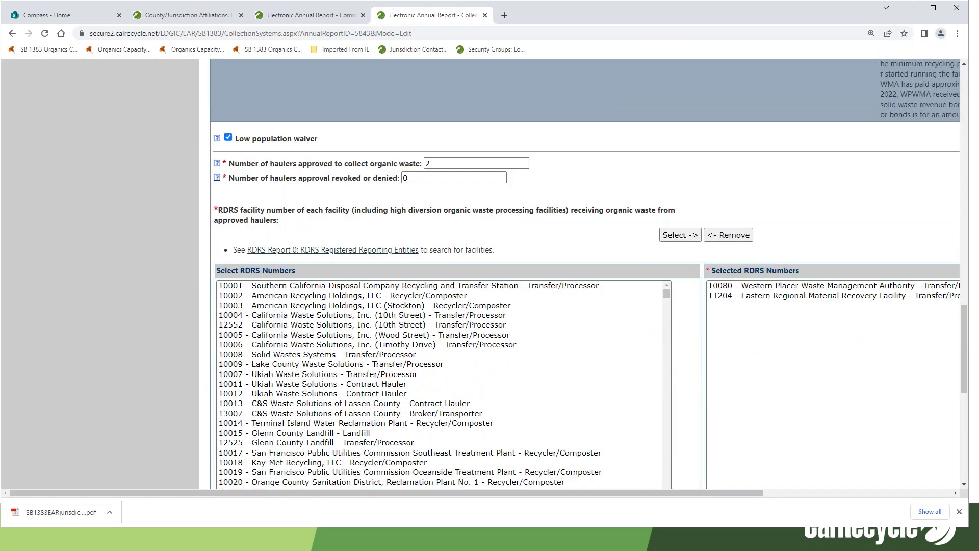
{"action": "scroll", "coordinate": [186, 267], "scroll_direction": "down", "scroll_amount": 1}
{"action": "scroll", "coordinate": [173, 268], "scroll_direction": "down", "scroll_amount": 6}
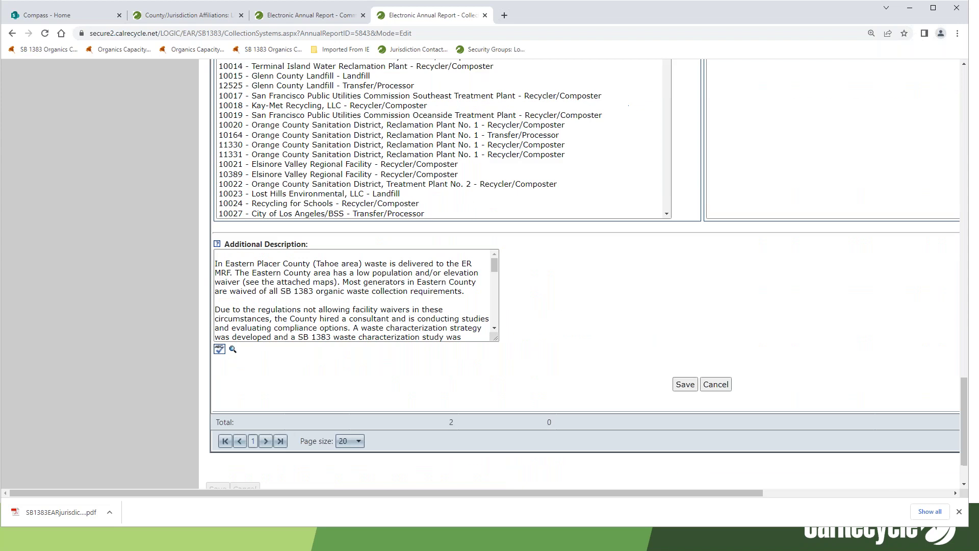
{"action": "scroll", "coordinate": [213, 293], "scroll_direction": "up", "scroll_amount": 8}
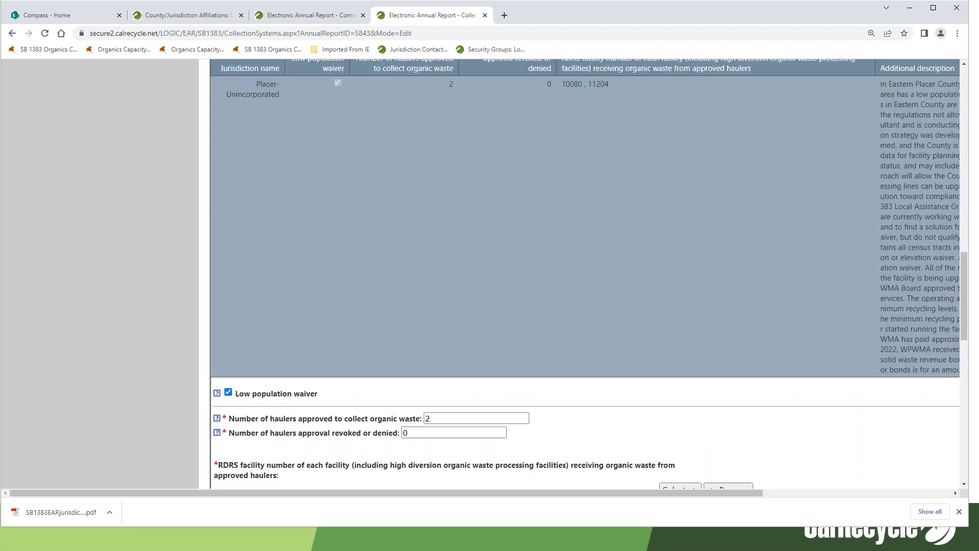
Return to the Collection Container Systems table and highlight Placer-Unincorporated's hauler name, Exclusive Franchise Haulers
{"action": "scroll", "coordinate": [218, 278], "scroll_direction": "up", "scroll_amount": 10}
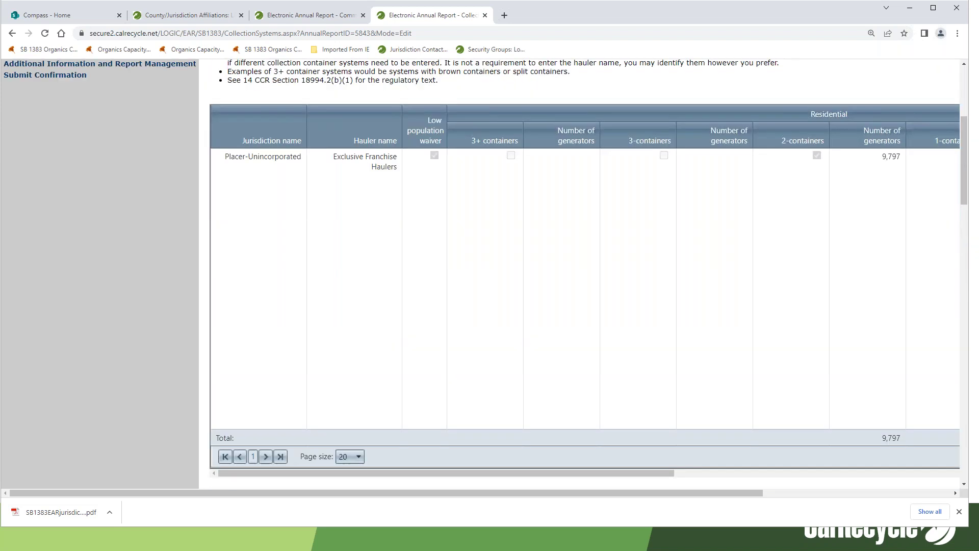
{"action": "left_click_drag", "start_coordinate": [350, 258], "coordinate": [337, 259]}
{"action": "left_click_drag", "start_coordinate": [399, 270], "coordinate": [334, 259]}
{"action": "left_click", "coordinate": [335, 259]}
{"action": "left_click_drag", "start_coordinate": [400, 271], "coordinate": [335, 261]}
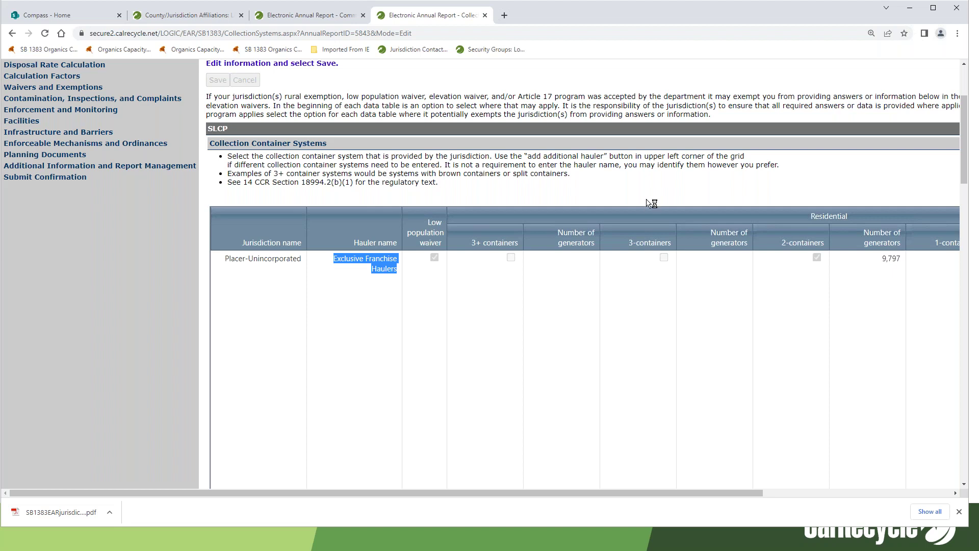
Leave Collection Systems without saving and review the contact changes and ordinances in the Enforceable Mechanisms and Ordinances section
{"action": "scroll", "coordinate": [649, 201], "scroll_direction": "up", "scroll_amount": 3}
{"action": "left_click", "coordinate": [573, 134]}
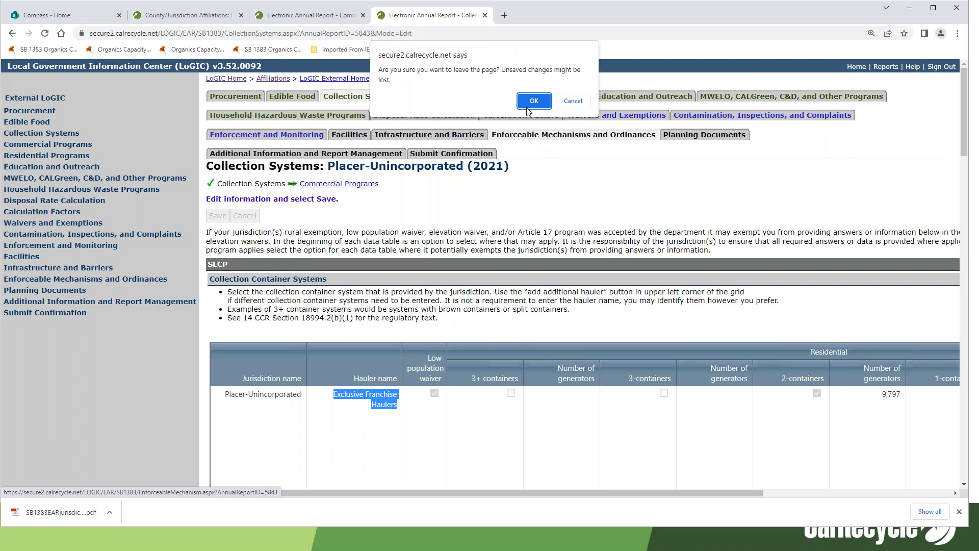
{"action": "left_click", "coordinate": [541, 97]}
{"action": "scroll", "coordinate": [27, 330], "scroll_direction": "down", "scroll_amount": 3}
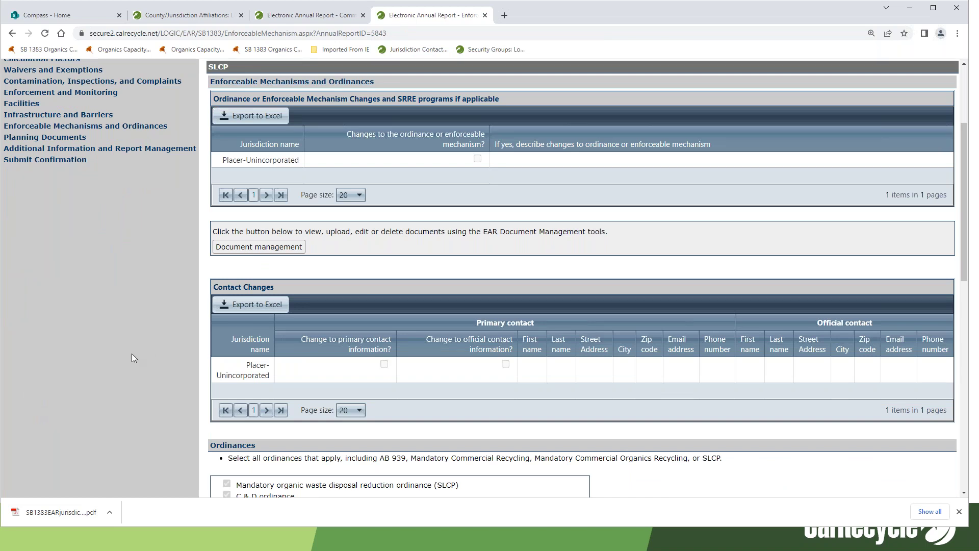
{"action": "scroll", "coordinate": [130, 353], "scroll_direction": "down", "scroll_amount": 3}
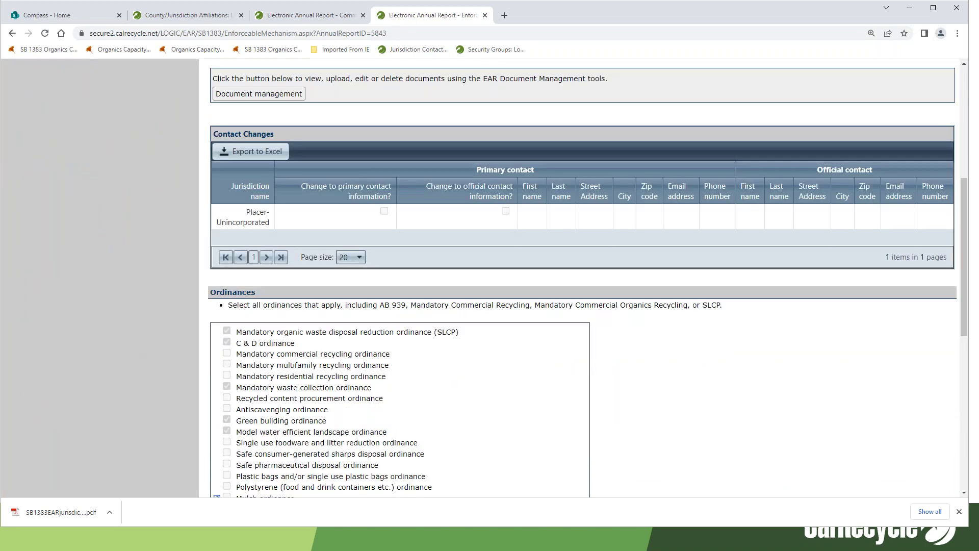
{"action": "scroll", "coordinate": [581, 281], "scroll_direction": "up", "scroll_amount": 4}
{"action": "scroll", "coordinate": [581, 280], "scroll_direction": "down", "scroll_amount": 13}
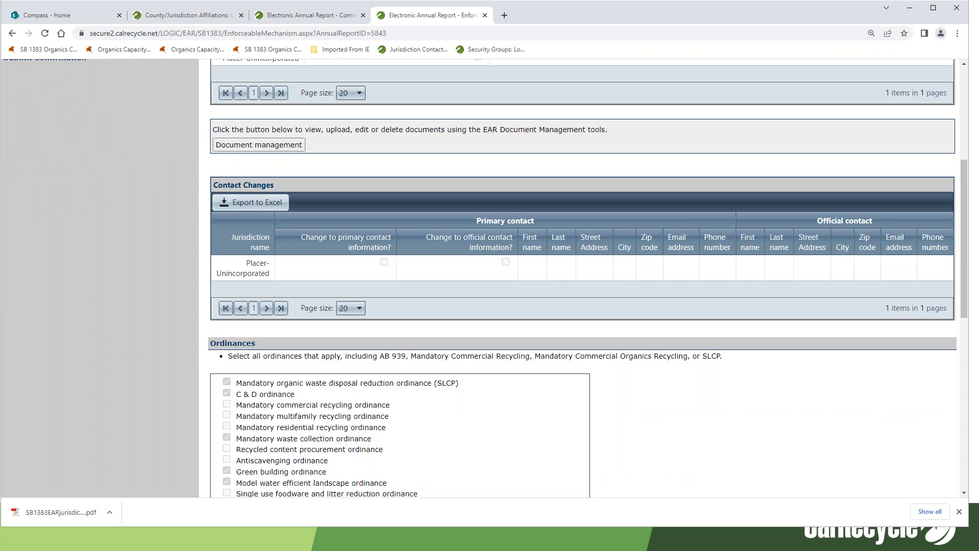
{"action": "scroll", "coordinate": [582, 280], "scroll_direction": "up", "scroll_amount": 9}
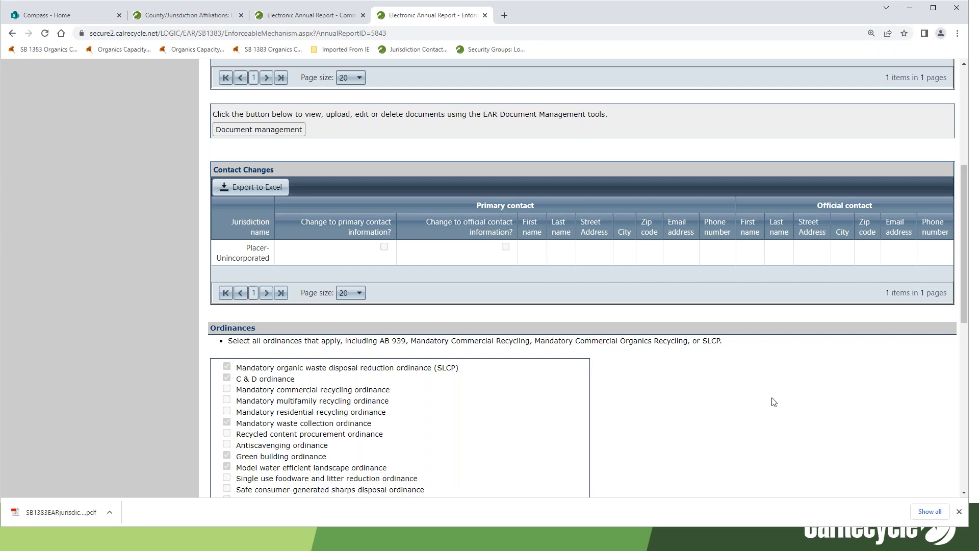
{"action": "scroll", "coordinate": [774, 402], "scroll_direction": "up", "scroll_amount": 2}
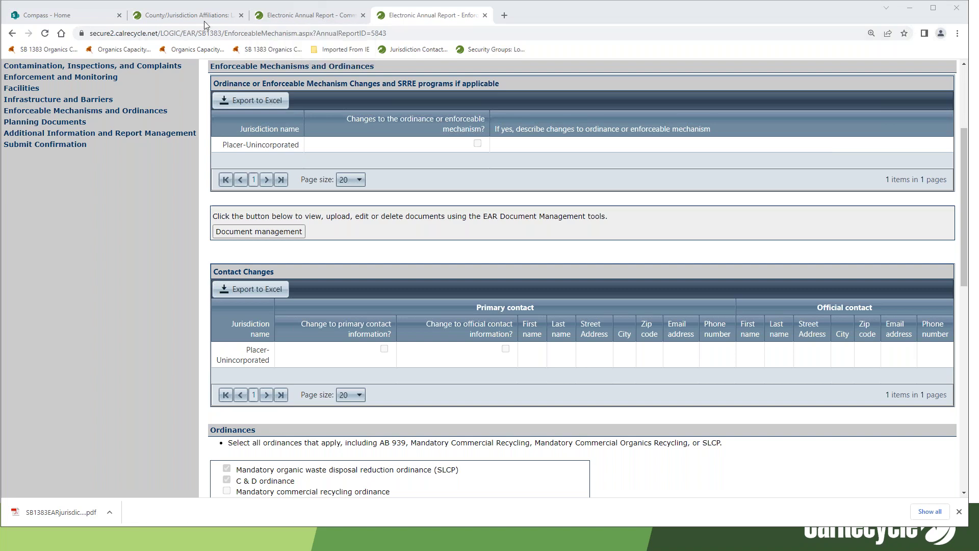
{"action": "left_click", "coordinate": [189, 15]}
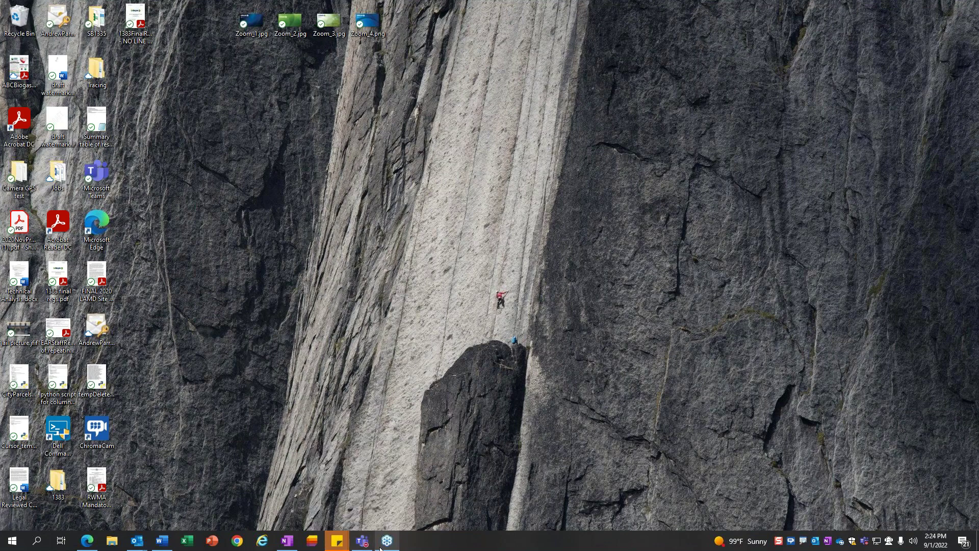
Switch to the LoGIC staging site in Microsoft Edge and open Adelanto's 2021 Electronic Annual Report from External LoGIC
{"action": "left_click", "coordinate": [87, 540]}
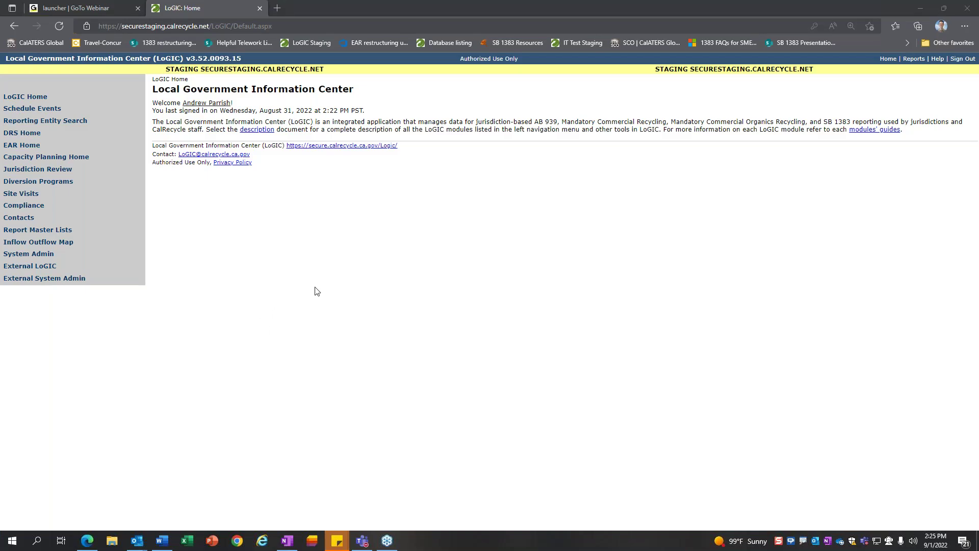
{"action": "left_click", "coordinate": [43, 268]}
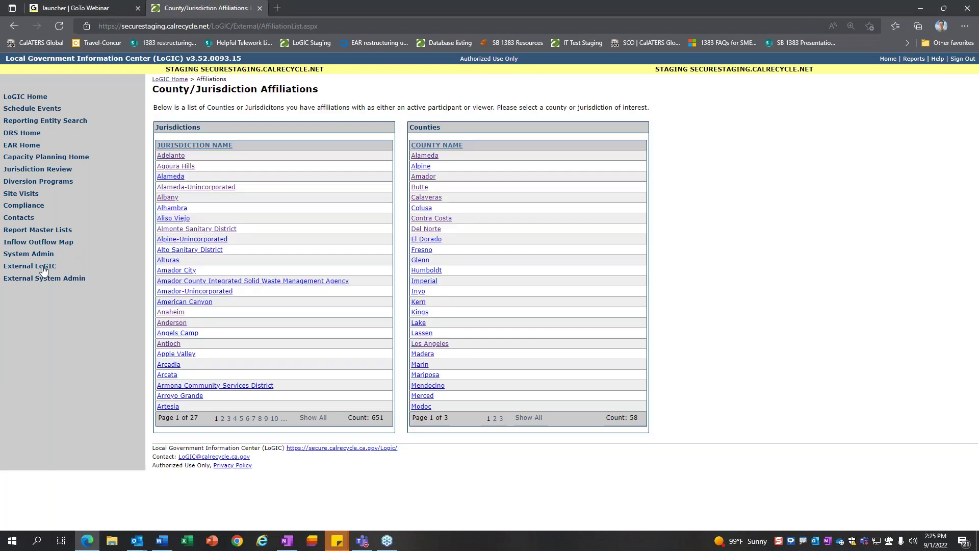
{"action": "left_click", "coordinate": [174, 157]}
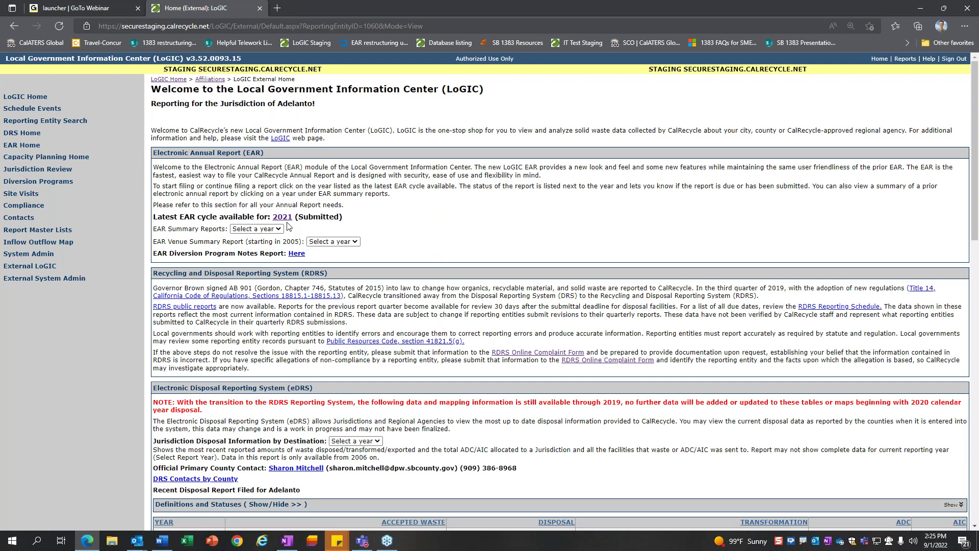
{"action": "left_click", "coordinate": [282, 217]}
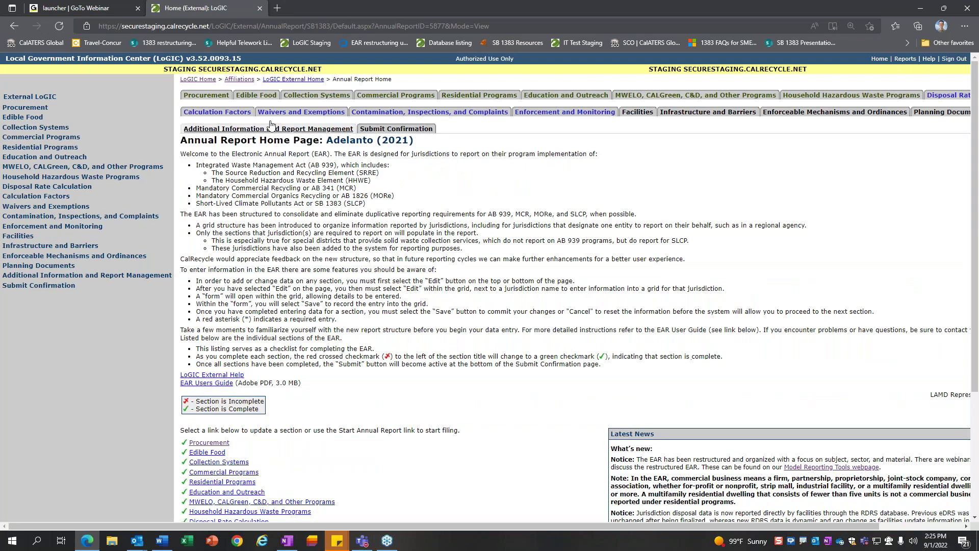
Open Adelanto's Edible Food section, outline the total pounds of edible food recovered heading, and clear the outline
{"action": "left_click", "coordinate": [260, 97]}
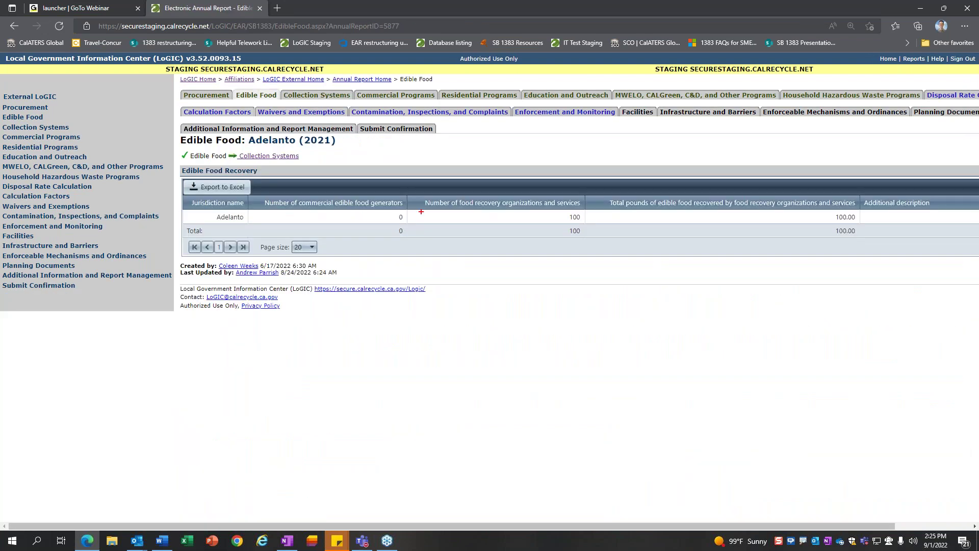
{"action": "left_click_drag", "start_coordinate": [585, 189], "coordinate": [867, 214]}
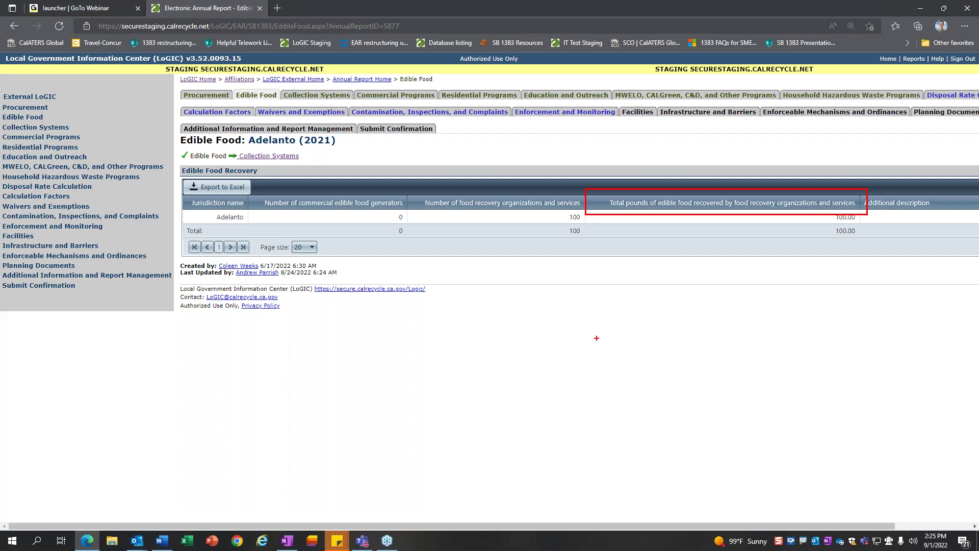
{"action": "key", "text": "Escape"}
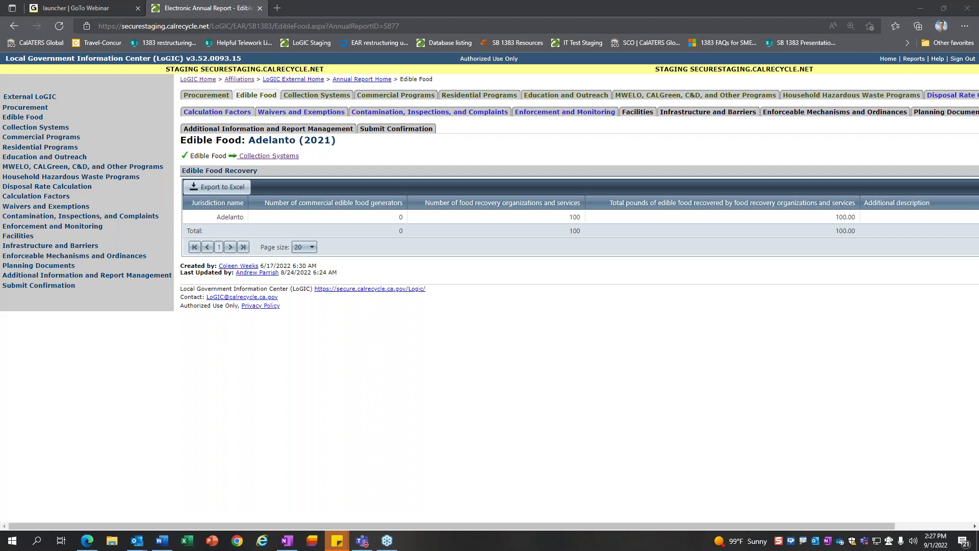
Go from Adelanto's Collection Systems back to the affiliations list, show all jurisdictions, and open Moorpark's 2021 annual report
{"action": "left_click", "coordinate": [326, 96]}
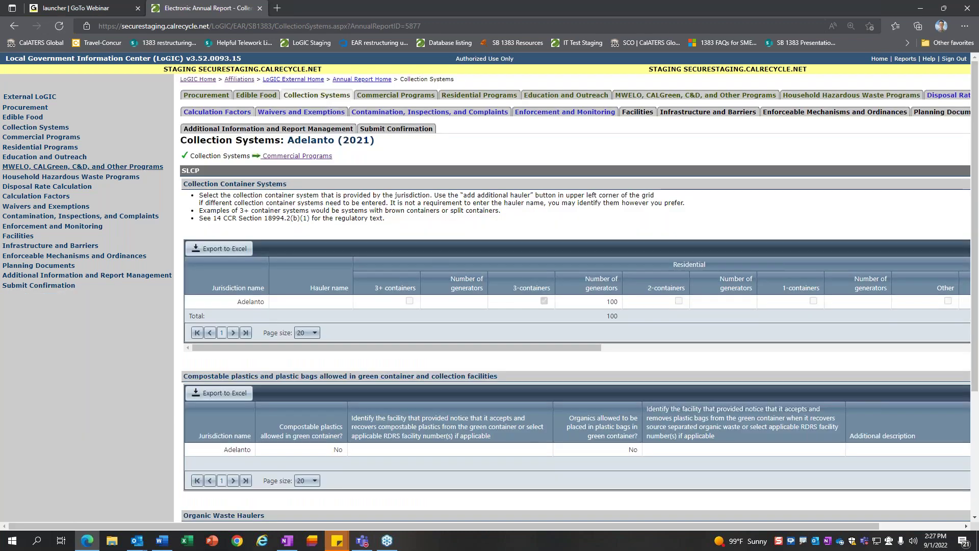
{"action": "left_click", "coordinate": [23, 97]}
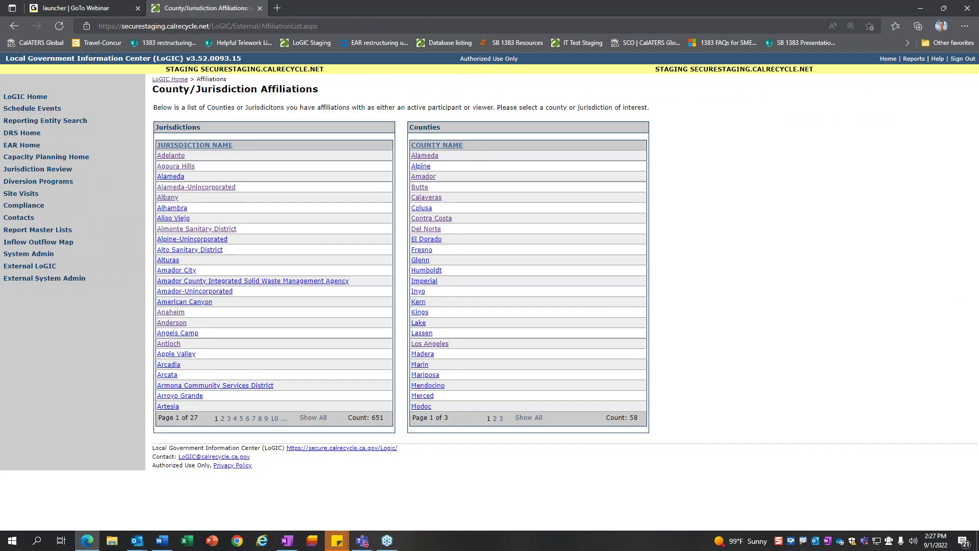
{"action": "left_click", "coordinate": [314, 418]}
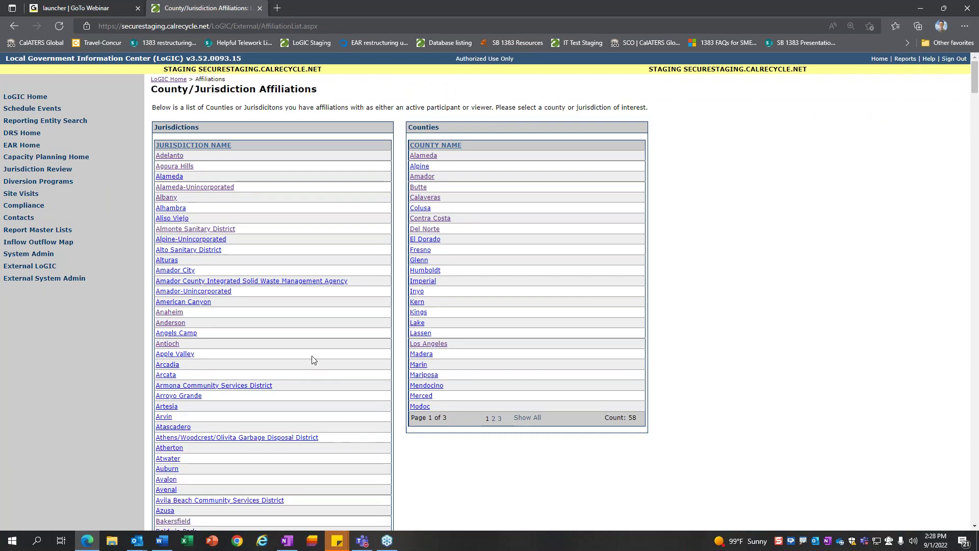
{"action": "scroll", "coordinate": [313, 358], "scroll_direction": "down", "scroll_amount": 5}
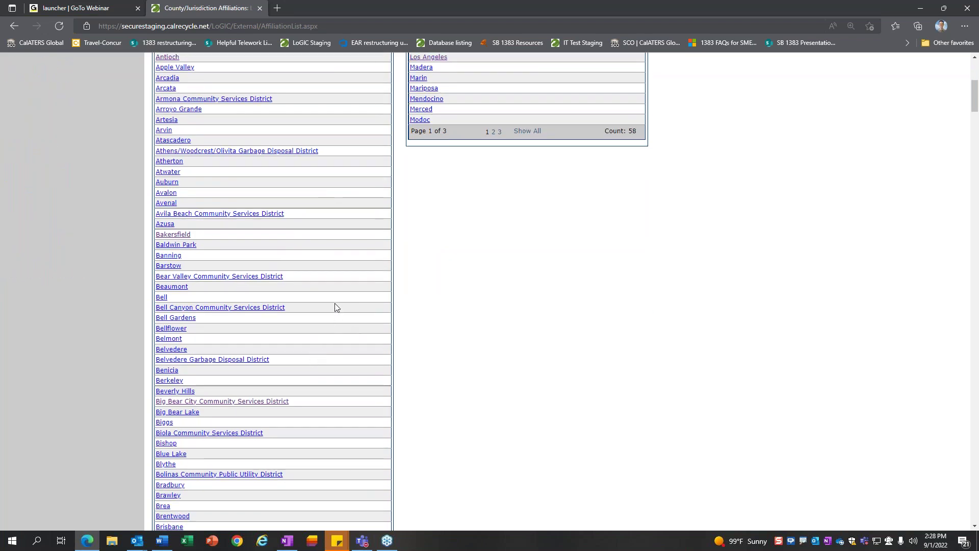
{"action": "scroll", "coordinate": [335, 306], "scroll_direction": "down", "scroll_amount": 12}
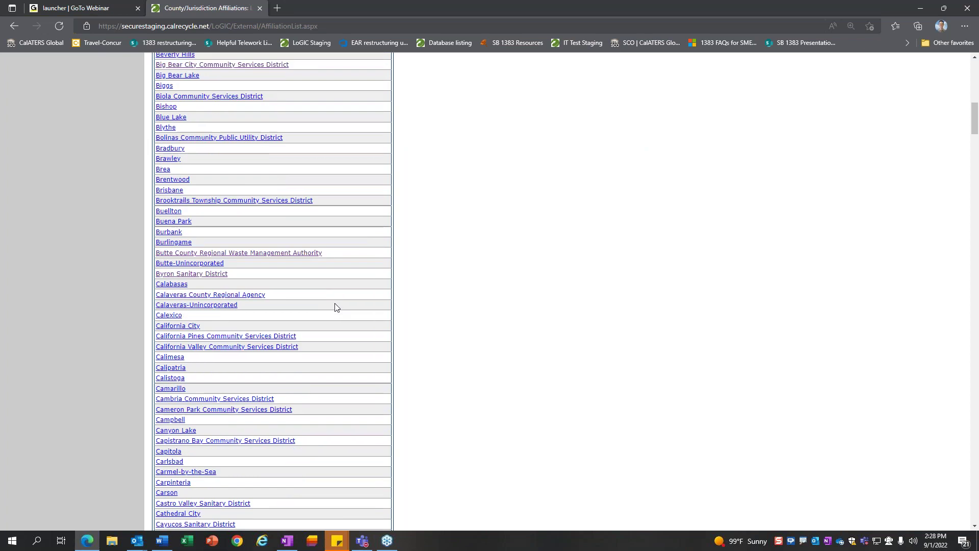
{"action": "scroll", "coordinate": [335, 304], "scroll_direction": "down", "scroll_amount": 10}
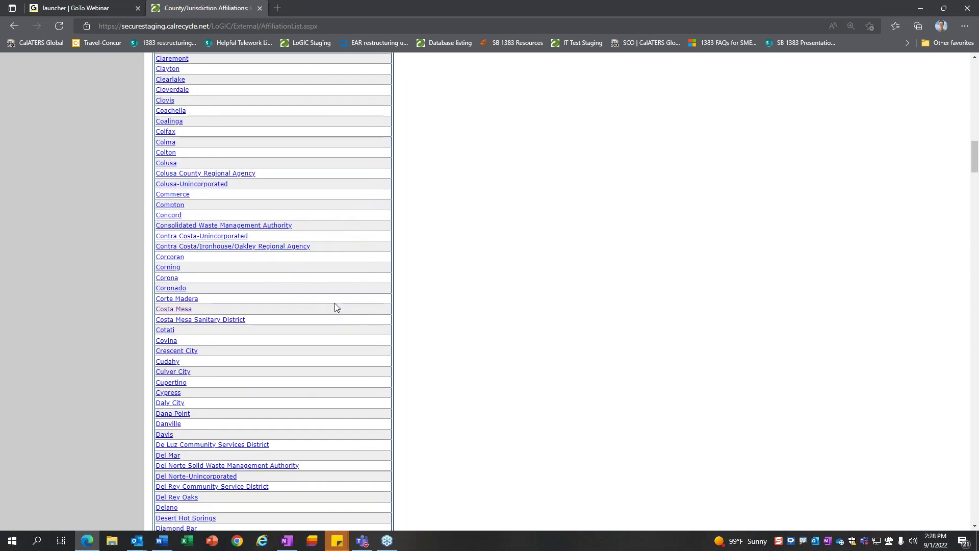
{"action": "scroll", "coordinate": [335, 307], "scroll_direction": "down", "scroll_amount": 20}
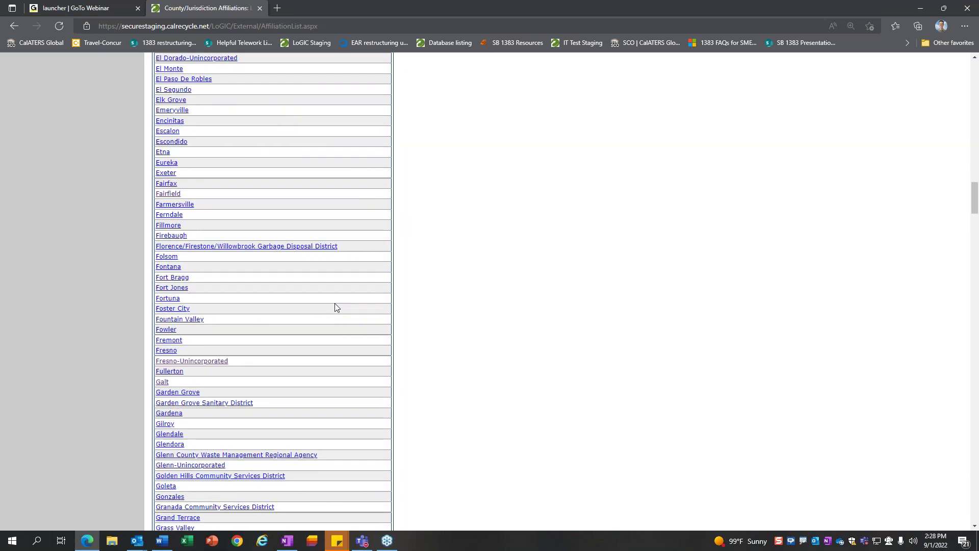
{"action": "scroll", "coordinate": [335, 307], "scroll_direction": "down", "scroll_amount": 9}
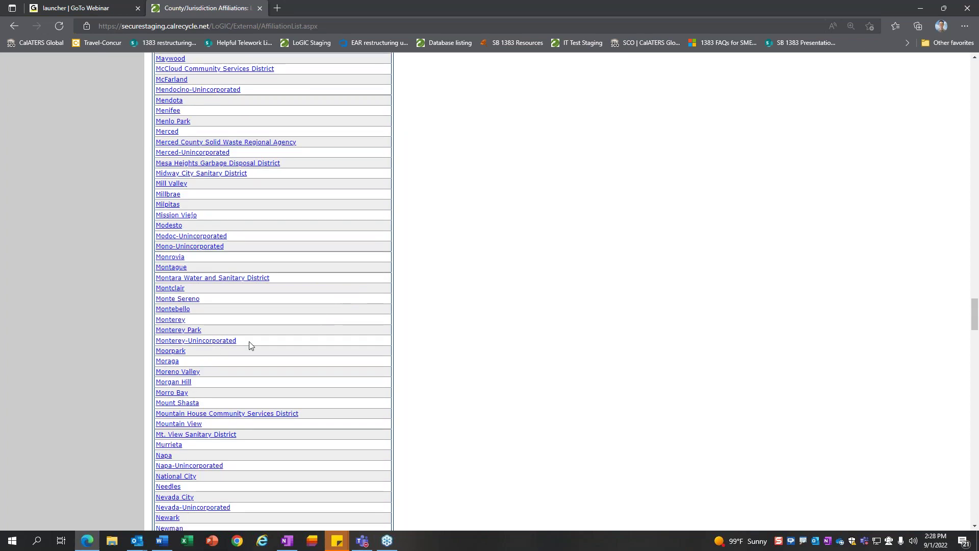
{"action": "left_click", "coordinate": [168, 352]}
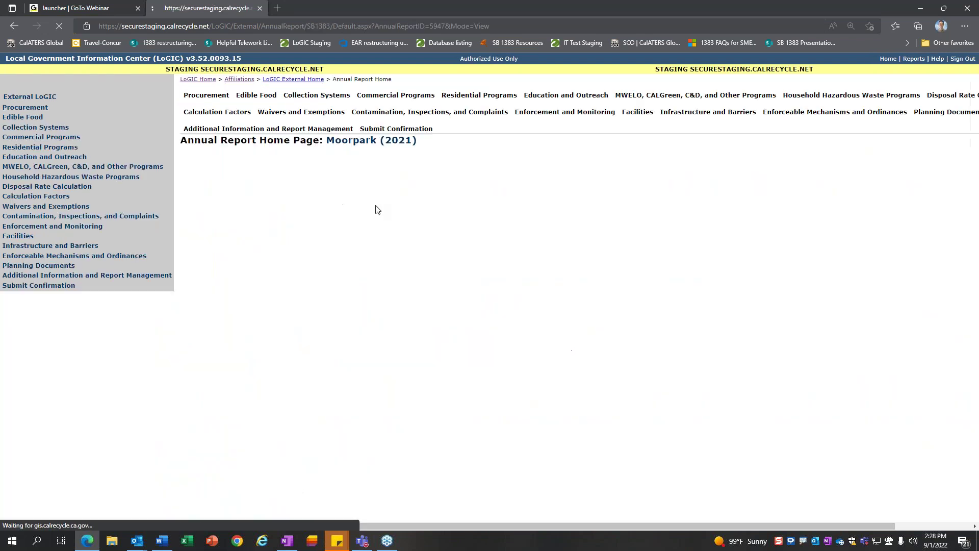
Open Moorpark's Collection Systems section and its hauler entry form under Collection Container Systems for editing
{"action": "left_click", "coordinate": [317, 95]}
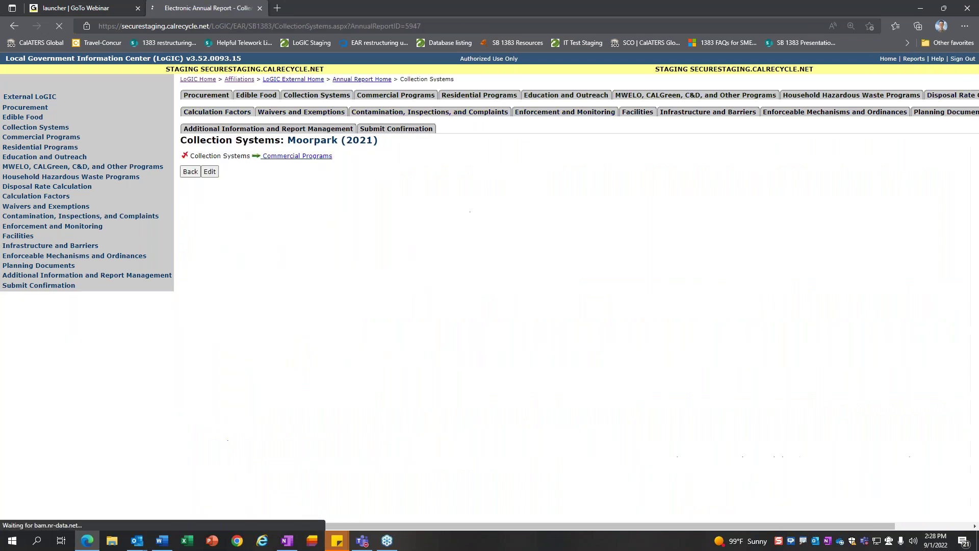
{"action": "left_click", "coordinate": [210, 172]}
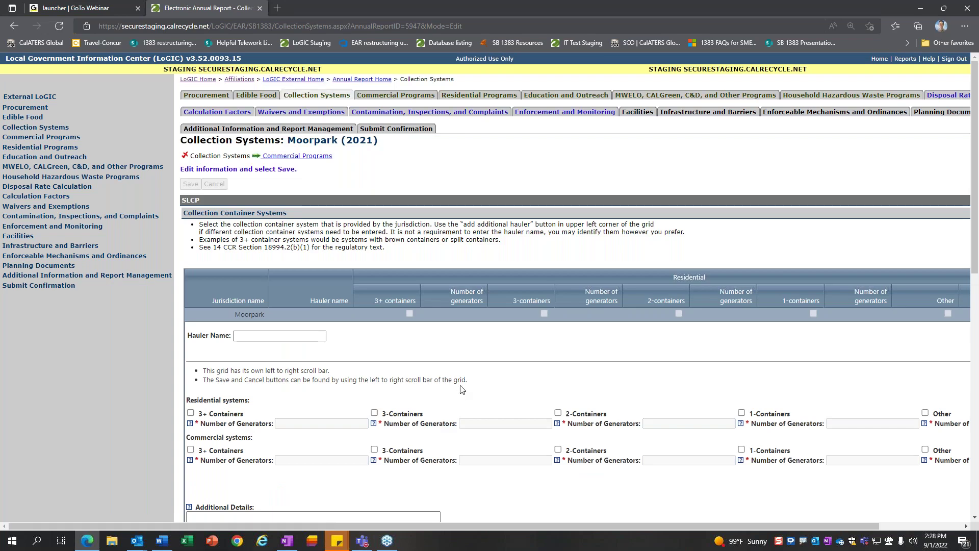
{"action": "scroll", "coordinate": [462, 390], "scroll_direction": "down", "scroll_amount": 2}
Name the hauler "Commercial 1 hauler 1" and enter a commercial 3-container system with 1000 generators
{"action": "left_click", "coordinate": [257, 265]}
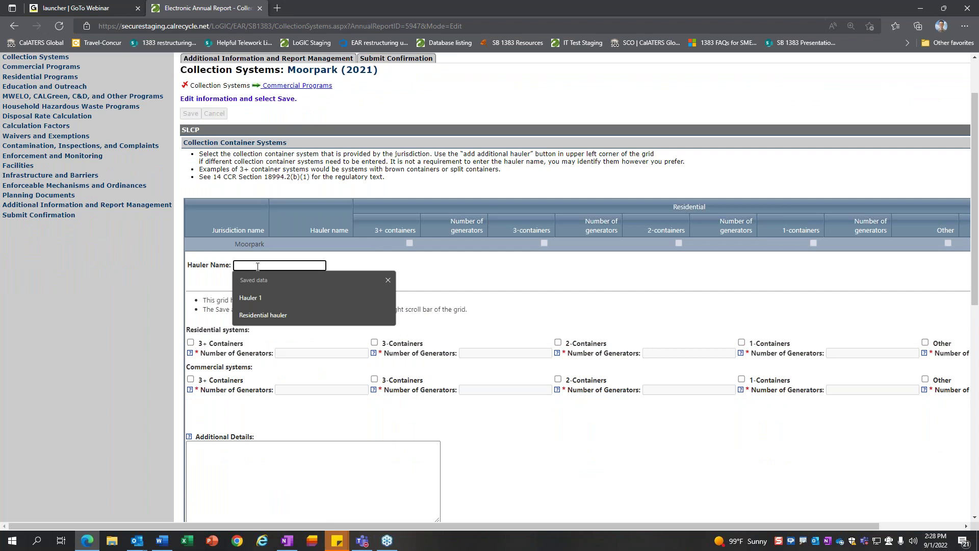
{"action": "type", "text": "C"}
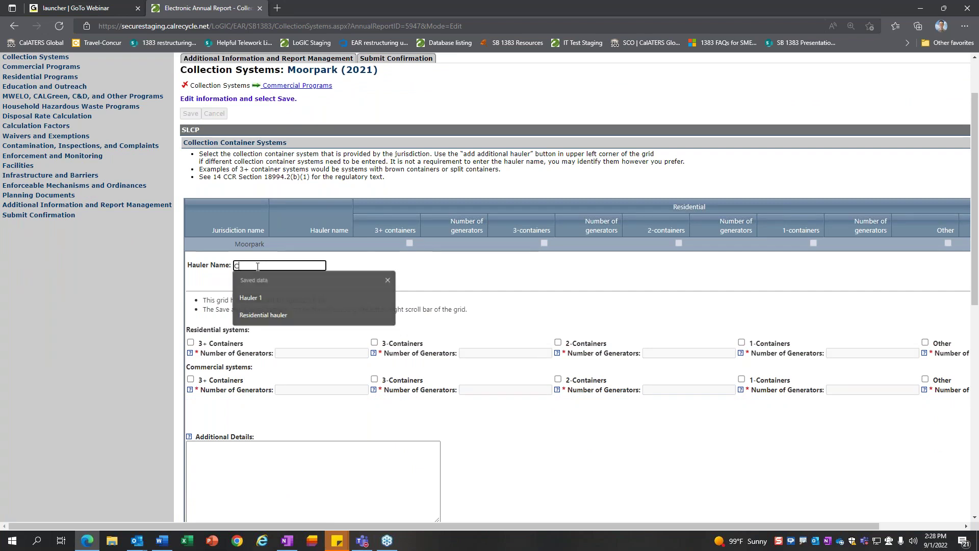
{"action": "type", "text": "ommercial "}
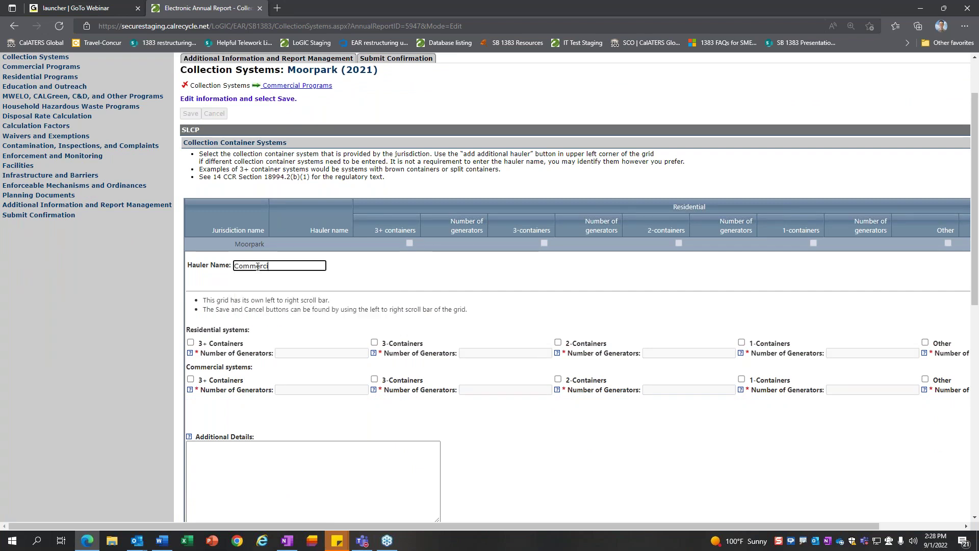
{"action": "type", "text": "1 hauler 1"}
{"action": "left_click", "coordinate": [375, 342]}
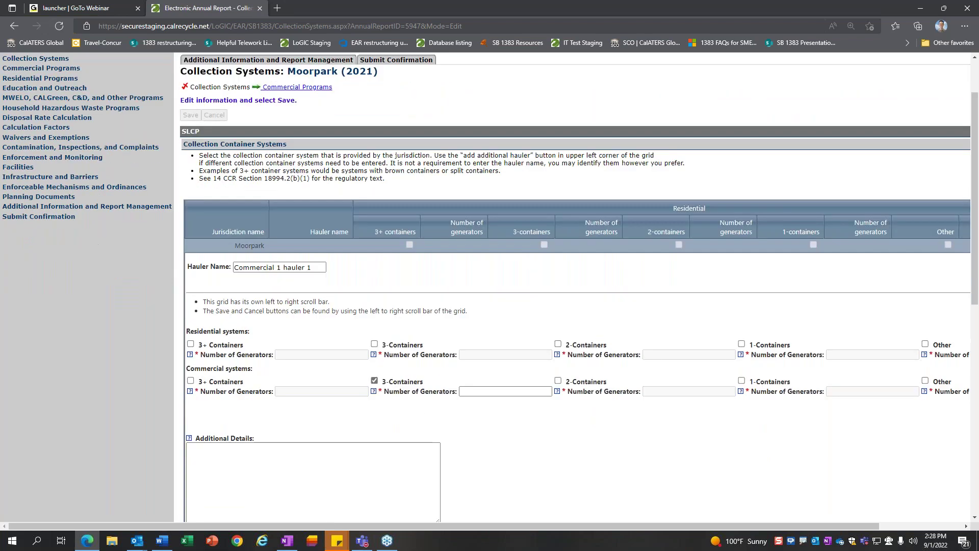
{"action": "left_click", "coordinate": [489, 393]}
{"action": "left_click", "coordinate": [489, 393]}
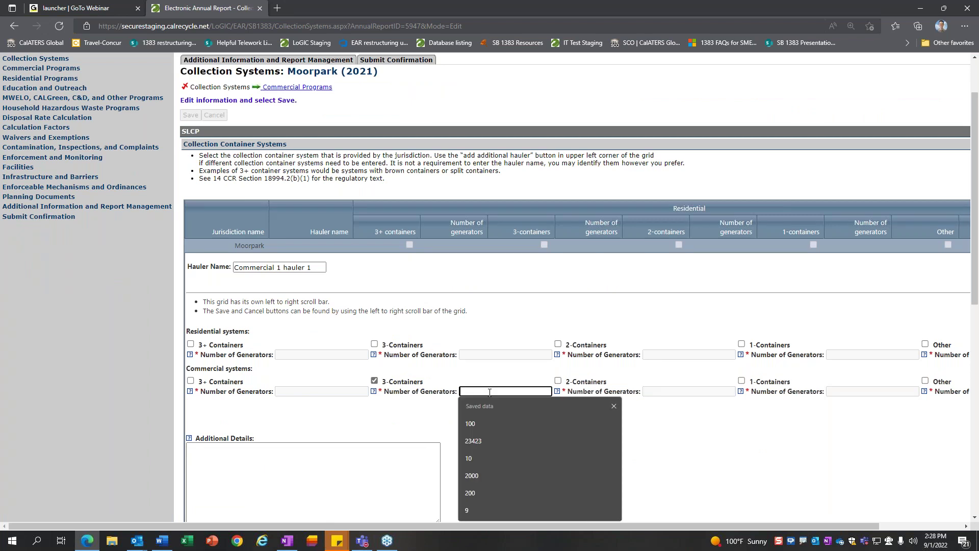
{"action": "type", "text": "1000"}
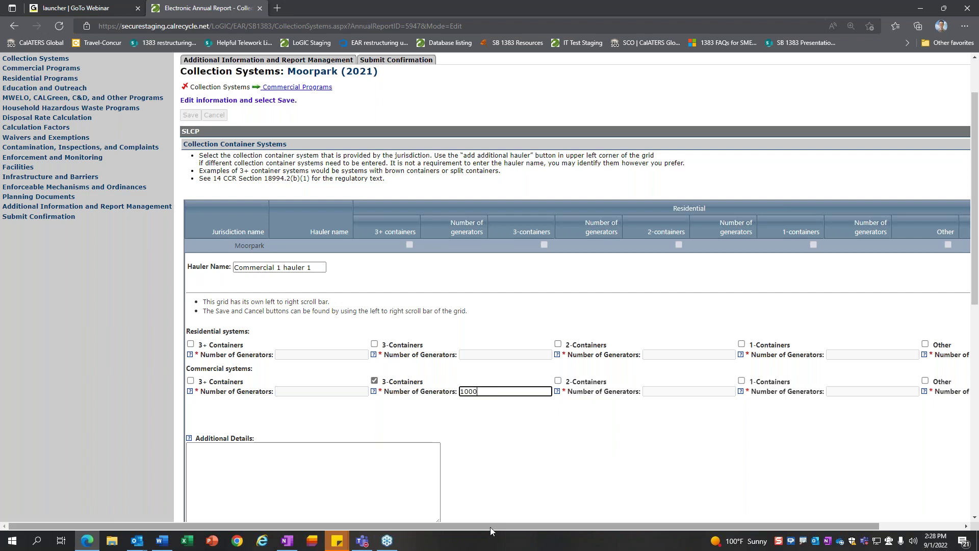
Select Other under residential systems with 0 generators and add "Only commercial hauler." as the additional details
{"action": "left_click_drag", "start_coordinate": [491, 527], "coordinate": [641, 524]}
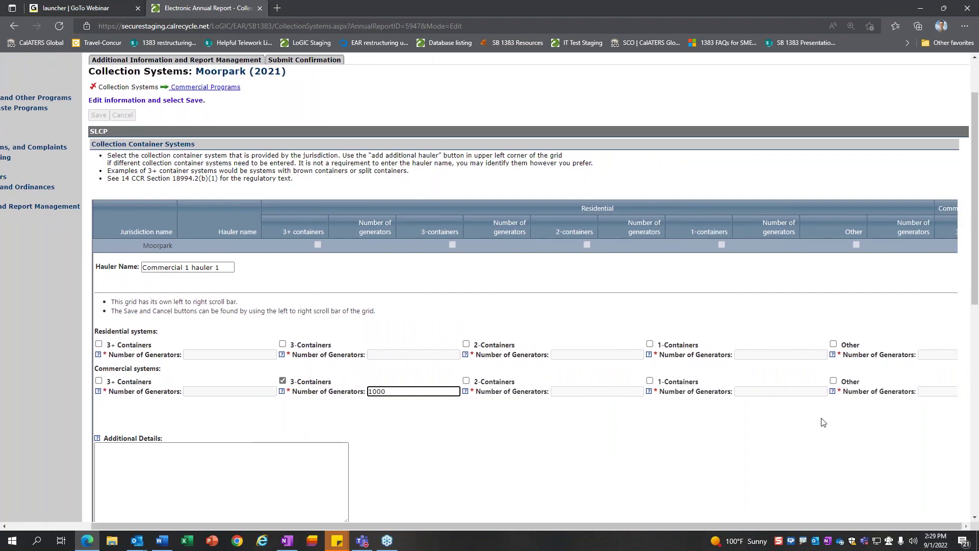
{"action": "left_click", "coordinate": [833, 345]}
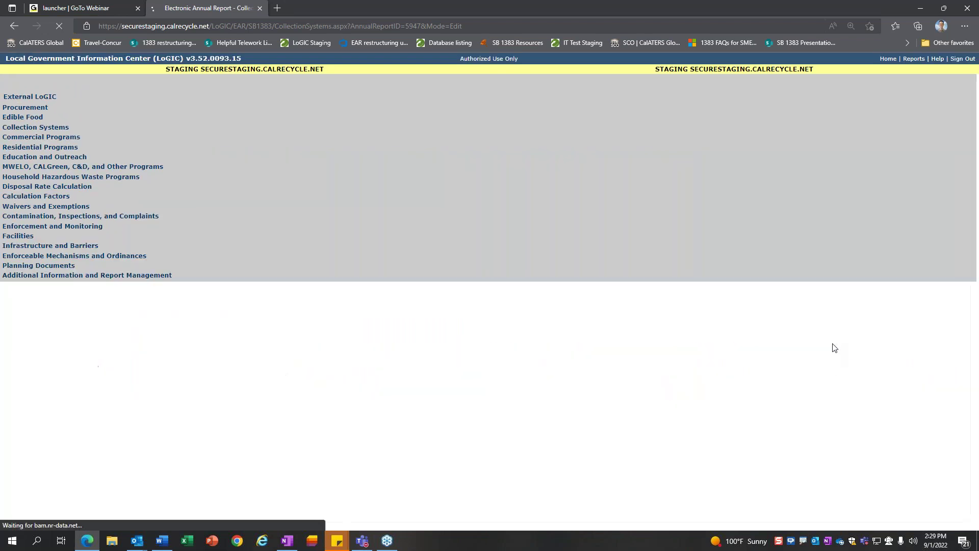
{"action": "left_click", "coordinate": [929, 355]}
{"action": "type", "text": "0"}
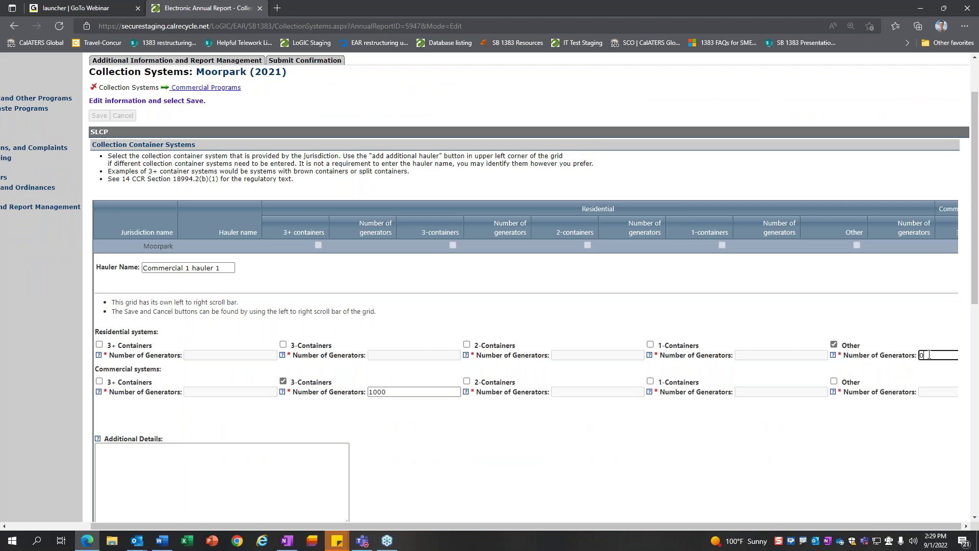
{"action": "left_click", "coordinate": [180, 465]}
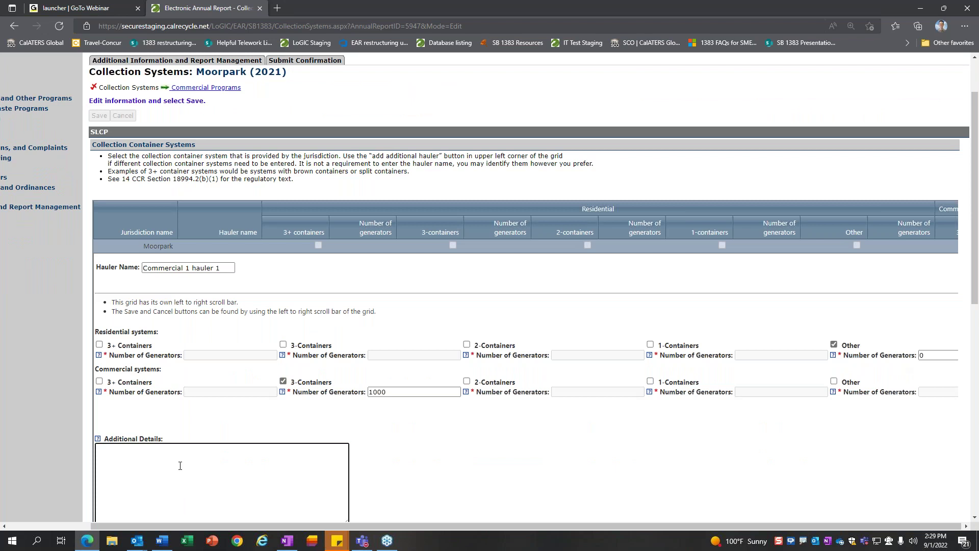
{"action": "type", "text": "Only commercial hauler."}
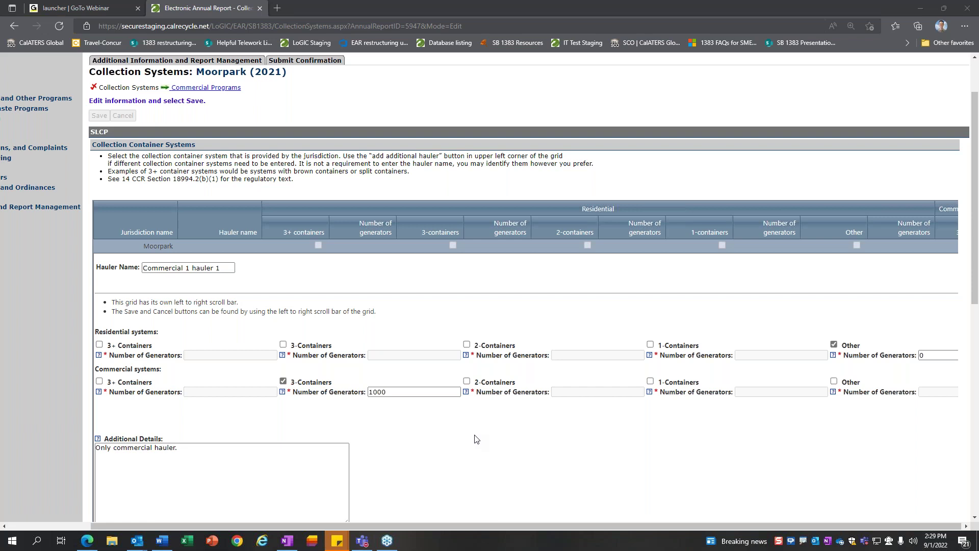
Cancel the Moorpark hauler entry without saving it to the grid
{"action": "scroll", "coordinate": [474, 439], "scroll_direction": "down", "scroll_amount": 5}
{"action": "left_click_drag", "start_coordinate": [470, 350], "coordinate": [669, 349]}
{"action": "left_click", "coordinate": [610, 264]}
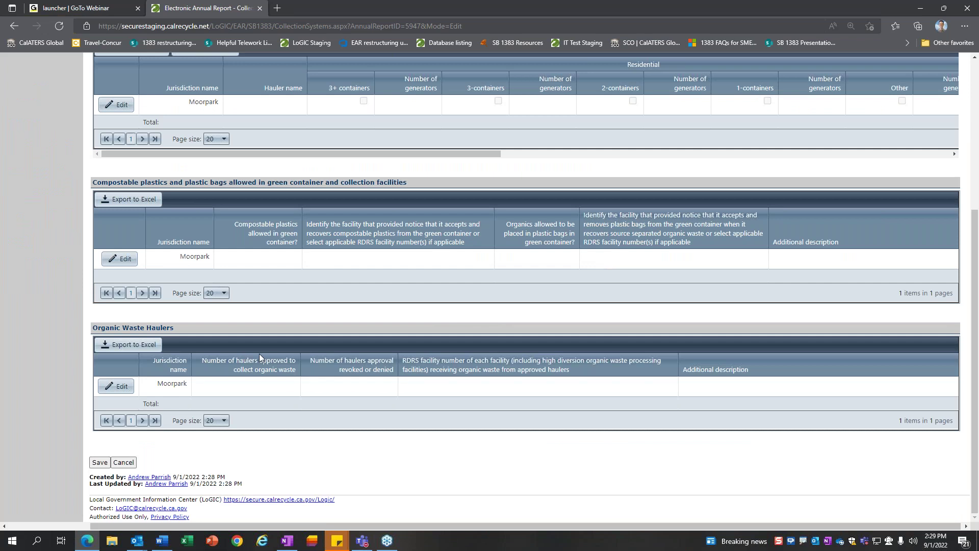
Outline the Organic Waste Haulers grid, clear the outline, and open Moorpark's row there to review its entry fields
{"action": "mouse_move", "coordinate": [241, 376]}
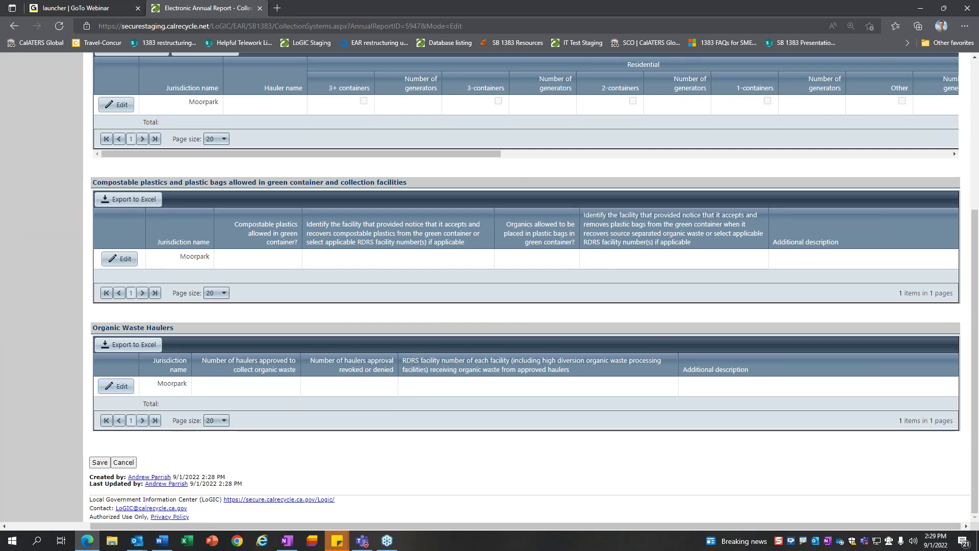
{"action": "key", "text": "alt+Tab"}
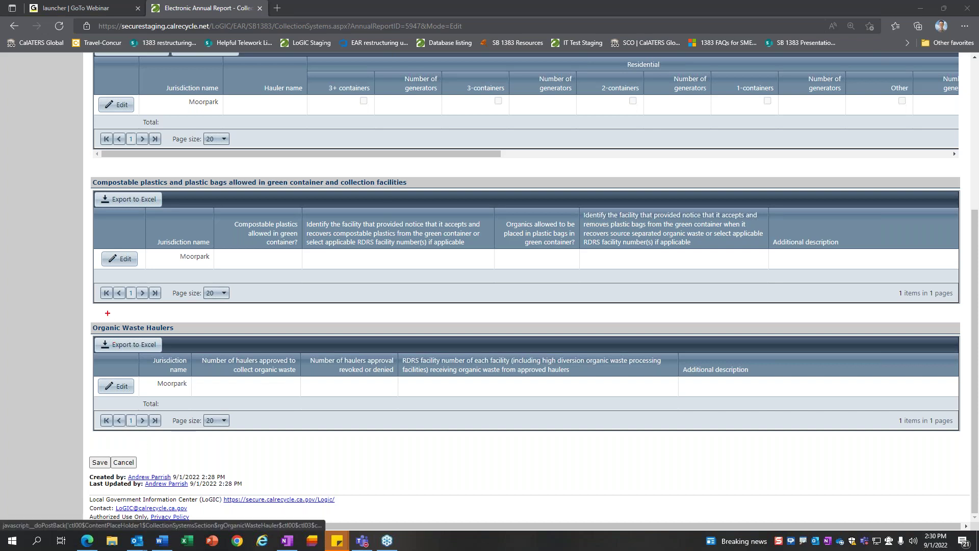
{"action": "mouse_move", "coordinate": [91, 313]}
{"action": "left_mouse_down"}
{"action": "mouse_move", "coordinate": [482, 436]}
{"action": "mouse_move", "coordinate": [958, 451]}
{"action": "left_mouse_up"}
{"action": "key", "text": "Escape"}
{"action": "left_click", "coordinate": [117, 386]}
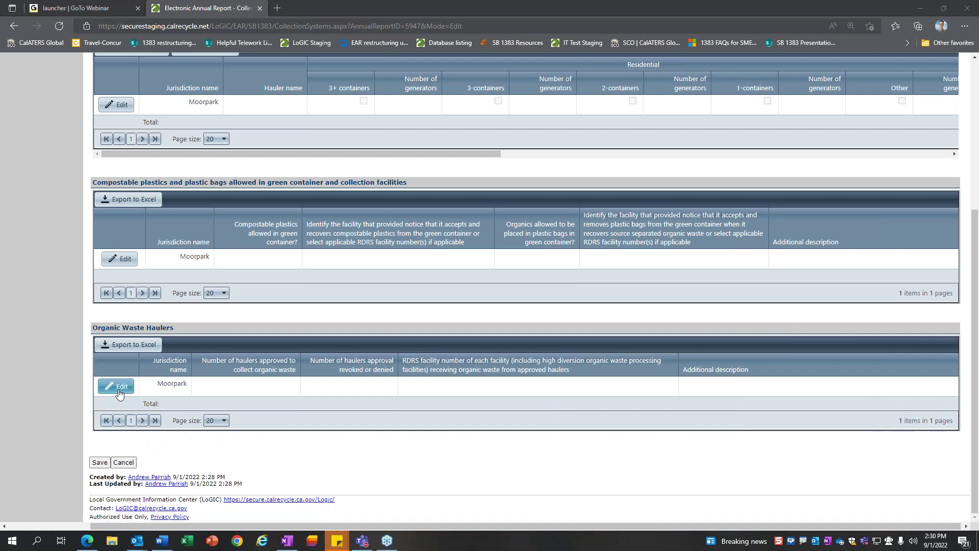
{"action": "scroll", "coordinate": [421, 385], "scroll_direction": "down", "scroll_amount": 1}
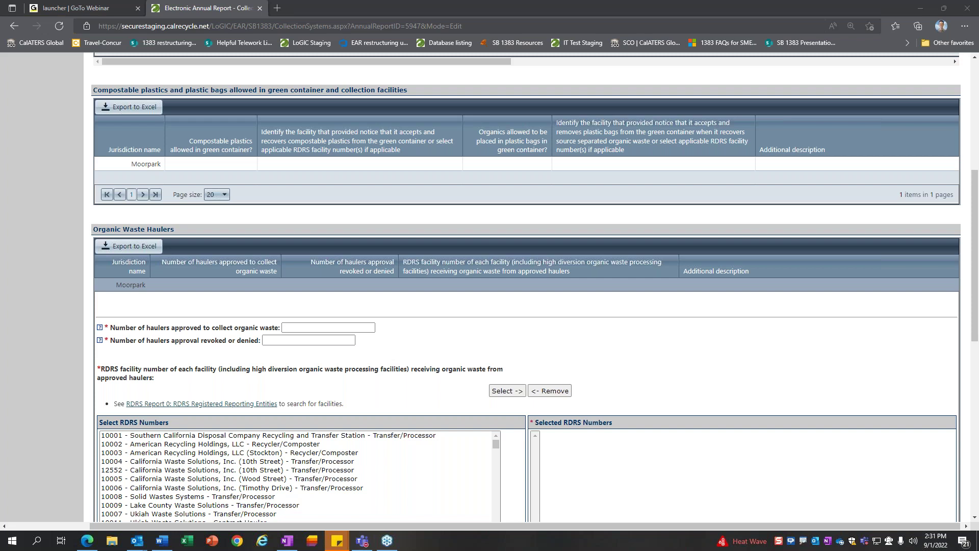
Leave Collection Systems without saving and open Moorpark's SLCP, MCR, MORe, and SRRE/HHWE Education and Outreach row for editing
{"action": "scroll", "coordinate": [472, 302], "scroll_direction": "up", "scroll_amount": 6}
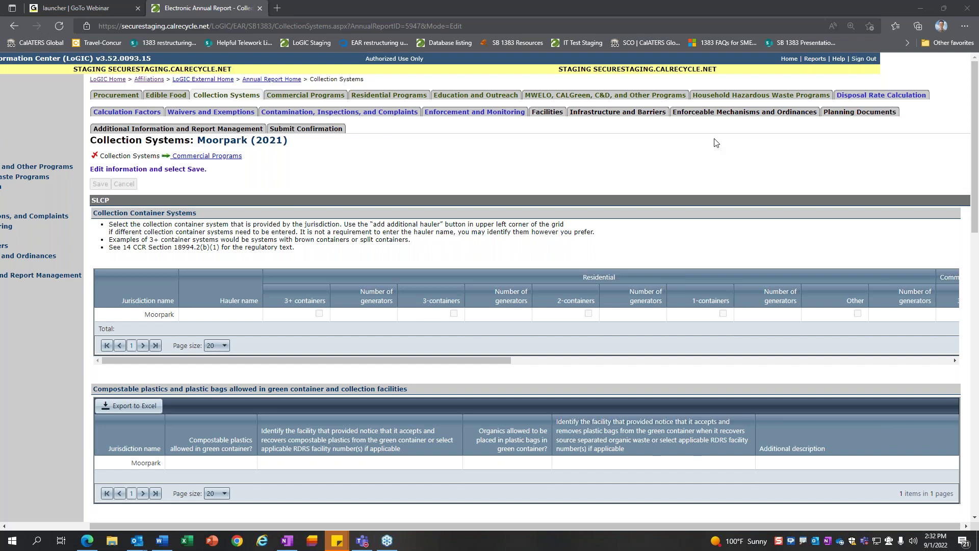
{"action": "left_click", "coordinate": [489, 96]}
{"action": "left_click", "coordinate": [539, 92]}
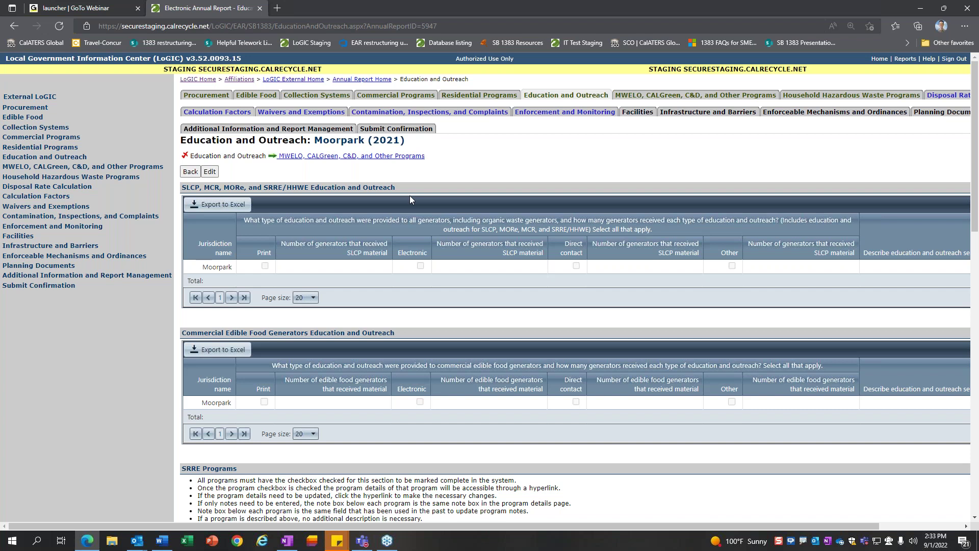
{"action": "left_click", "coordinate": [211, 174]}
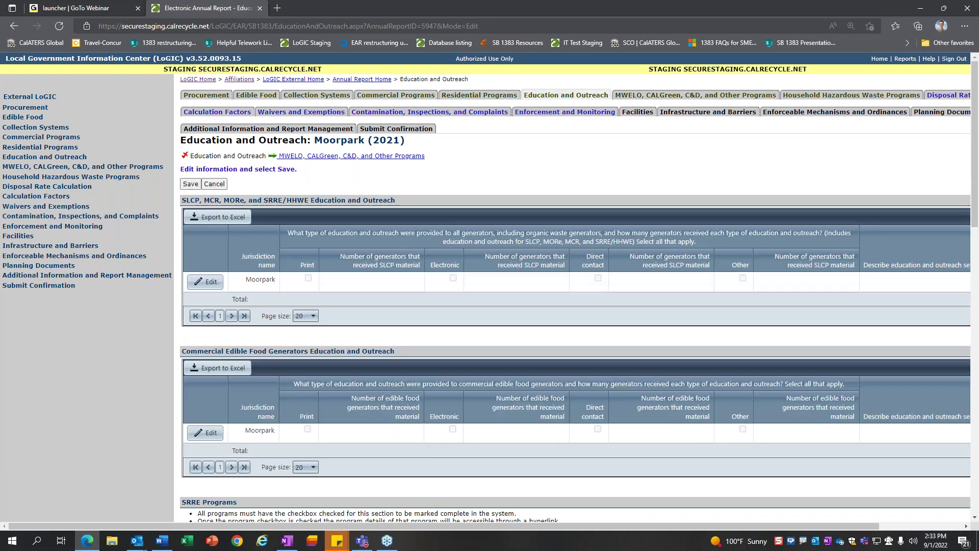
{"action": "left_click", "coordinate": [209, 281]}
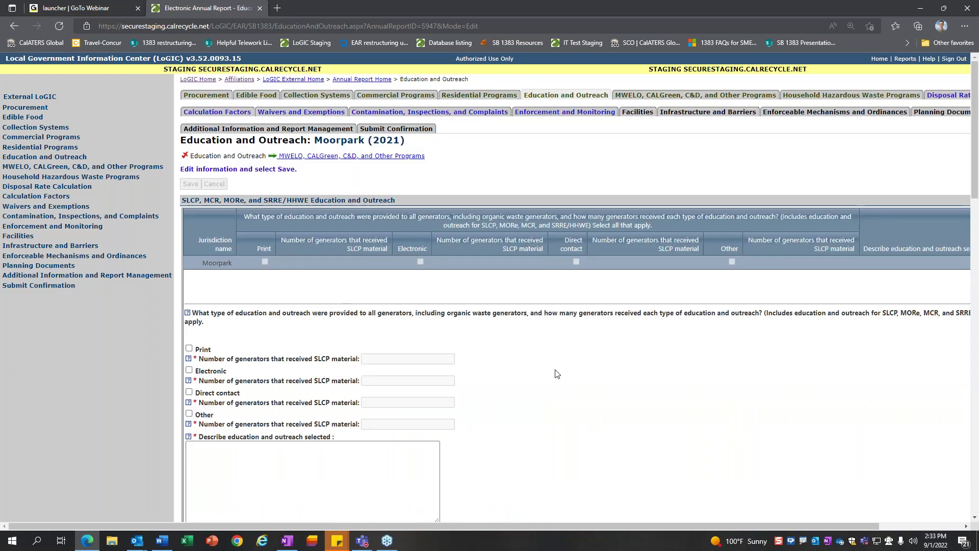
{"action": "scroll", "coordinate": [556, 373], "scroll_direction": "down", "scroll_amount": 1}
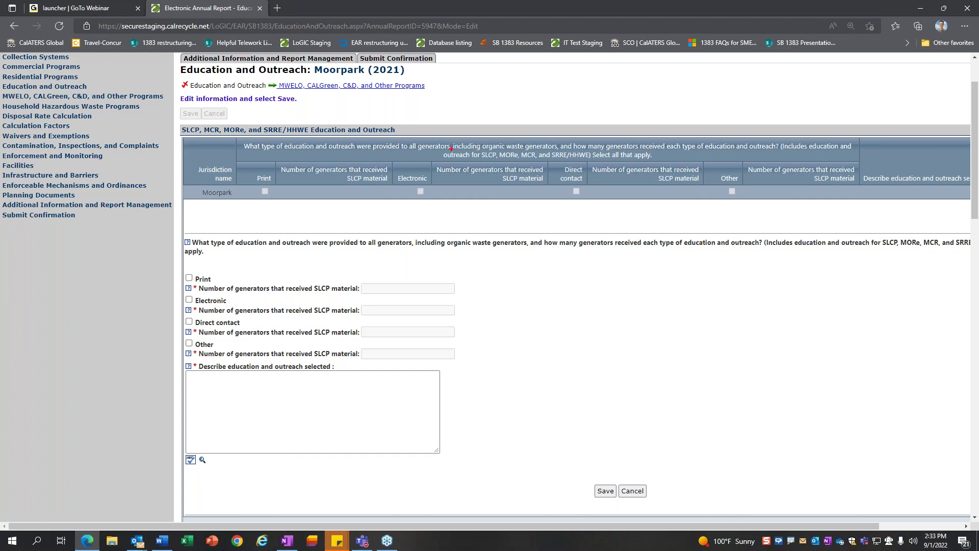
Outline the SLCP, MCR, MORe, and SRRE/HHWE heading and the Print number-of-generators field, then clear both outlines
{"action": "left_click_drag", "start_coordinate": [172, 121], "coordinate": [419, 137]}
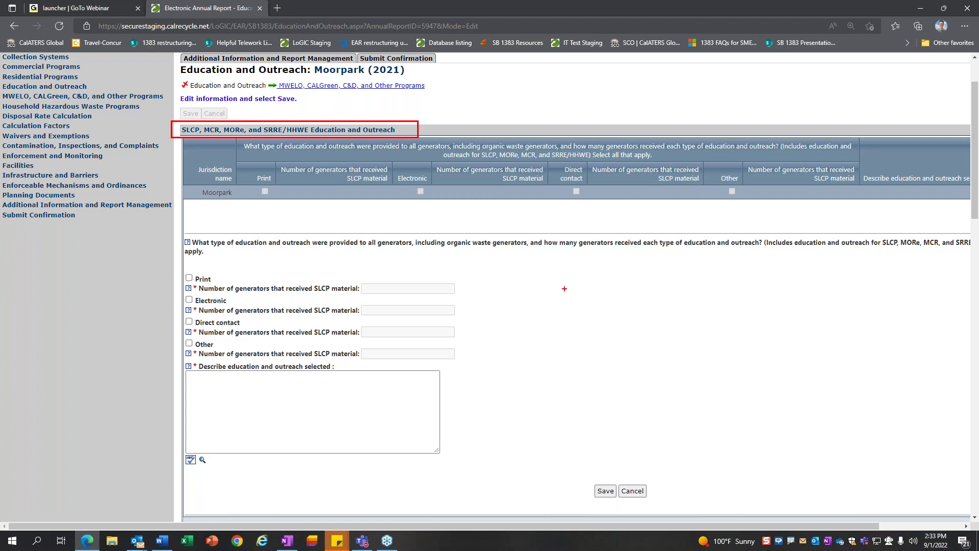
{"action": "left_click_drag", "start_coordinate": [355, 280], "coordinate": [477, 301]}
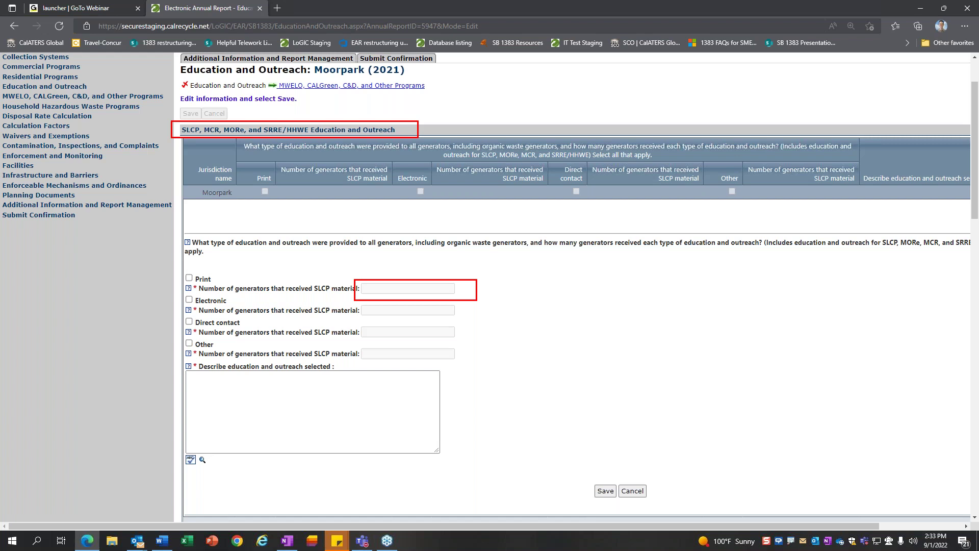
{"action": "key", "text": "Escape"}
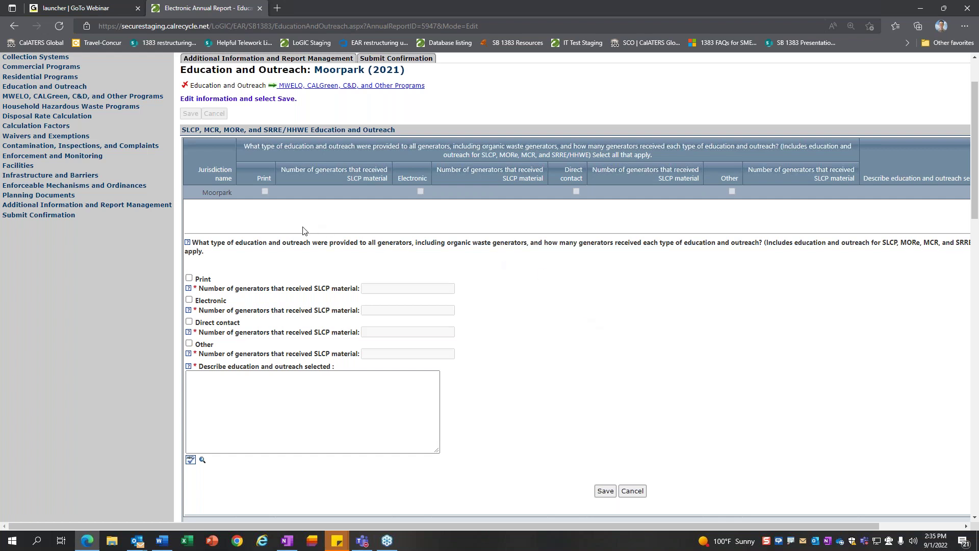
Leave Education and Outreach without saving, return to the affiliations list, and show all jurisdictions
{"action": "scroll", "coordinate": [303, 231], "scroll_direction": "up", "scroll_amount": 2}
{"action": "left_click", "coordinate": [524, 111]}
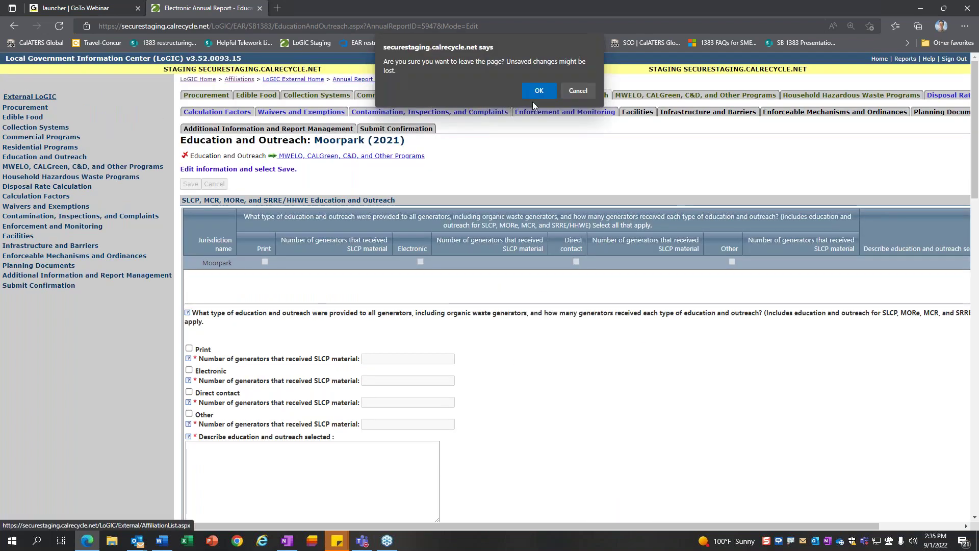
{"action": "left_click", "coordinate": [551, 91]}
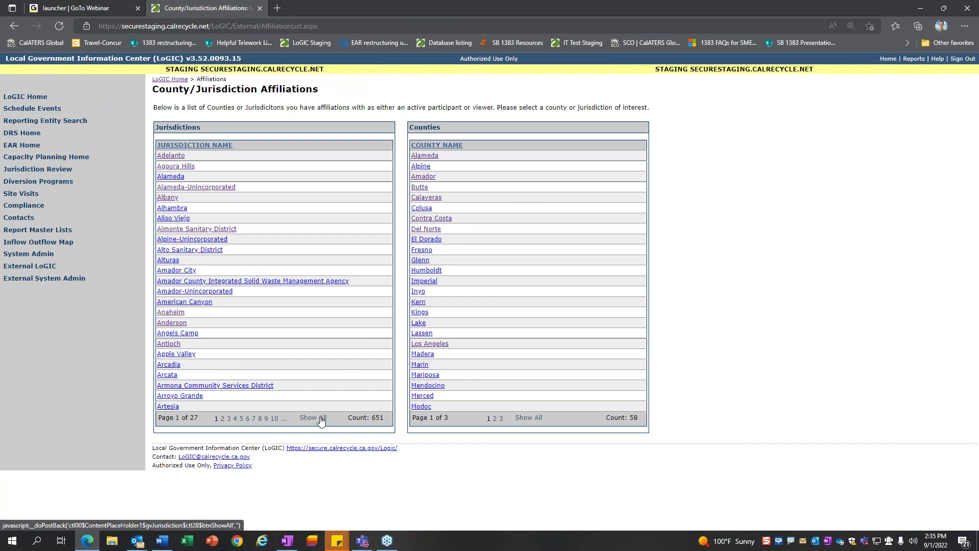
{"action": "left_click", "coordinate": [321, 419]}
Open Plumas-Unincorporated's 2021 Electronic Annual Report from the jurisdiction list
{"action": "scroll", "coordinate": [328, 389], "scroll_direction": "down", "scroll_amount": 10}
{"action": "scroll", "coordinate": [328, 388], "scroll_direction": "down", "scroll_amount": 20}
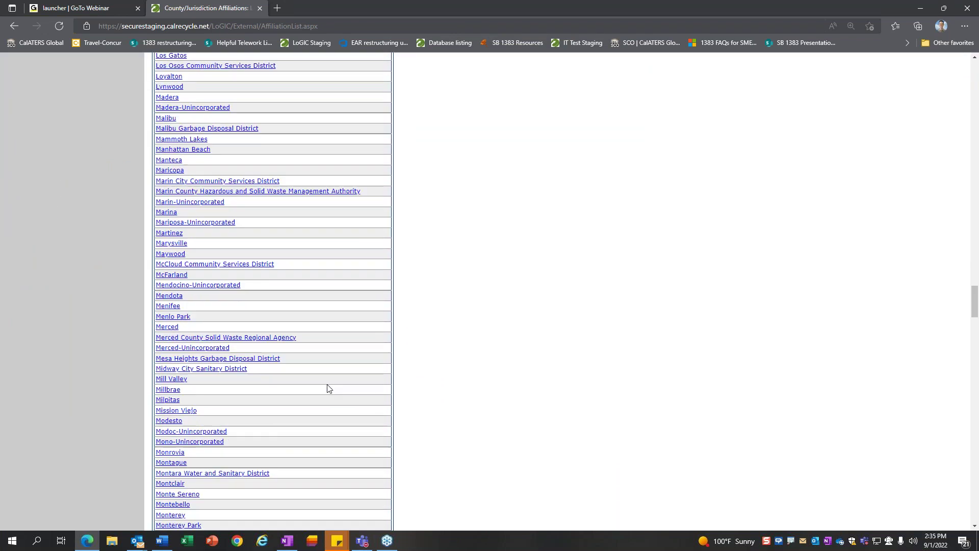
{"action": "scroll", "coordinate": [328, 388], "scroll_direction": "down", "scroll_amount": 10}
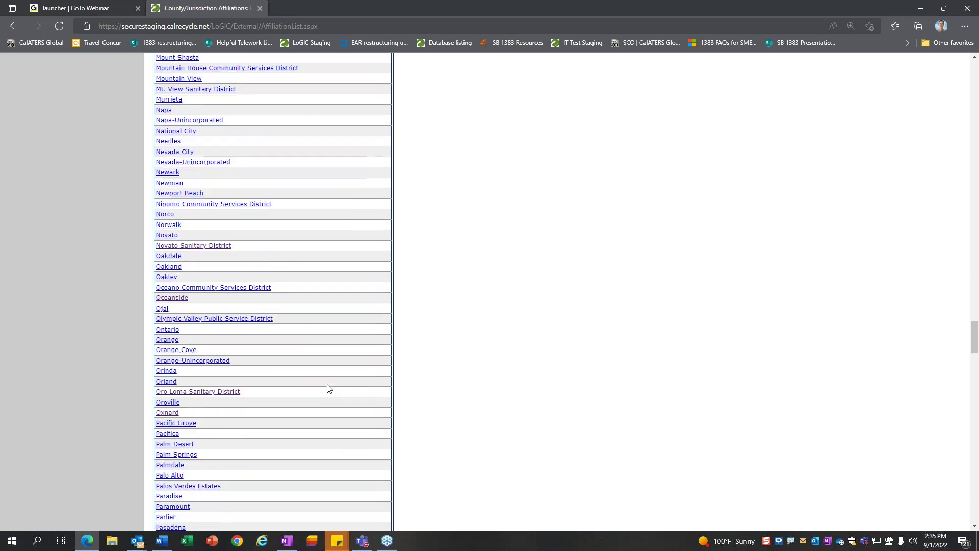
{"action": "scroll", "coordinate": [328, 389], "scroll_direction": "down", "scroll_amount": 3}
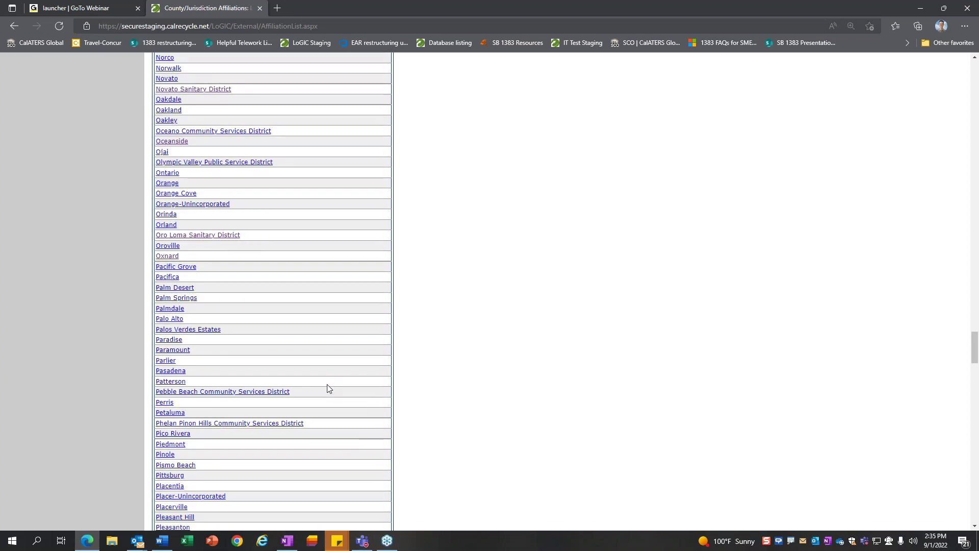
{"action": "scroll", "coordinate": [328, 388], "scroll_direction": "down", "scroll_amount": 2}
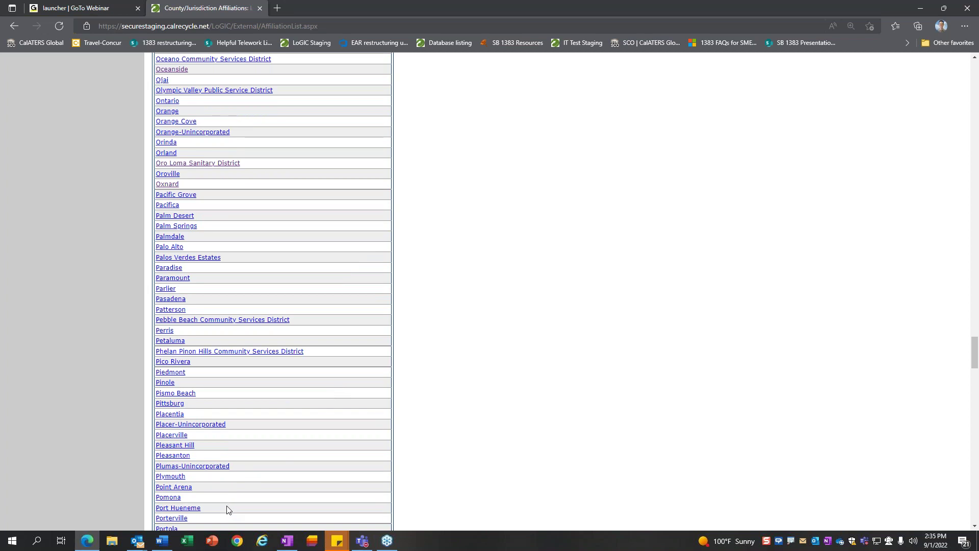
{"action": "scroll", "coordinate": [227, 509], "scroll_direction": "down", "scroll_amount": 1}
{"action": "scroll", "coordinate": [244, 476], "scroll_direction": "down", "scroll_amount": 1}
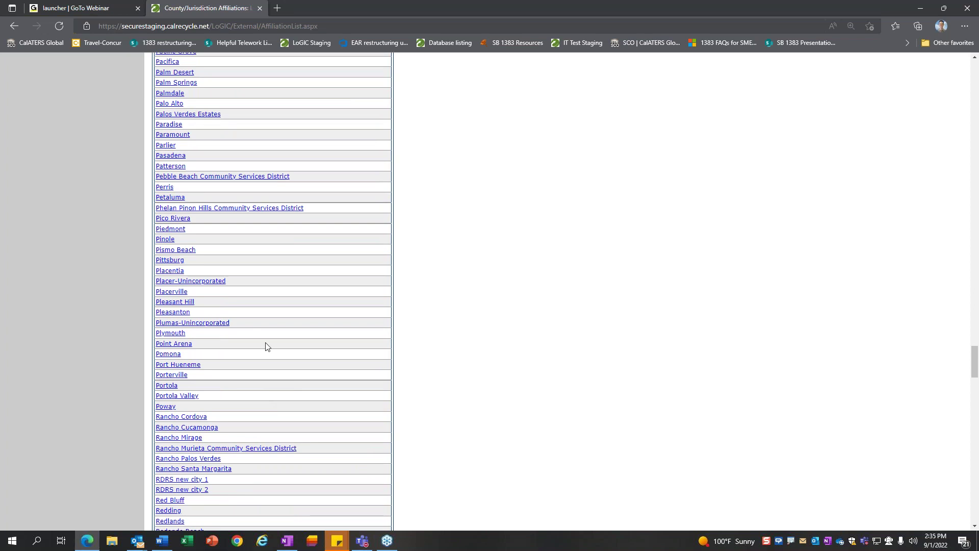
{"action": "left_click", "coordinate": [197, 324]}
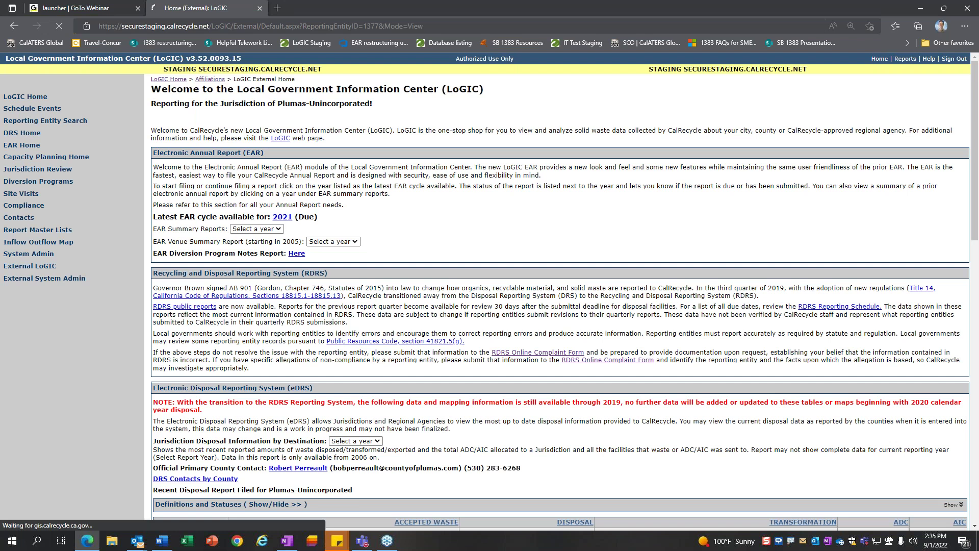
{"action": "left_click", "coordinate": [286, 217]}
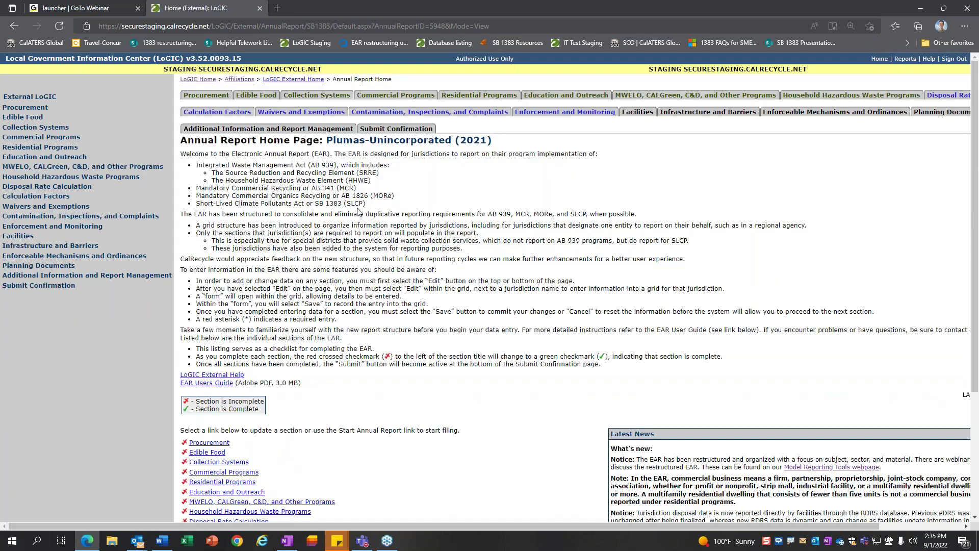
Open Plumas-Unincorporated's Disposal Rate Calculation section and view the help note for Disaster Waste (tons)
{"action": "left_click", "coordinate": [945, 99]}
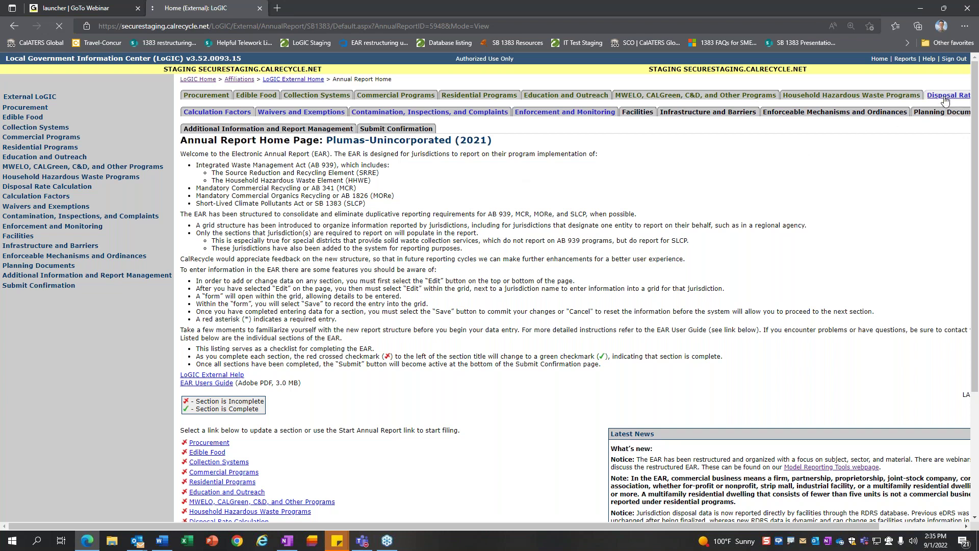
{"action": "scroll", "coordinate": [842, 239], "scroll_direction": "down", "scroll_amount": 10}
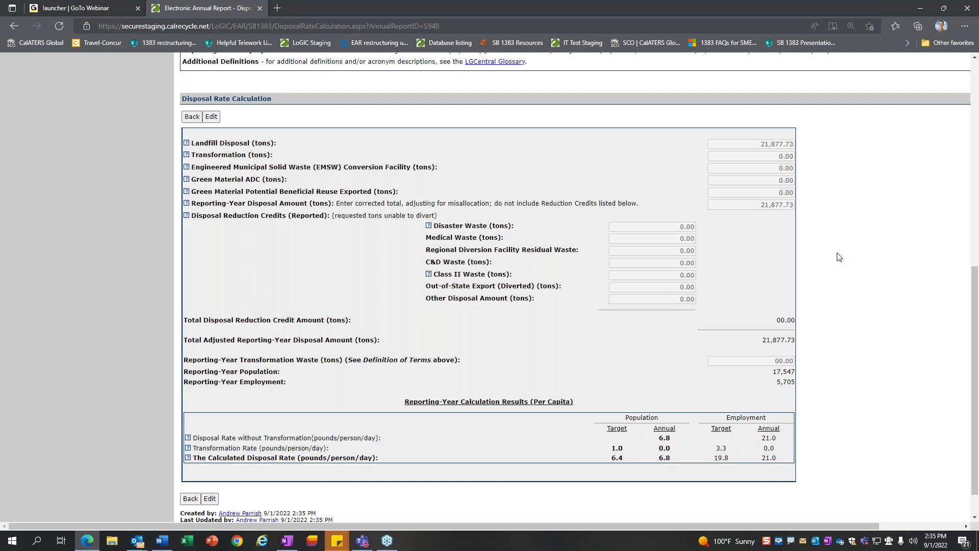
{"action": "left_click", "coordinate": [429, 226]}
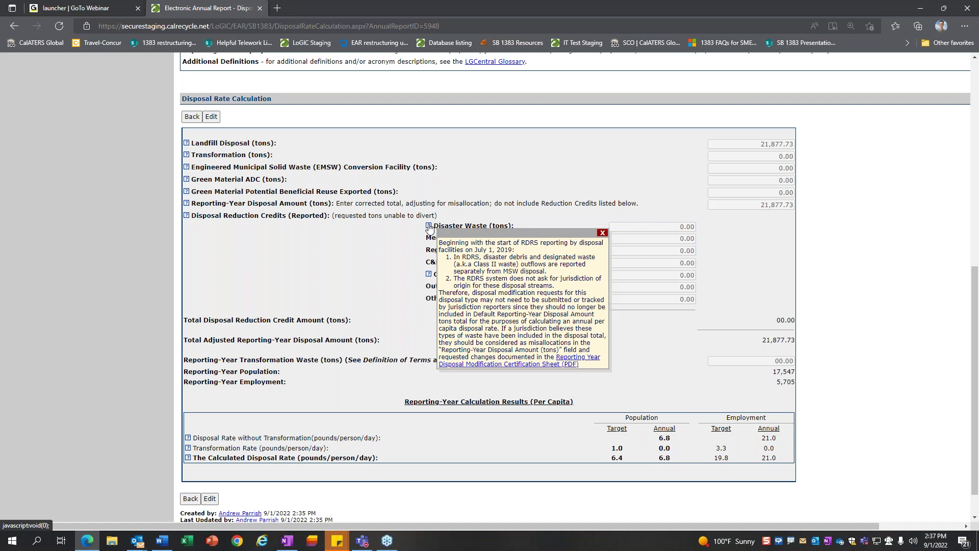
In Collection Systems, edit Plumas-Unincorporated's Collection Container Systems row to select the rural exemption and save the row
{"action": "scroll", "coordinate": [429, 228], "scroll_direction": "up", "scroll_amount": 10}
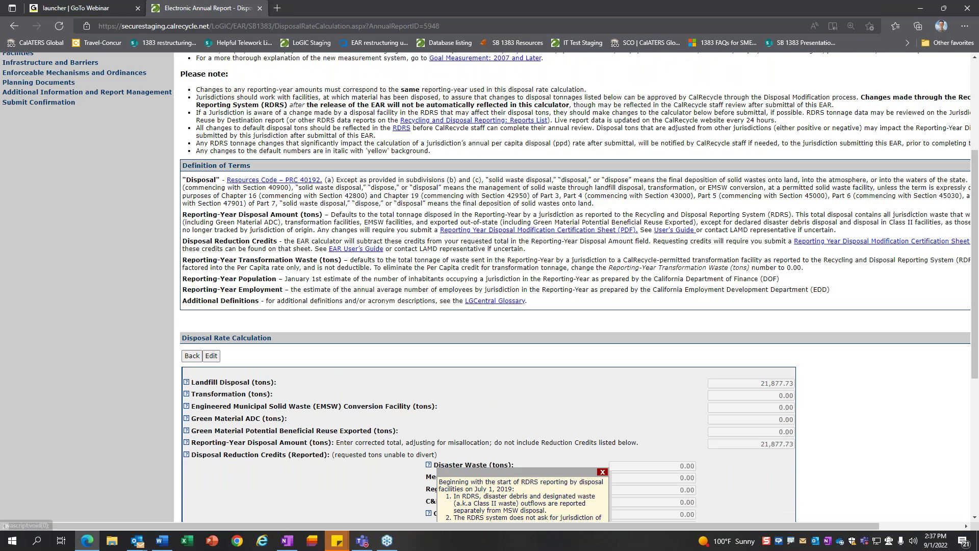
{"action": "left_click", "coordinate": [329, 97]}
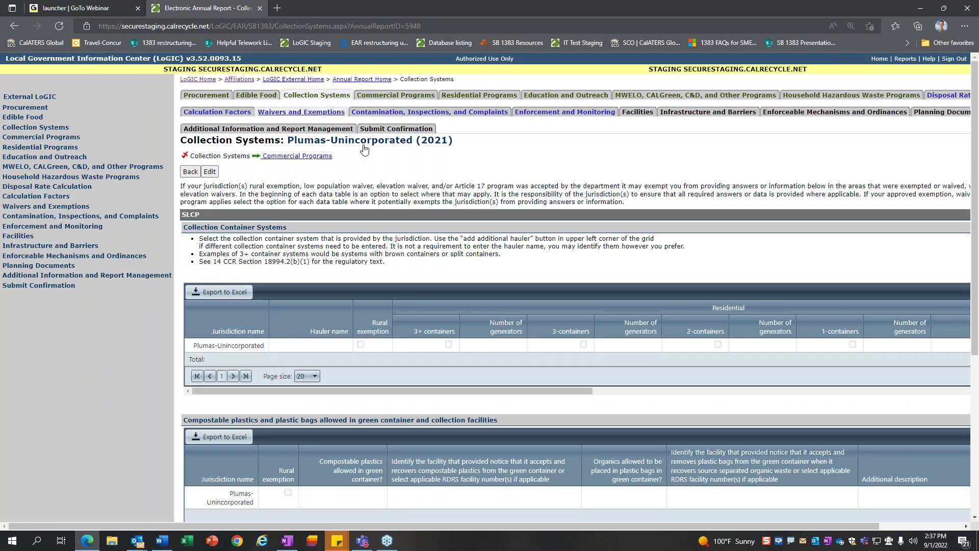
{"action": "left_click", "coordinate": [210, 171]}
{"action": "left_click", "coordinate": [212, 361]}
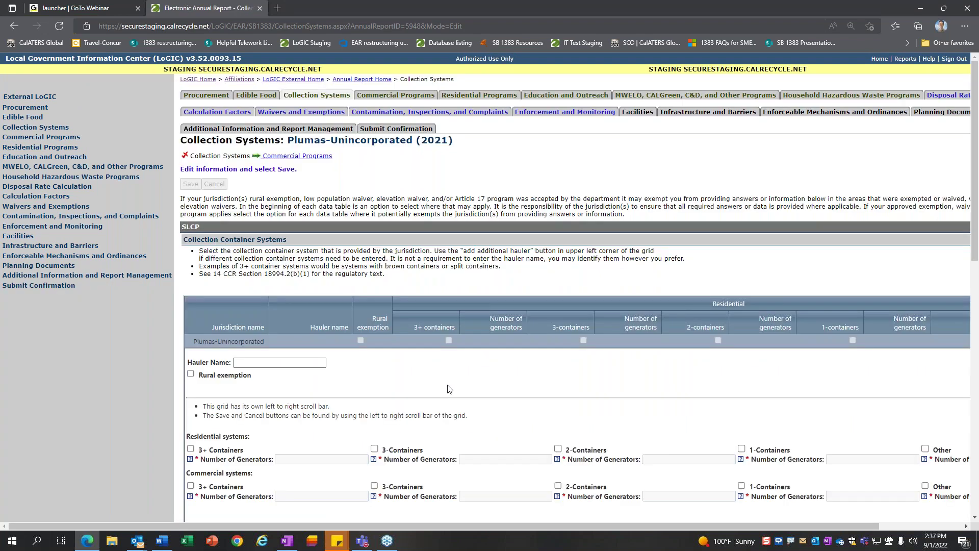
{"action": "scroll", "coordinate": [449, 389], "scroll_direction": "down", "scroll_amount": 1}
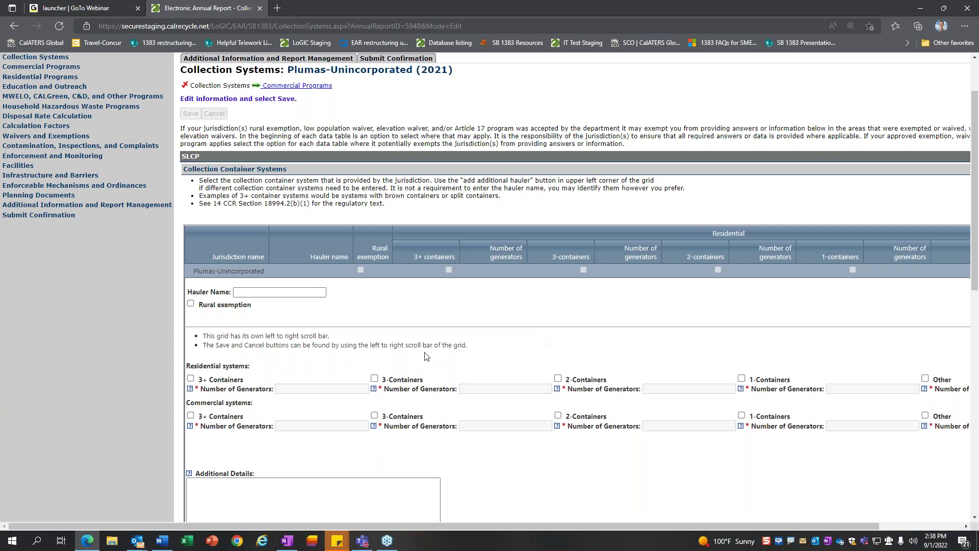
{"action": "left_click", "coordinate": [191, 304]}
{"action": "scroll", "coordinate": [451, 340], "scroll_direction": "down", "scroll_amount": 2}
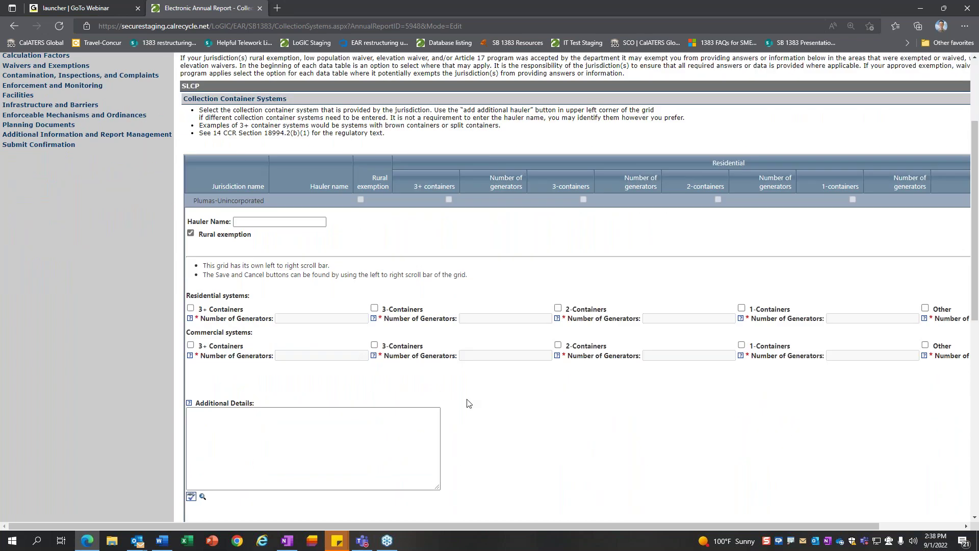
{"action": "scroll", "coordinate": [496, 404], "scroll_direction": "down", "scroll_amount": 2}
{"action": "scroll", "coordinate": [514, 461], "scroll_direction": "down", "scroll_amount": 2}
{"action": "left_click_drag", "start_coordinate": [516, 452], "coordinate": [690, 452]}
{"action": "left_click", "coordinate": [713, 369]}
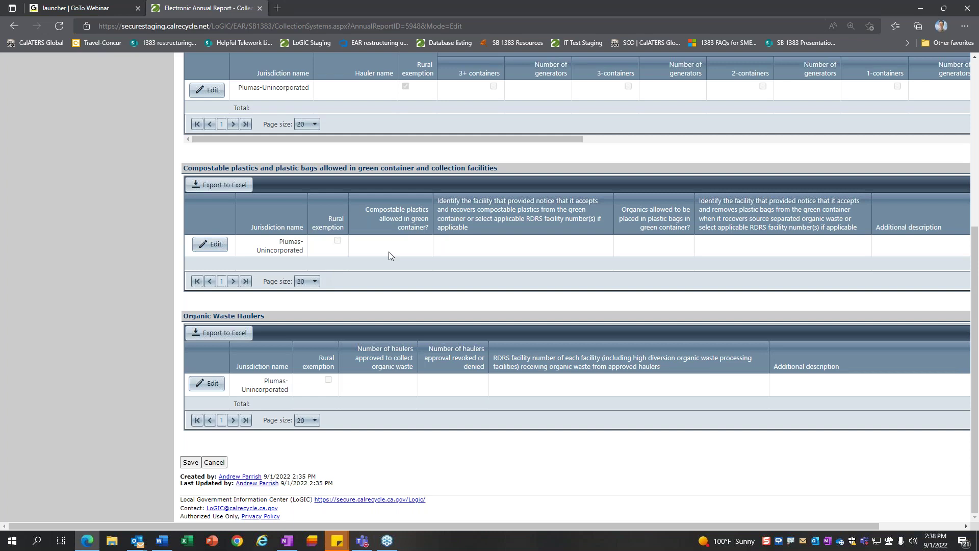
Select the rural exemption for Plumas-Unincorporated in the compostable plastics and plastic bags grid and save the row
{"action": "scroll", "coordinate": [389, 252], "scroll_direction": "up", "scroll_amount": 3}
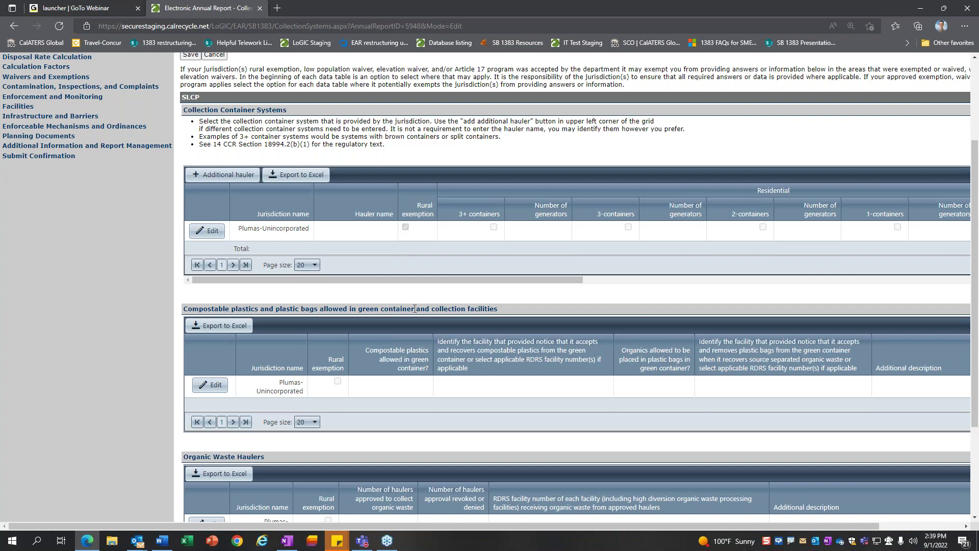
{"action": "left_click", "coordinate": [210, 385]}
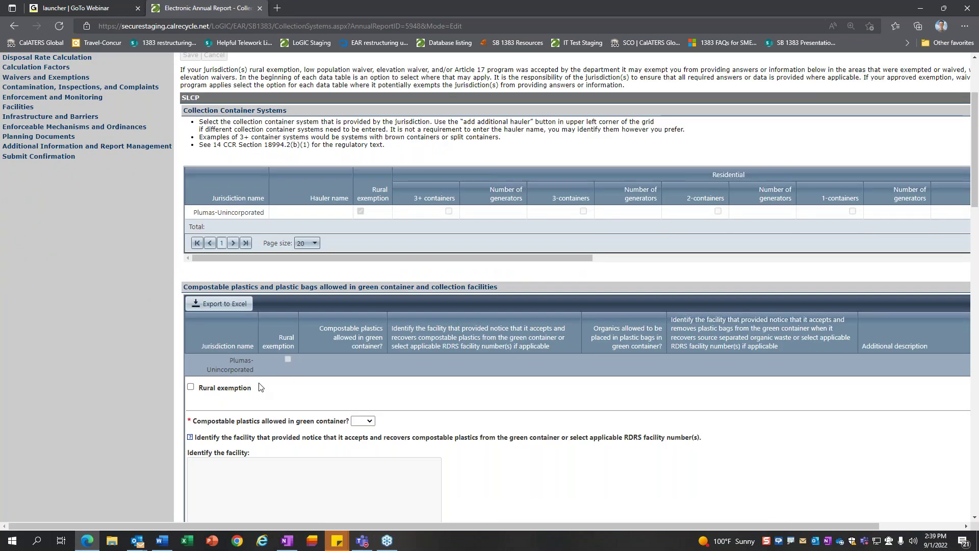
{"action": "left_click", "coordinate": [191, 387]}
{"action": "scroll", "coordinate": [387, 380], "scroll_direction": "down", "scroll_amount": 15}
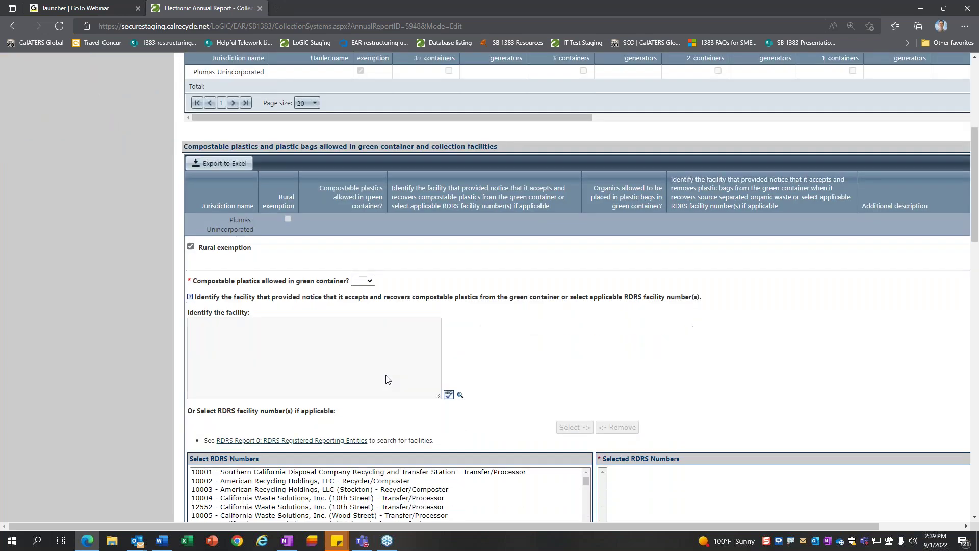
{"action": "scroll", "coordinate": [603, 357], "scroll_direction": "down", "scroll_amount": 6}
{"action": "left_click", "coordinate": [603, 422]}
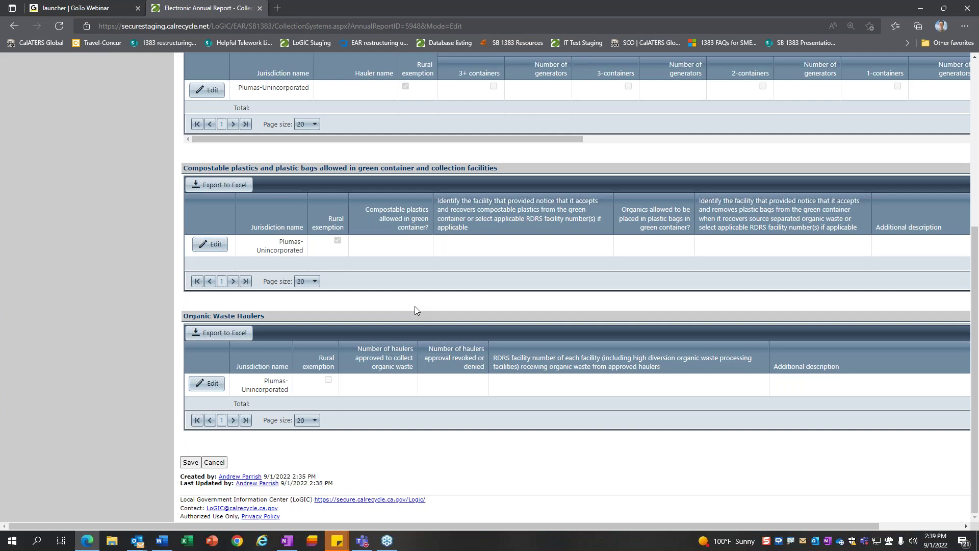
Leave Collection Systems without saving the page and open Plumas-Unincorporated's Procurement section
{"action": "scroll", "coordinate": [415, 306], "scroll_direction": "up", "scroll_amount": 5}
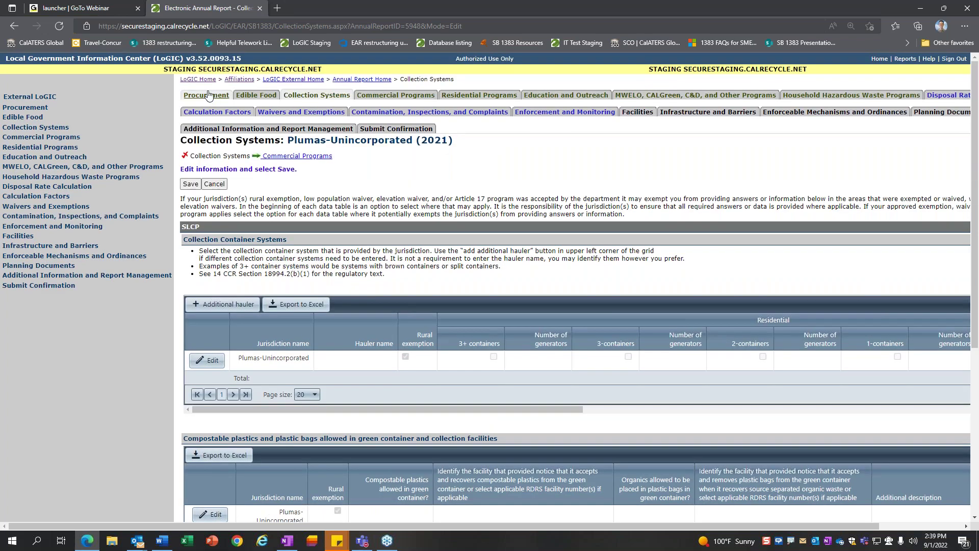
{"action": "left_click", "coordinate": [221, 96]}
{"action": "left_click", "coordinate": [536, 92]}
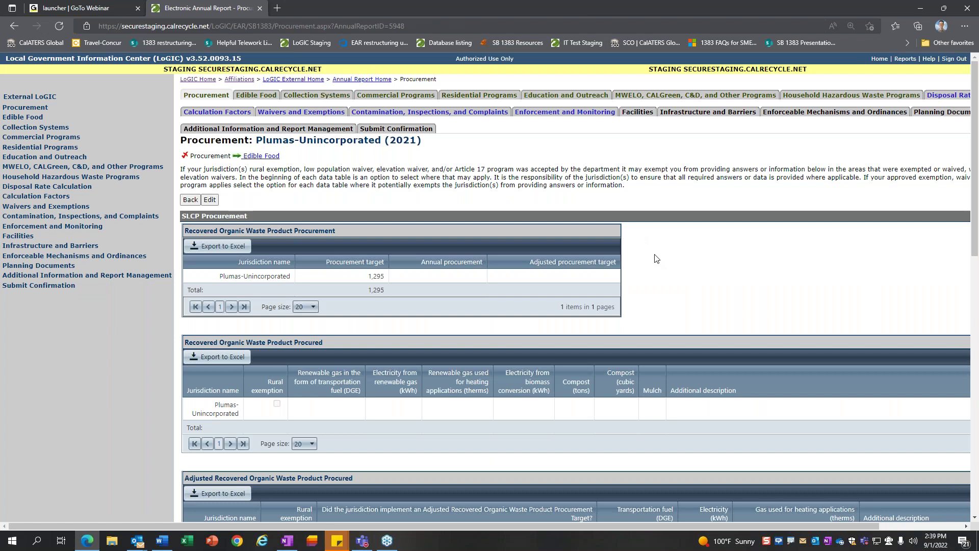
Outline the Recovered Organic Waste Product Procured grid and the Recycled Product Procurement list with red rectangles
{"action": "scroll", "coordinate": [656, 259], "scroll_direction": "down", "scroll_amount": 3}
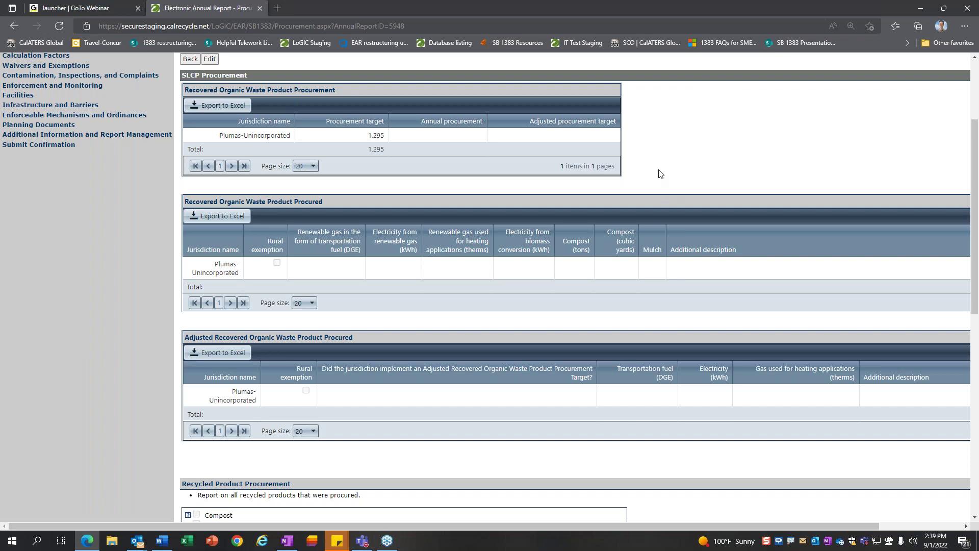
{"action": "mouse_move", "coordinate": [162, 183]}
{"action": "left_mouse_down"}
{"action": "mouse_move", "coordinate": [361, 328]}
{"action": "mouse_move", "coordinate": [968, 319]}
{"action": "left_mouse_up"}
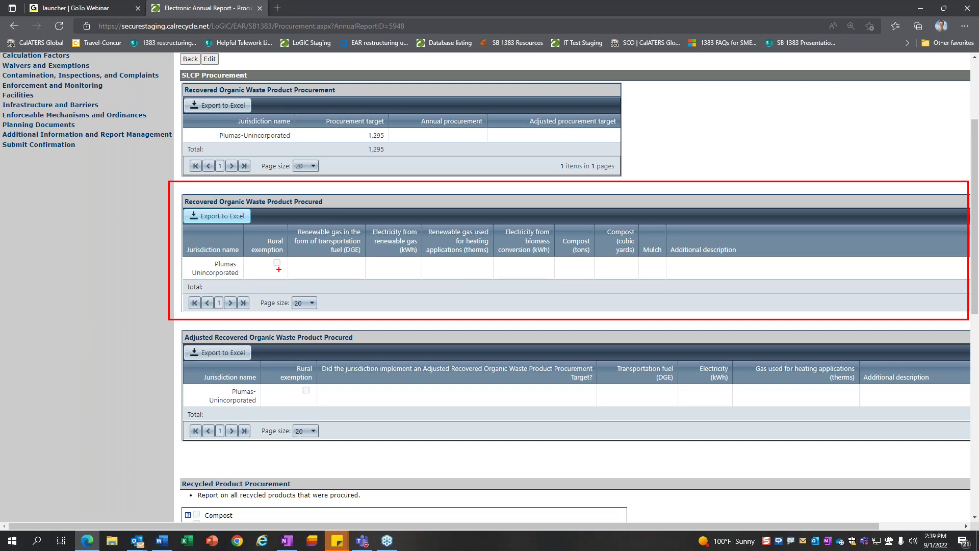
{"action": "scroll", "coordinate": [575, 285], "scroll_direction": "down", "scroll_amount": 5}
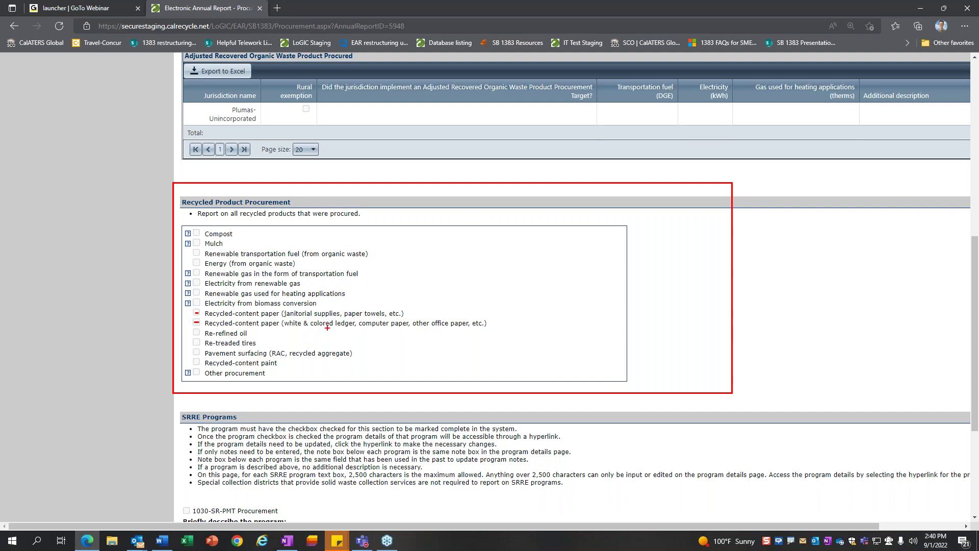
View the help notes for Electricity from biomass conversion and Renewable gas used for heating applications, then close them
{"action": "left_click", "coordinate": [188, 304]}
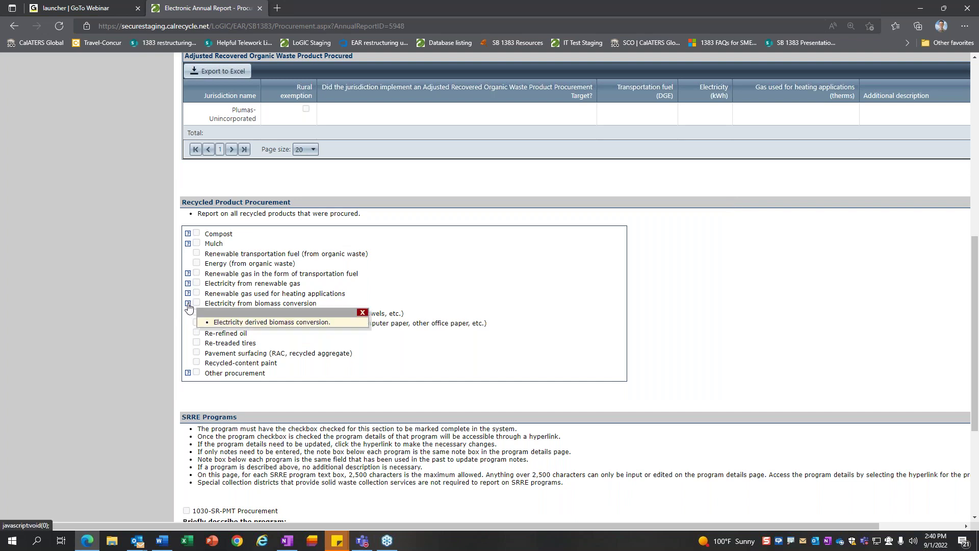
{"action": "left_click", "coordinate": [188, 293]}
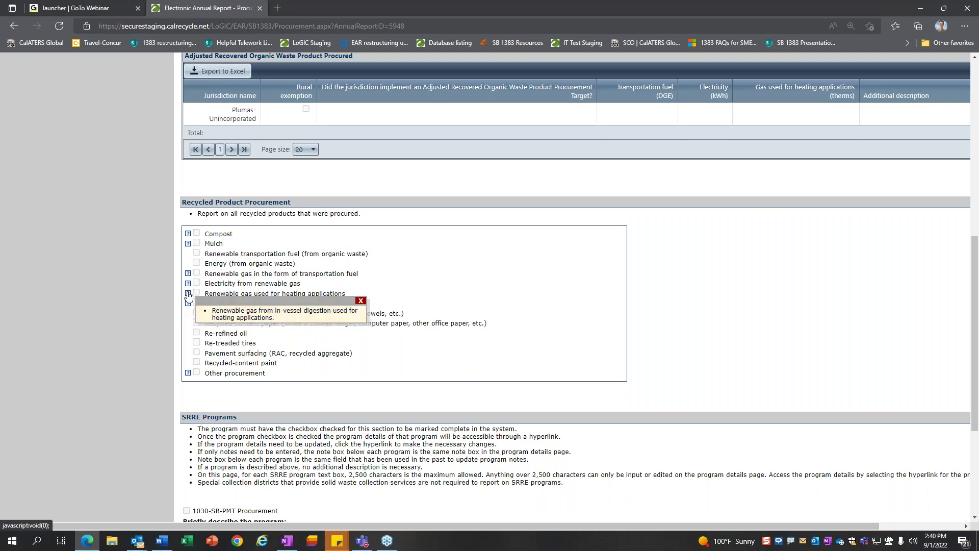
{"action": "left_click", "coordinate": [360, 301]}
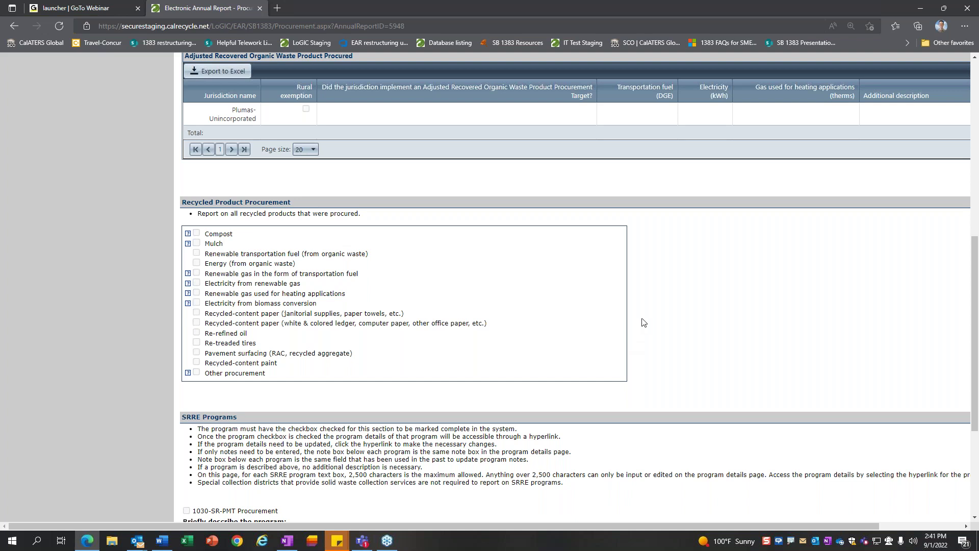
In Education and Outreach, open Plumas-Unincorporated's SLCP, MCR, MORe, and SRRE/HHWE row for editing, review its form, and close it without changes
{"action": "scroll", "coordinate": [642, 322], "scroll_direction": "up", "scroll_amount": 8}
{"action": "left_click", "coordinate": [574, 97]}
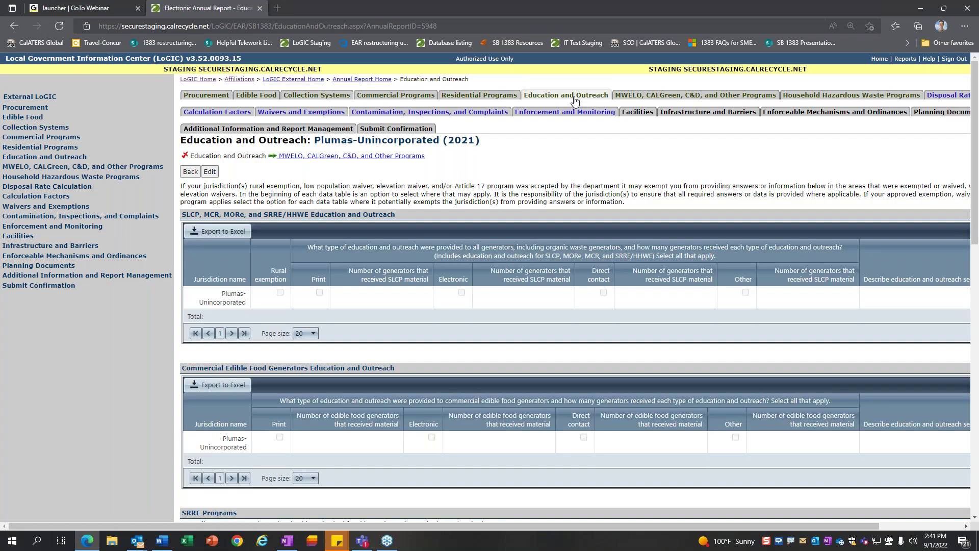
{"action": "left_click", "coordinate": [210, 171]}
{"action": "left_click", "coordinate": [205, 309]}
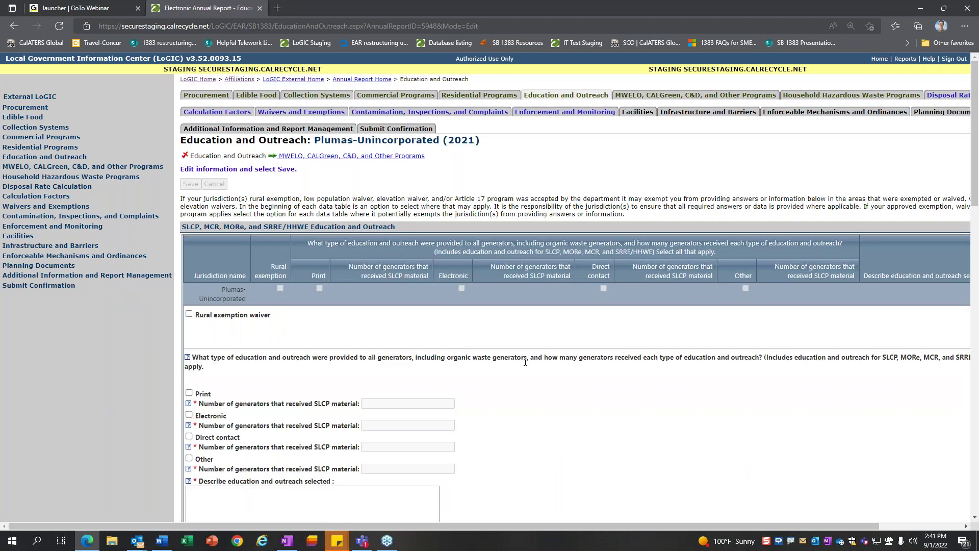
{"action": "scroll", "coordinate": [616, 386], "scroll_direction": "down", "scroll_amount": 1}
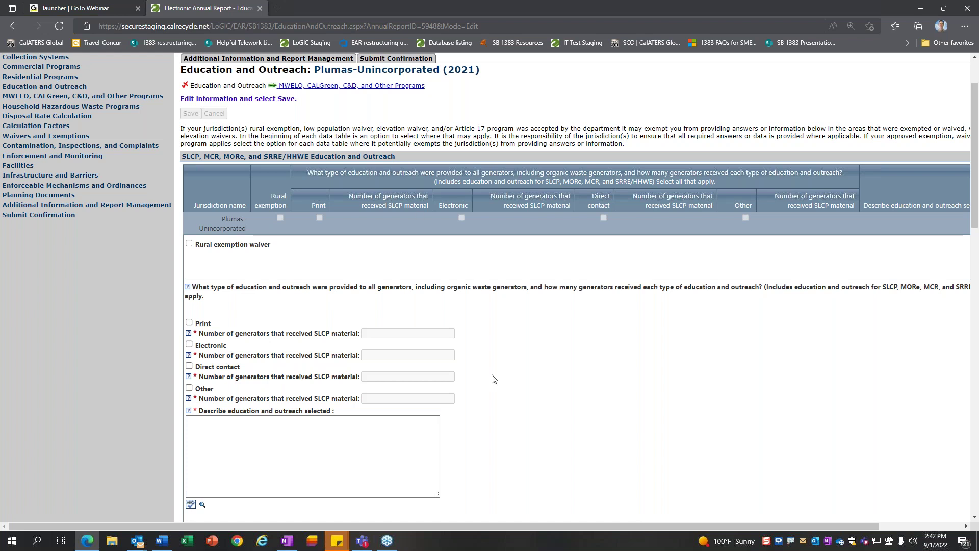
{"action": "scroll", "coordinate": [505, 380], "scroll_direction": "down", "scroll_amount": 1}
{"action": "scroll", "coordinate": [633, 326], "scroll_direction": "down", "scroll_amount": 4}
{"action": "scroll", "coordinate": [454, 332], "scroll_direction": "down", "scroll_amount": 6}
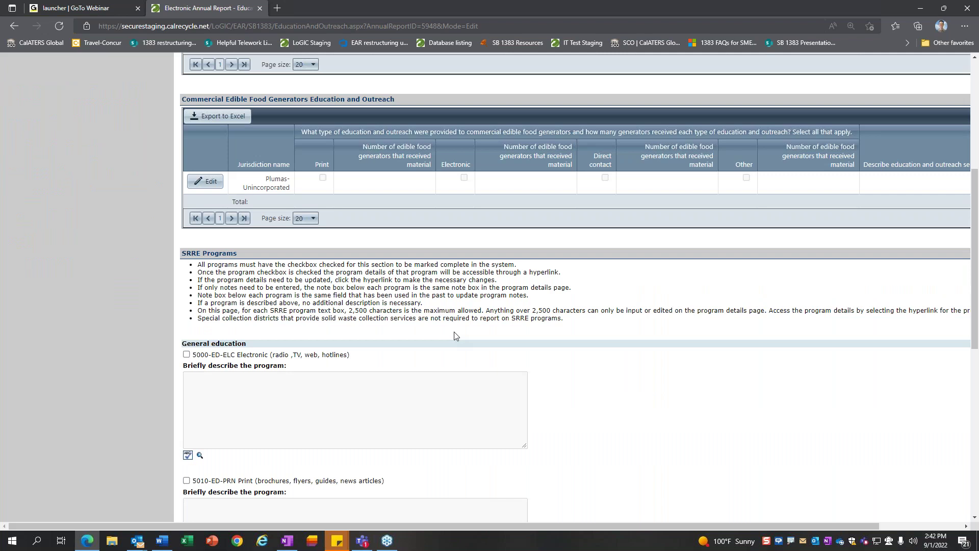
Open Plumas-Unincorporated's Commercial Edible Food Generators Education and Outreach form, review its fields, and cancel it
{"action": "scroll", "coordinate": [446, 329], "scroll_direction": "up", "scroll_amount": 8}
{"action": "left_click", "coordinate": [205, 324]}
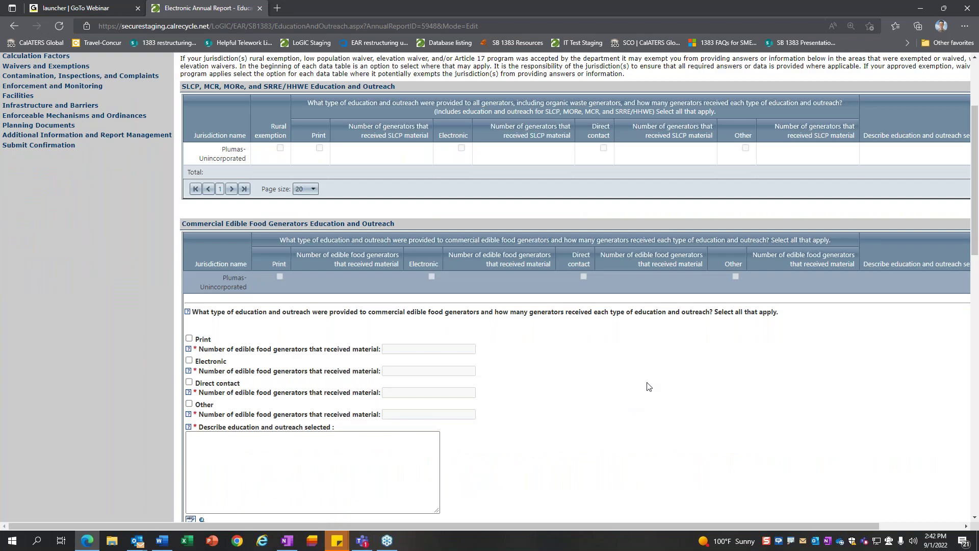
{"action": "scroll", "coordinate": [649, 386], "scroll_direction": "down", "scroll_amount": 1}
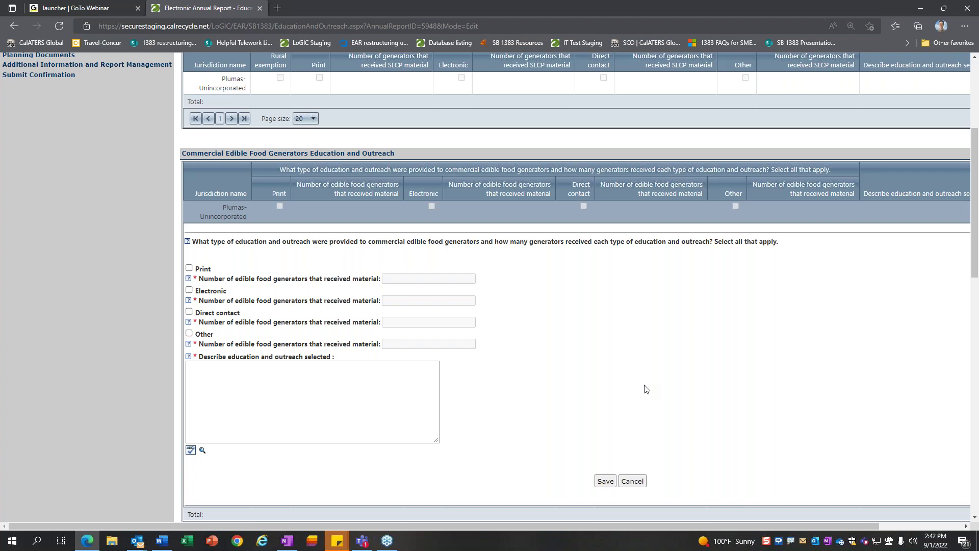
{"action": "left_click", "coordinate": [639, 479]}
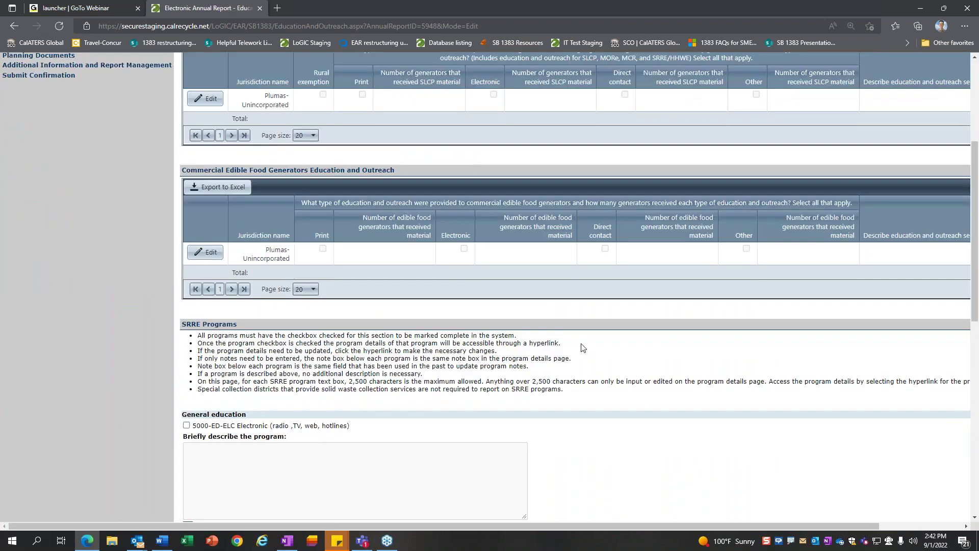
Outline both education and outreach grids, circle the Rural exemption column in the SLCP grid, and clear the markings
{"action": "scroll", "coordinate": [582, 346], "scroll_direction": "up", "scroll_amount": 2}
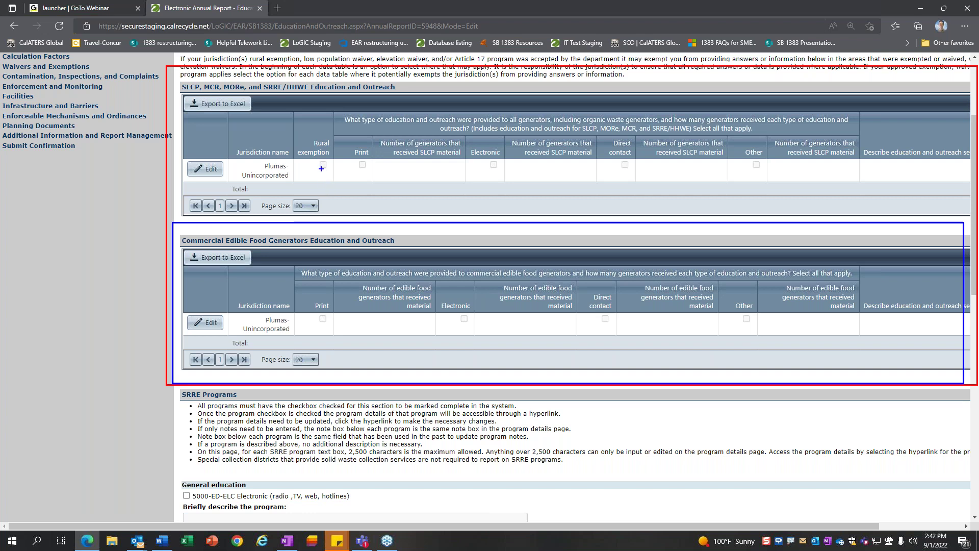
{"action": "mouse_move", "coordinate": [332, 141]}
{"action": "left_mouse_down"}
{"action": "mouse_move", "coordinate": [290, 171]}
{"action": "mouse_move", "coordinate": [314, 120]}
{"action": "left_mouse_up"}
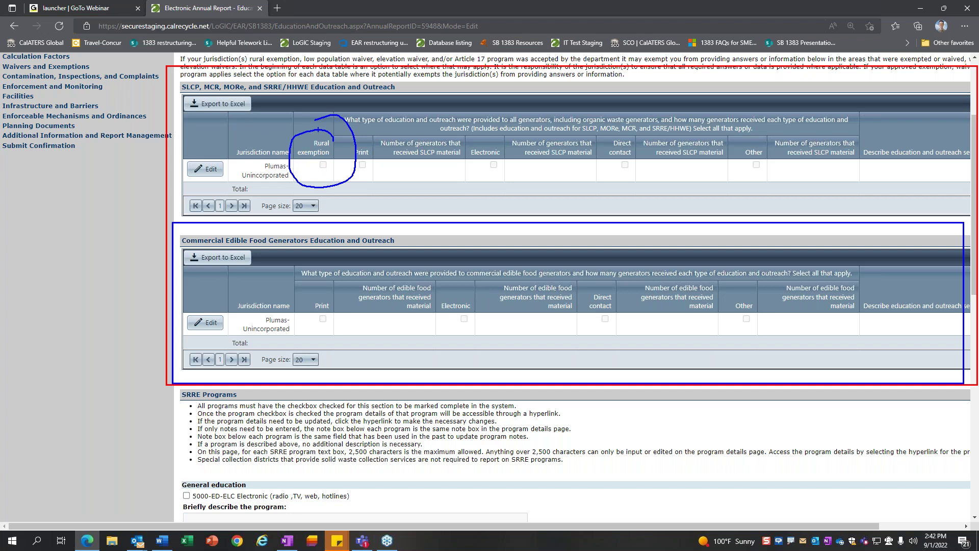
{"action": "key", "text": "Escape"}
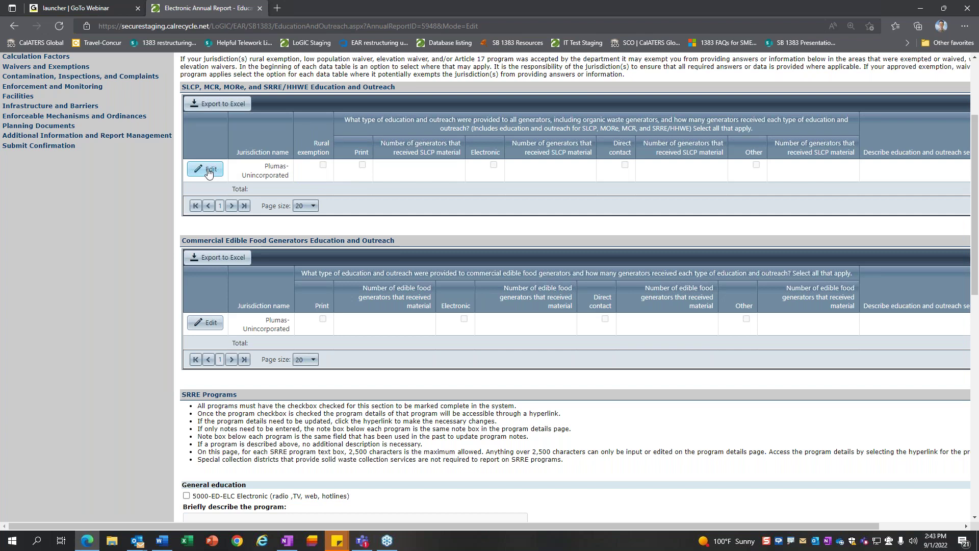
{"action": "key", "text": "ctrl+2"}
{"action": "left_click_drag", "start_coordinate": [596, 128], "coordinate": [575, 129]}
Reopen the Commercial Edible Food Generators row to check its form for a rural exemption option, then cancel the edit
{"action": "left_click", "coordinate": [209, 324]}
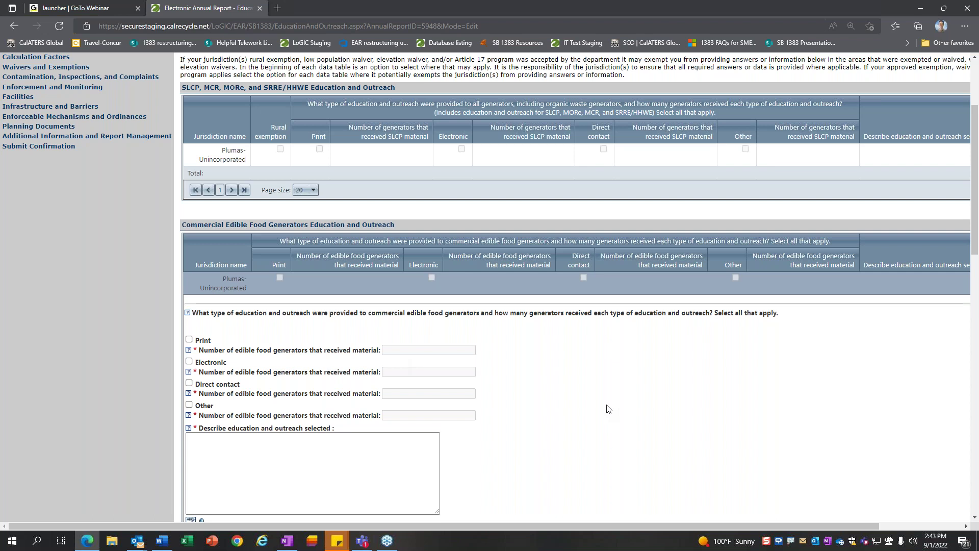
{"action": "scroll", "coordinate": [607, 408], "scroll_direction": "down", "scroll_amount": 2}
{"action": "left_click", "coordinate": [631, 482]}
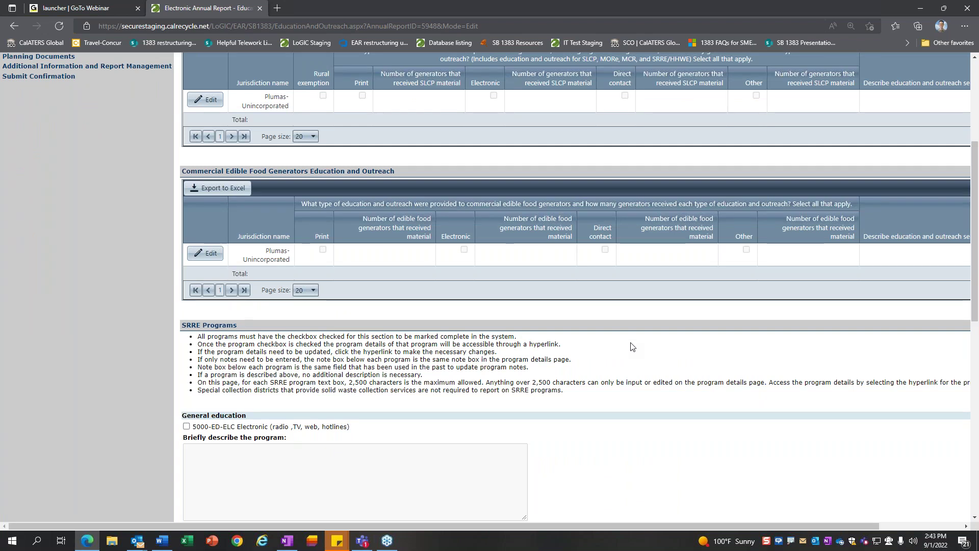
Leave the Education and Outreach section without saving and open Plumas-Unincorporated's Facilities section
{"action": "scroll", "coordinate": [631, 347], "scroll_direction": "up", "scroll_amount": 4}
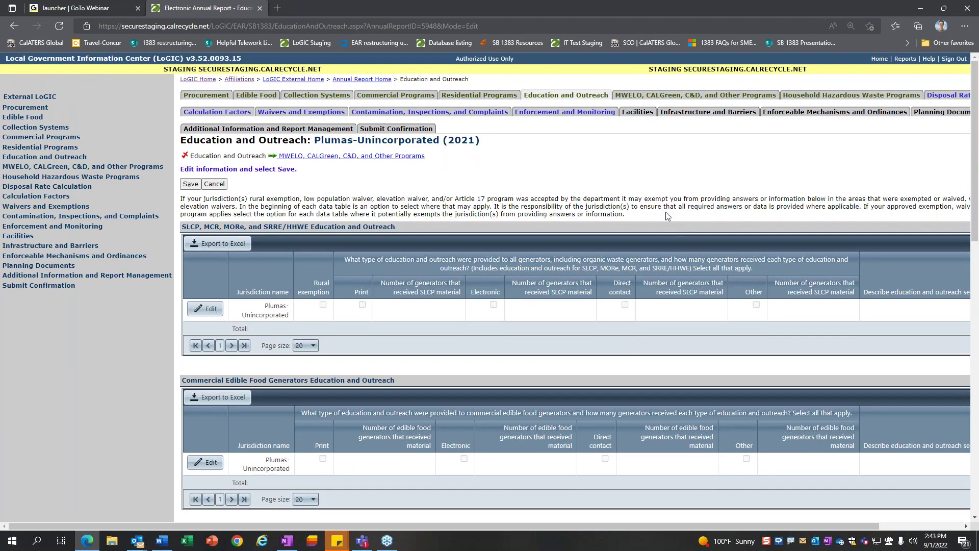
{"action": "left_click", "coordinate": [637, 112]}
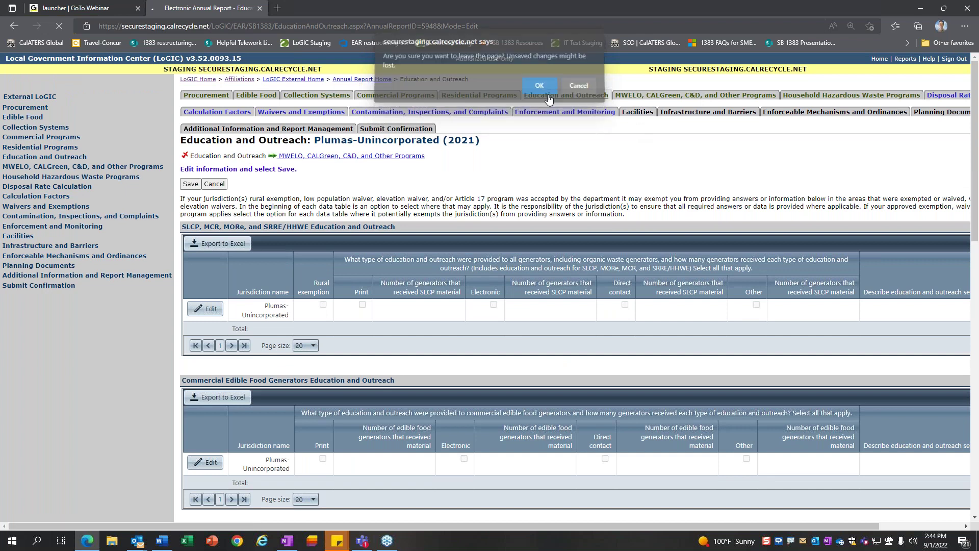
{"action": "left_click", "coordinate": [541, 84]}
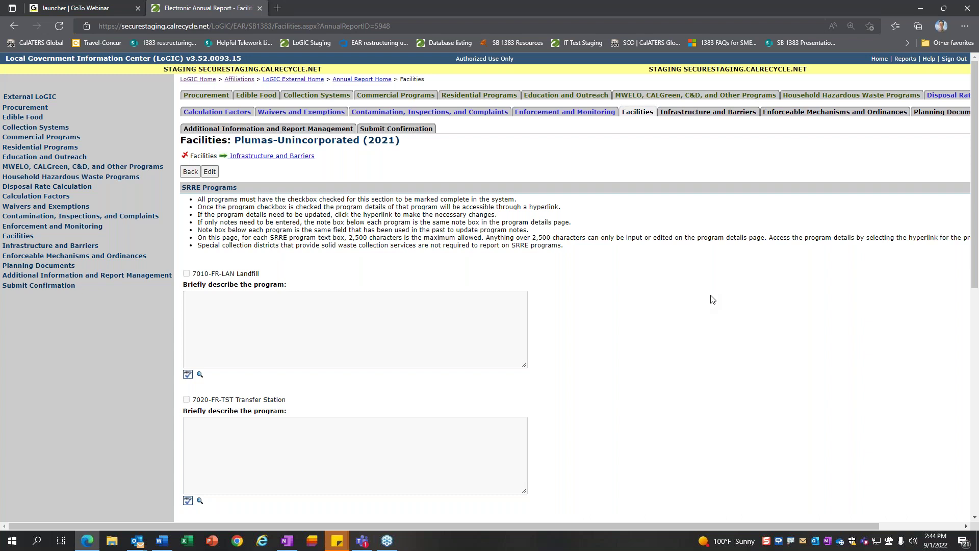
Check 7010-FR-LAN Landfill in Facilities, review and mark up its Diversion Program Detail page, cancel its edit, and return to Facilities
{"action": "left_click", "coordinate": [209, 172]}
{"action": "left_click", "coordinate": [186, 286]}
{"action": "left_click", "coordinate": [220, 286]}
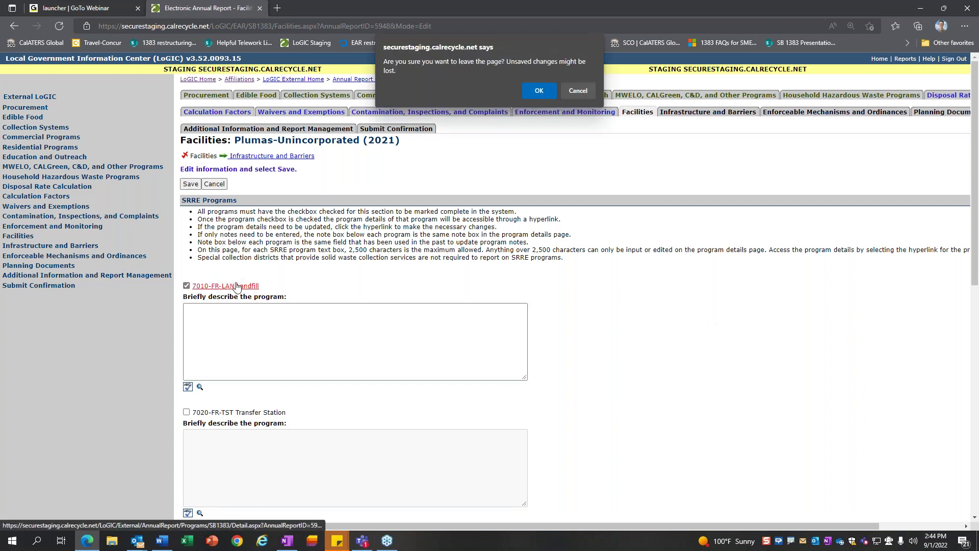
{"action": "left_click", "coordinate": [525, 93]}
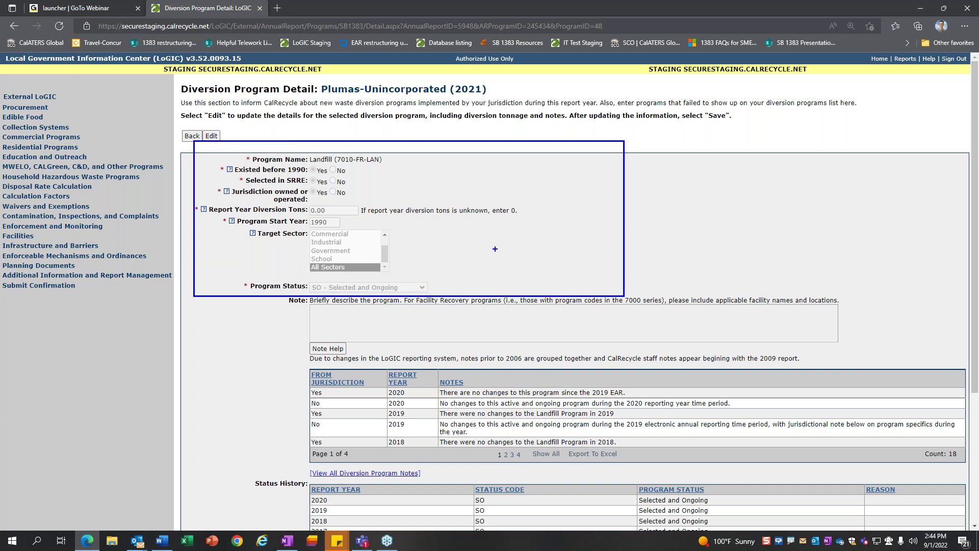
{"action": "left_click_drag", "start_coordinate": [310, 306], "coordinate": [399, 306]}
{"action": "left_click", "coordinate": [211, 136]}
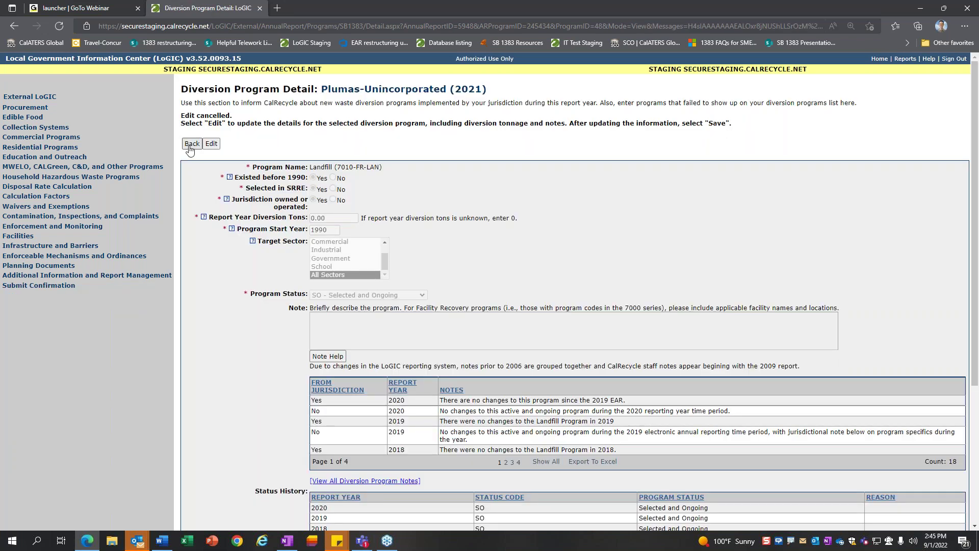
{"action": "left_click", "coordinate": [188, 147]}
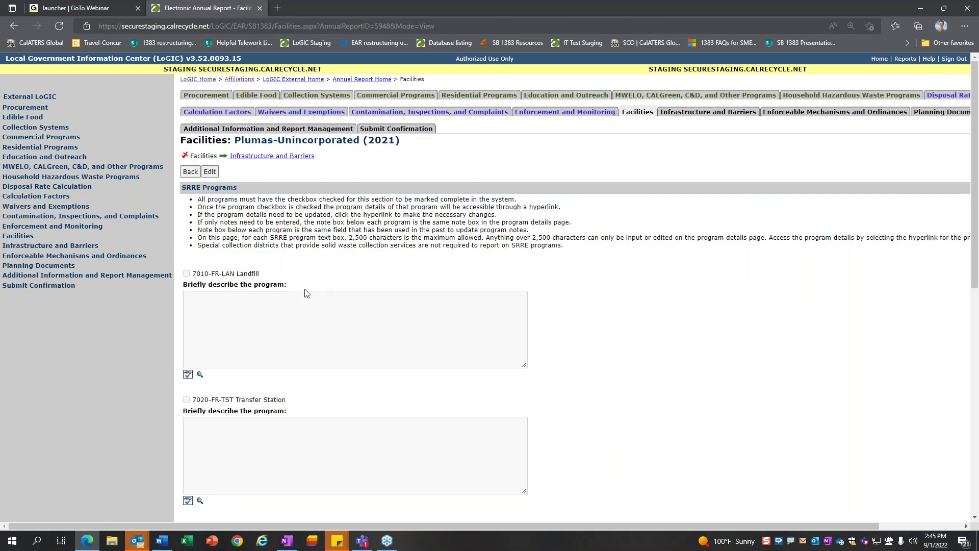
Put the Facilities section back into edit mode, check the 7010-FR-LAN Landfill program, and place the cursor in its description
{"action": "left_click", "coordinate": [209, 173]}
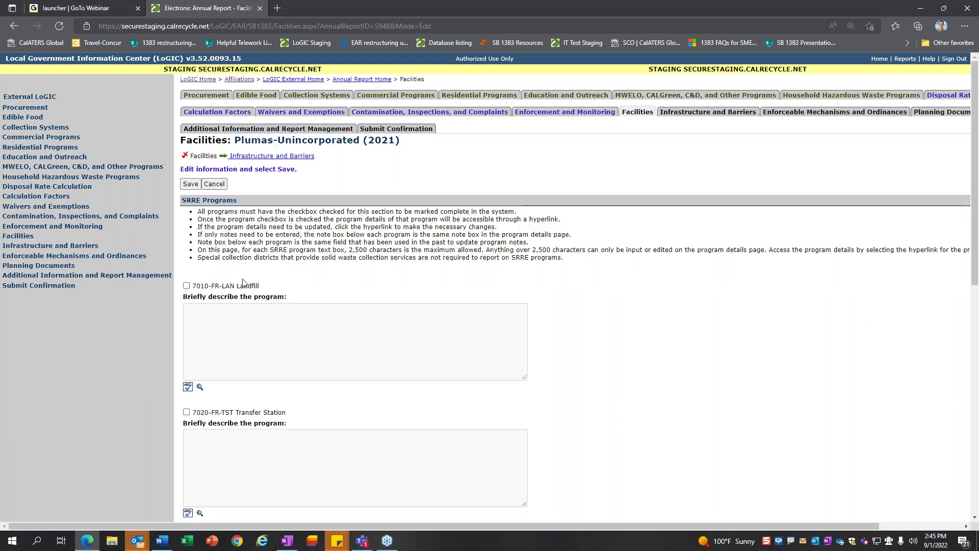
{"action": "left_click", "coordinate": [186, 285]}
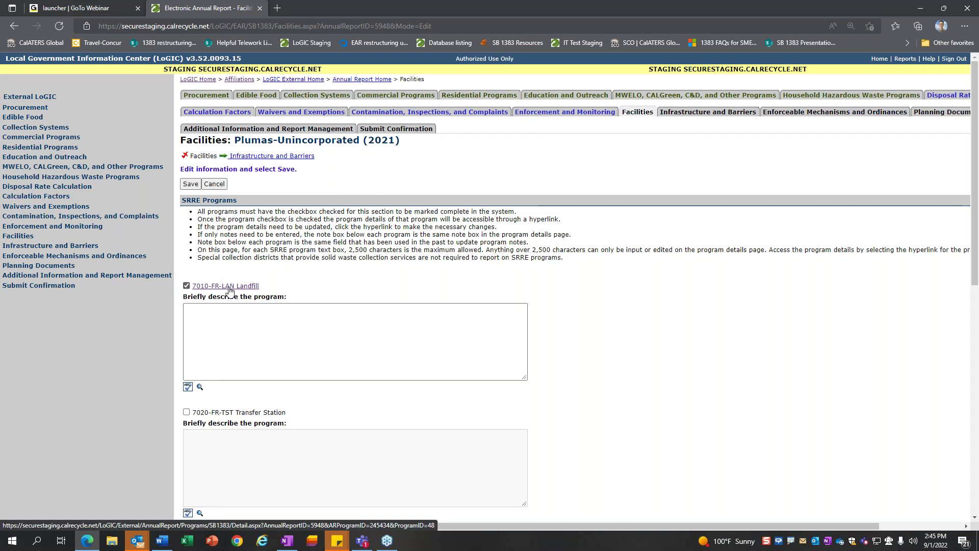
{"action": "left_click", "coordinate": [187, 287]}
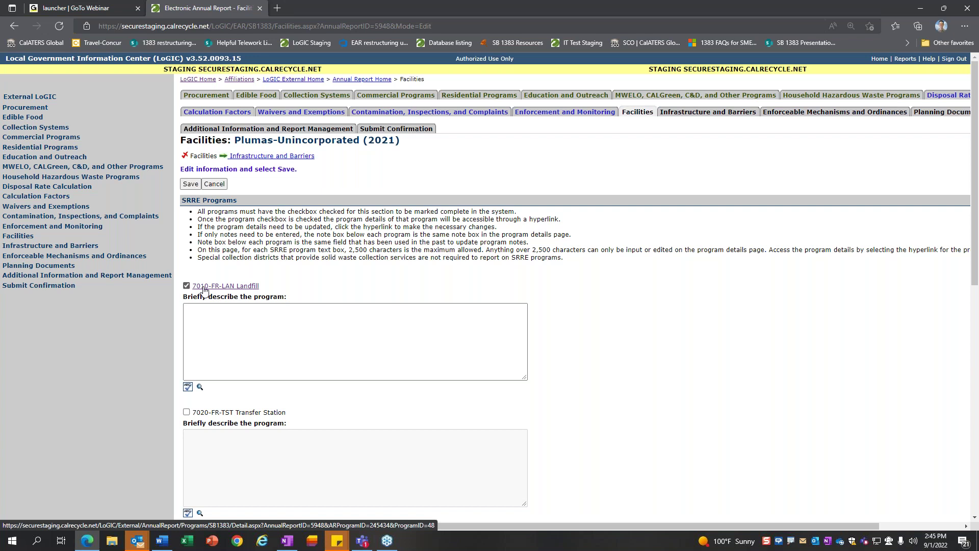
{"action": "left_click", "coordinate": [218, 319]}
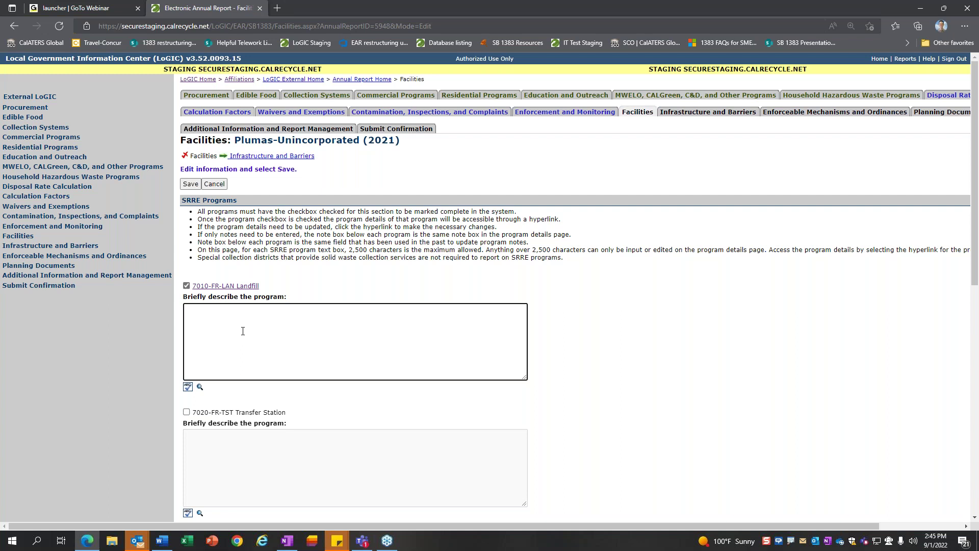
Check the Transfer Station, Composting Facility, Biomass, and Tires programs in Facilities and save the section
{"action": "left_click", "coordinate": [186, 412]}
{"action": "scroll", "coordinate": [250, 397], "scroll_direction": "down", "scroll_amount": 3}
{"action": "left_click", "coordinate": [251, 398]}
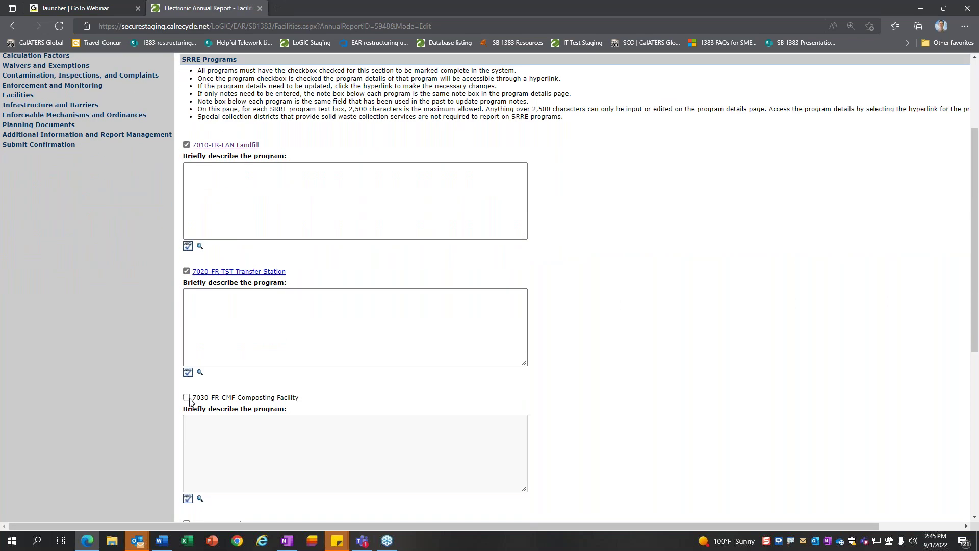
{"action": "scroll", "coordinate": [262, 389], "scroll_direction": "down", "scroll_amount": 3}
{"action": "left_click", "coordinate": [255, 386]}
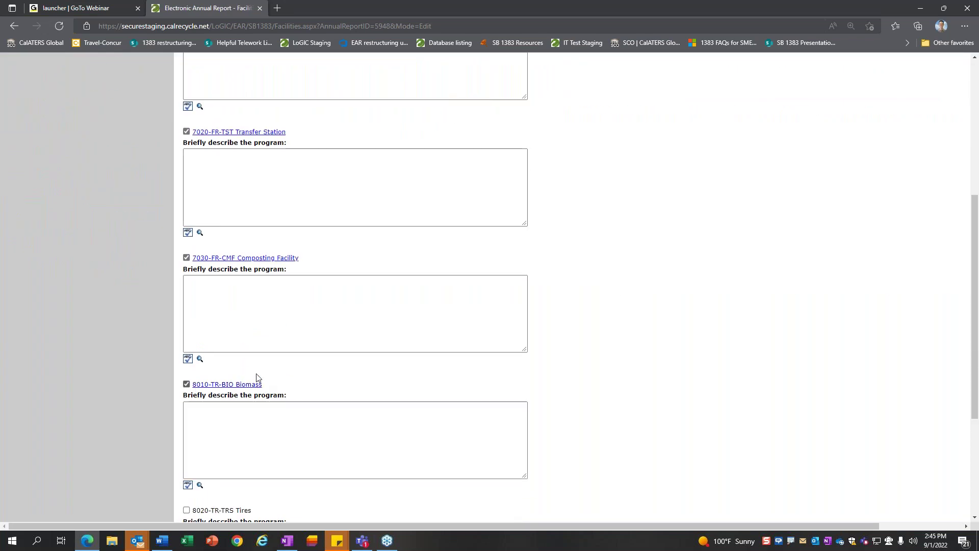
{"action": "scroll", "coordinate": [261, 370], "scroll_direction": "down", "scroll_amount": 2}
{"action": "left_click", "coordinate": [187, 370]}
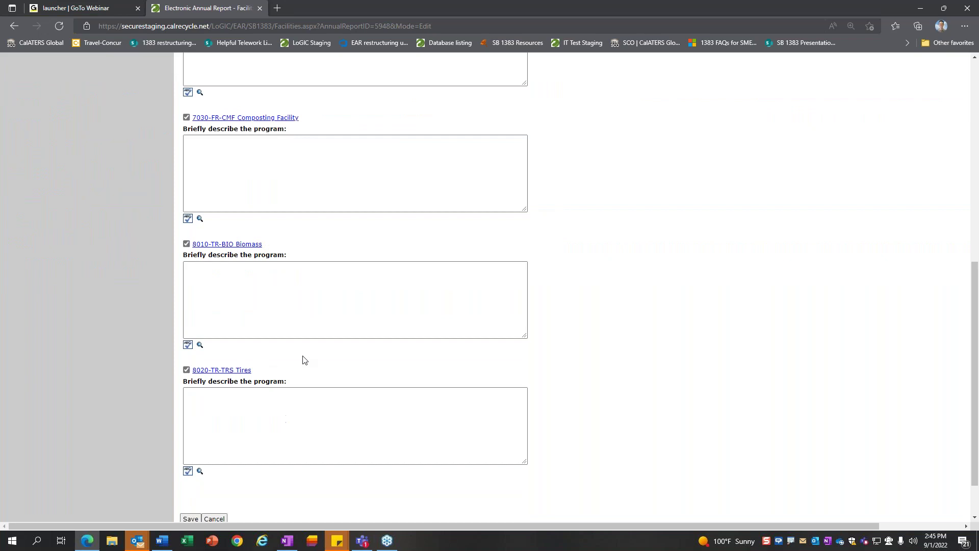
{"action": "scroll", "coordinate": [194, 447], "scroll_direction": "down", "scroll_amount": 1}
{"action": "left_click", "coordinate": [191, 462]}
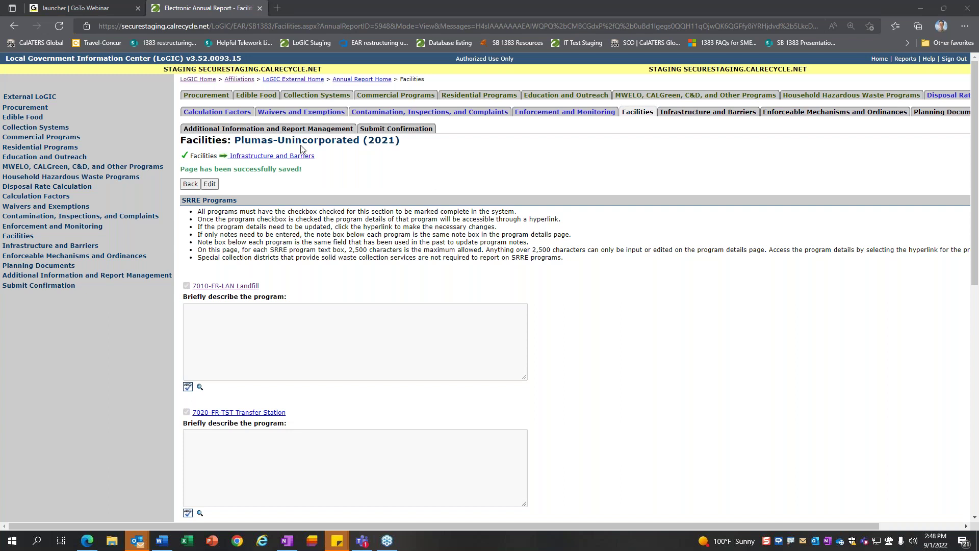
Open the Procurement section in edit mode and open Plumas-Unincorporated's Adjusted Recovered Organic Waste Product Procured row for editing
{"action": "left_click", "coordinate": [207, 95]}
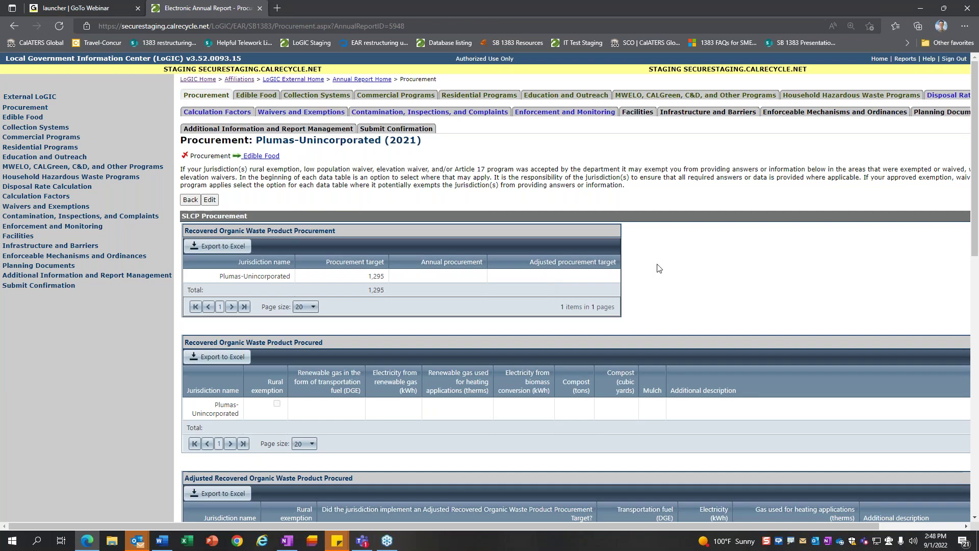
{"action": "scroll", "coordinate": [626, 265], "scroll_direction": "down", "scroll_amount": 1}
{"action": "left_click", "coordinate": [204, 134]}
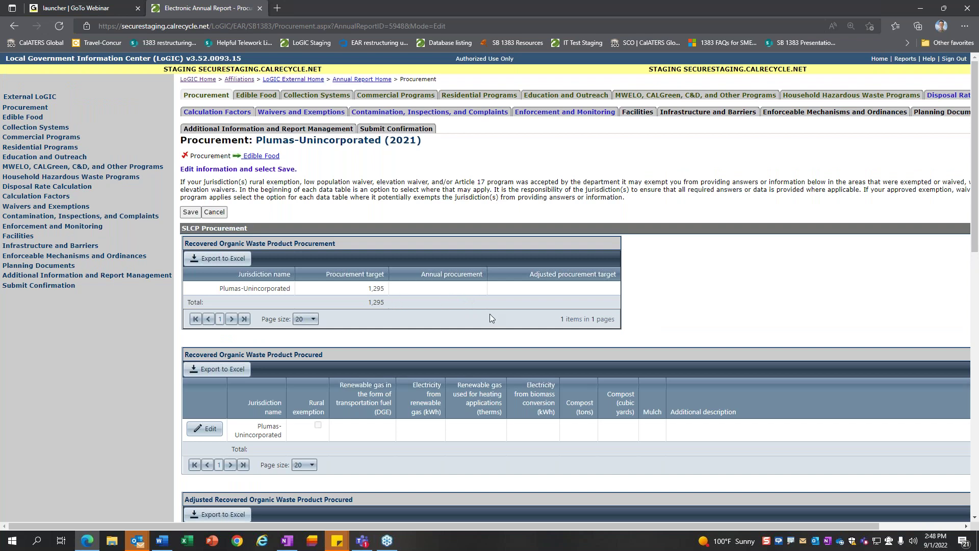
{"action": "scroll", "coordinate": [490, 314], "scroll_direction": "down", "scroll_amount": 3}
{"action": "left_click", "coordinate": [203, 348]}
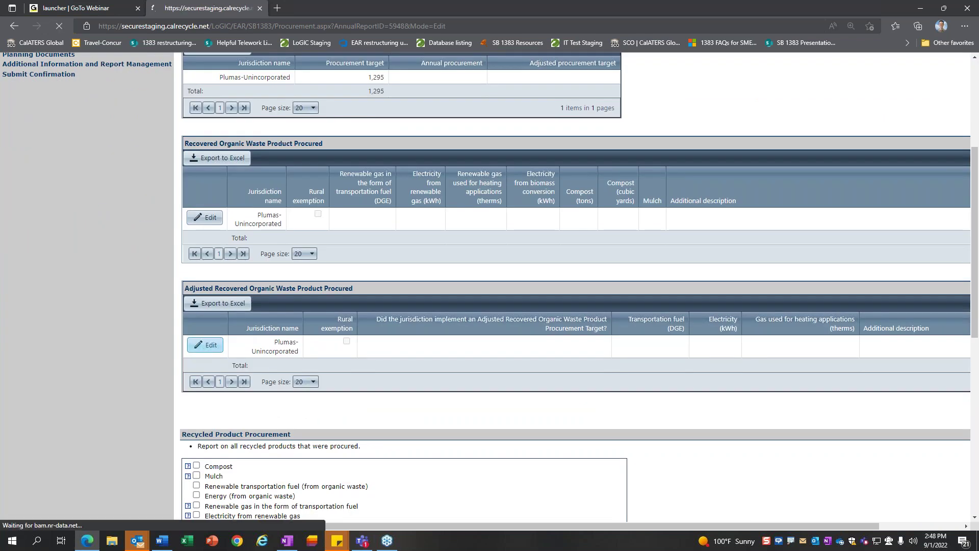
Answer Yes to implementing an adjusted procurement target, mark the fuel, electricity, and gas fields, and cancel the row edit
{"action": "scroll", "coordinate": [537, 367], "scroll_direction": "down", "scroll_amount": 1}
{"action": "left_click", "coordinate": [520, 322]}
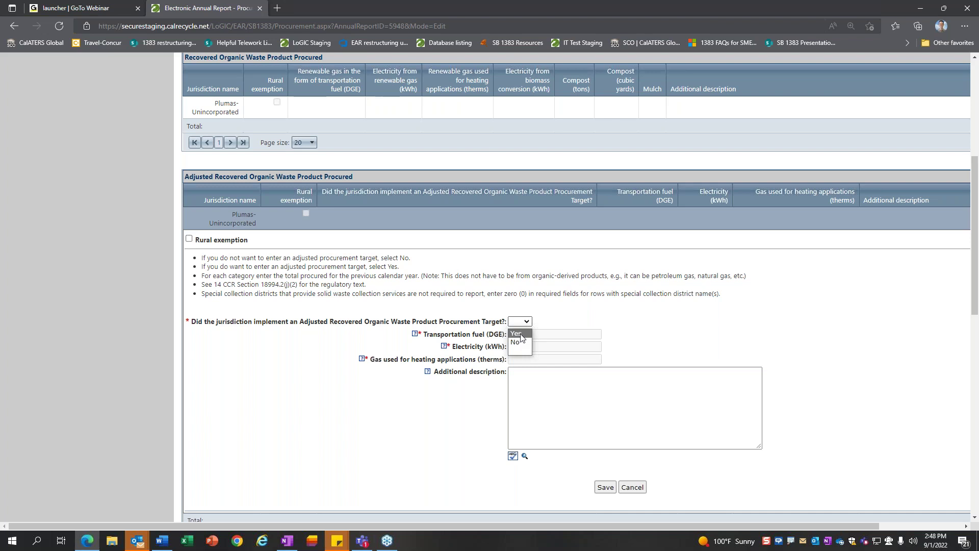
{"action": "left_click", "coordinate": [521, 336]}
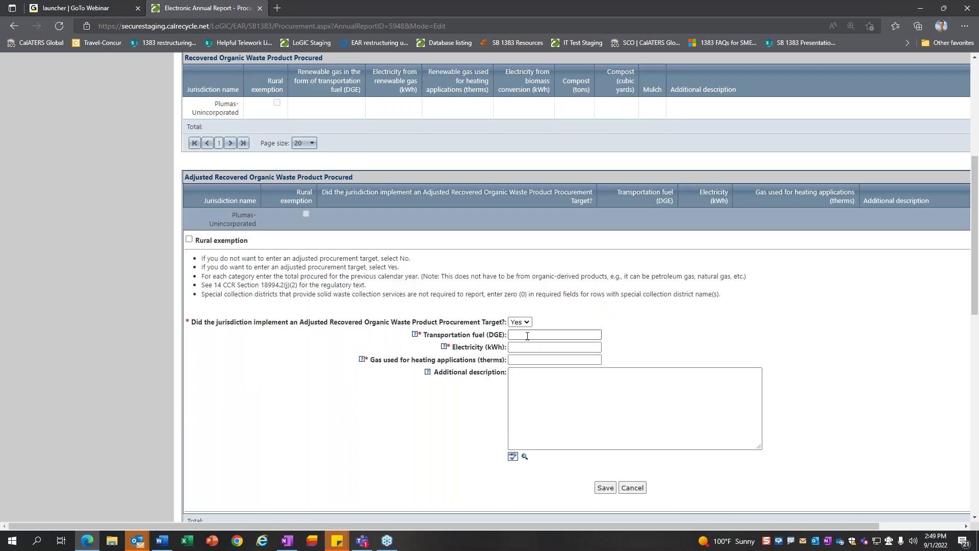
{"action": "mouse_move", "coordinate": [428, 339]}
{"action": "left_mouse_down"}
{"action": "mouse_move", "coordinate": [472, 339]}
{"action": "mouse_move", "coordinate": [462, 354]}
{"action": "mouse_move", "coordinate": [482, 354]}
{"action": "left_mouse_up"}
{"action": "left_click_drag", "start_coordinate": [371, 365], "coordinate": [464, 367]}
{"action": "key", "text": "Escape"}
{"action": "left_click", "coordinate": [632, 489]}
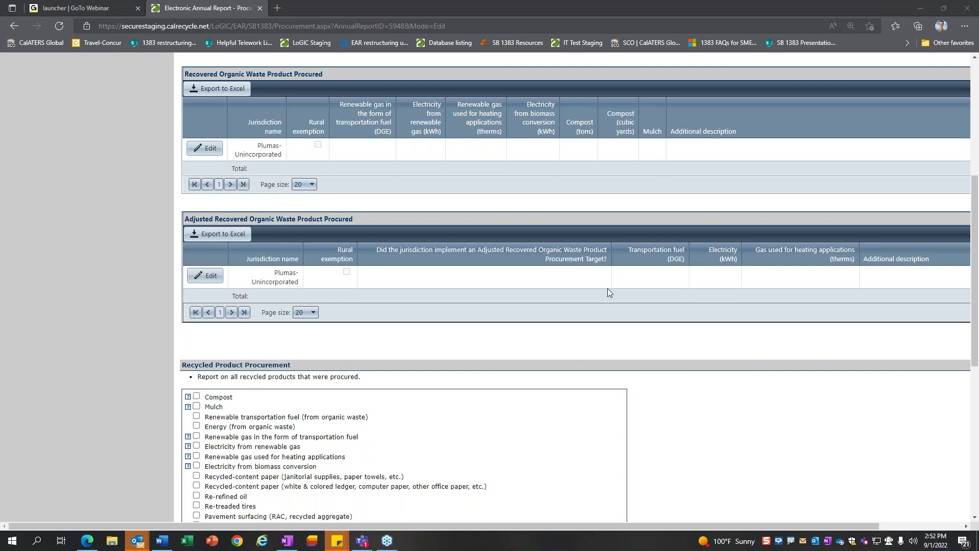
Leave the Procurement section without saving and open Plumas-Unincorporated's Enforcement and Monitoring section
{"action": "scroll", "coordinate": [608, 289], "scroll_direction": "up", "scroll_amount": 5}
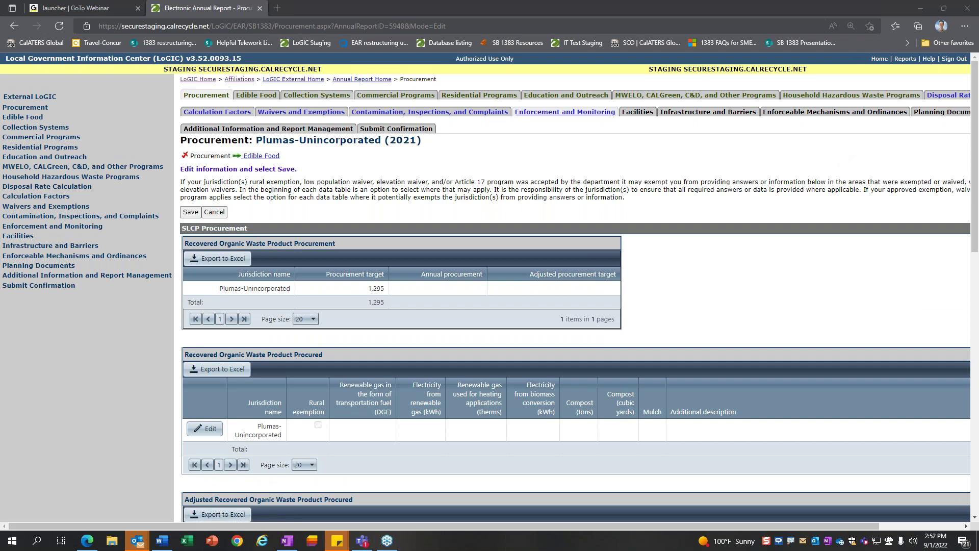
{"action": "left_click", "coordinate": [566, 113]}
{"action": "left_click", "coordinate": [536, 89]}
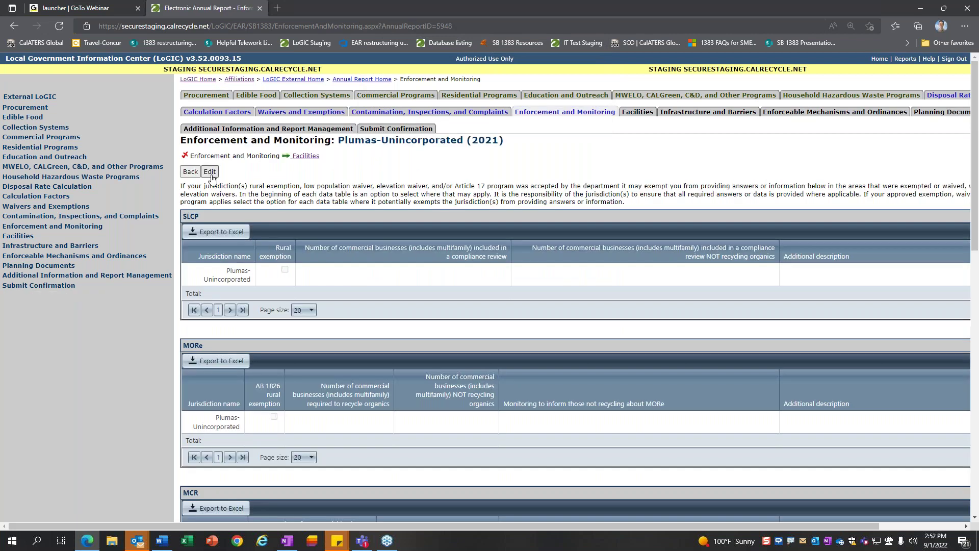
Review the Enforcement and Monitoring grids, mark the SLCP, MORe, and MCR headings, and clear the markings
{"action": "scroll", "coordinate": [299, 278], "scroll_direction": "down", "scroll_amount": 3}
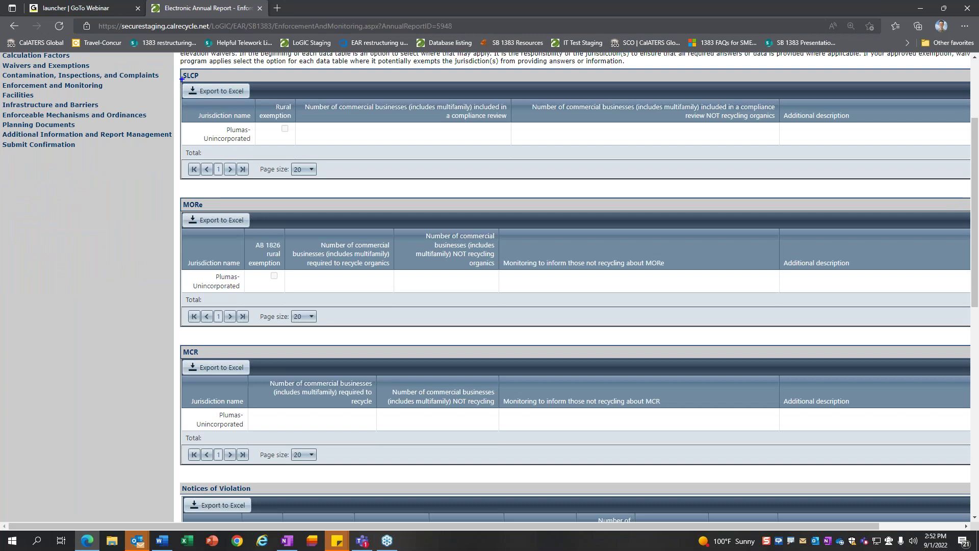
{"action": "left_click_drag", "start_coordinate": [182, 79], "coordinate": [211, 79]}
{"action": "left_click_drag", "start_coordinate": [179, 208], "coordinate": [222, 208]}
{"action": "left_click_drag", "start_coordinate": [180, 357], "coordinate": [227, 357]}
{"action": "key", "text": "Escape"}
{"action": "scroll", "coordinate": [282, 143], "scroll_direction": "up", "scroll_amount": 3}
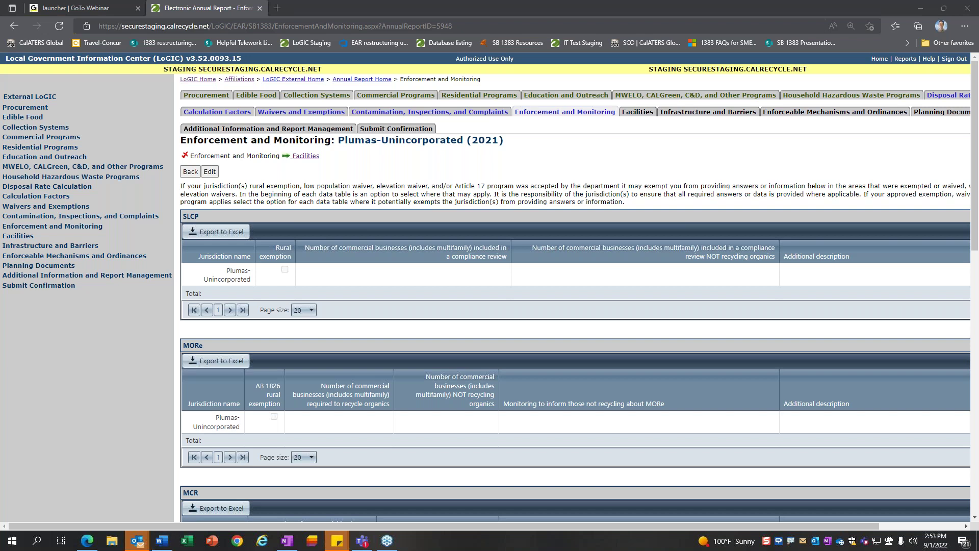
{"action": "key", "text": "super+d"}
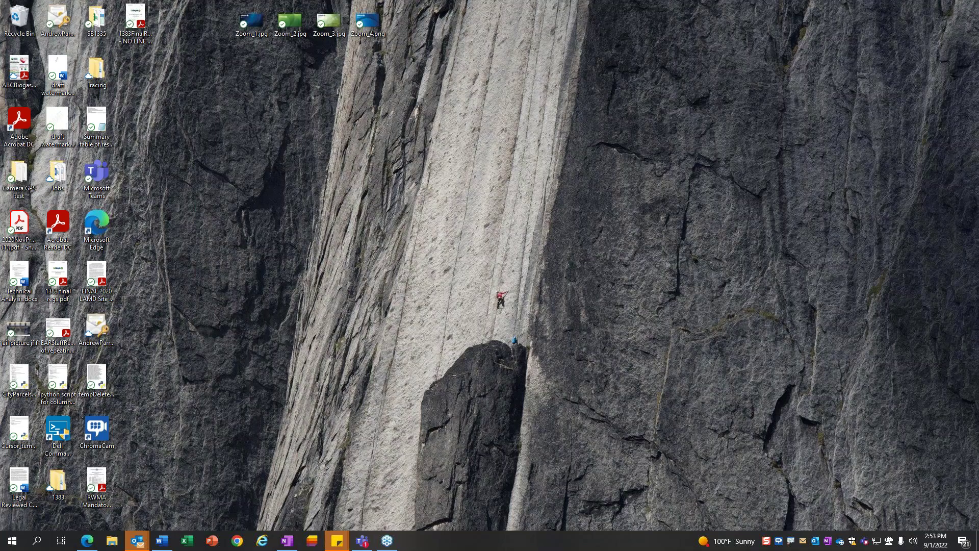
{"action": "key", "text": "super+d"}
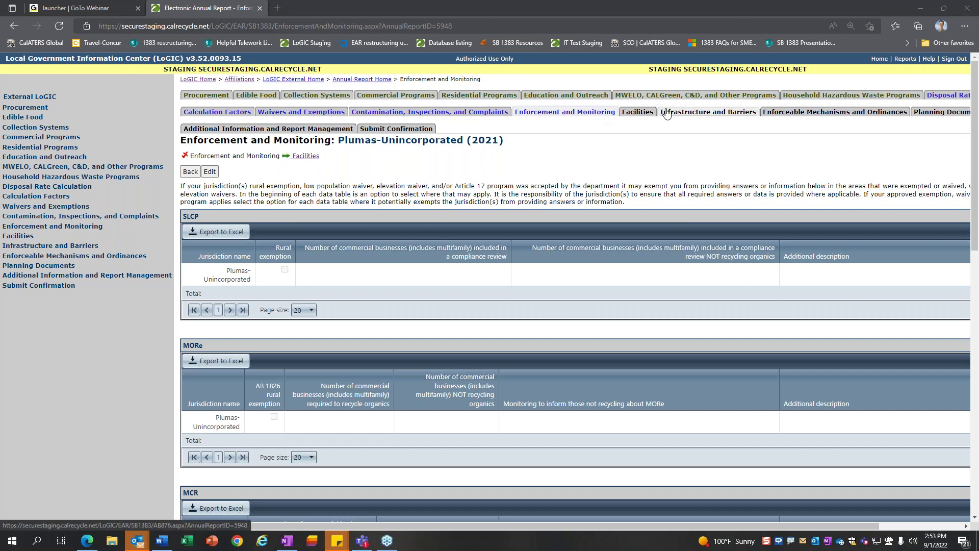
Open Plumas-Unincorporated's Collection Container Systems row for editing in Collection Systems and clear its Rural exemption option
{"action": "left_click", "coordinate": [321, 95]}
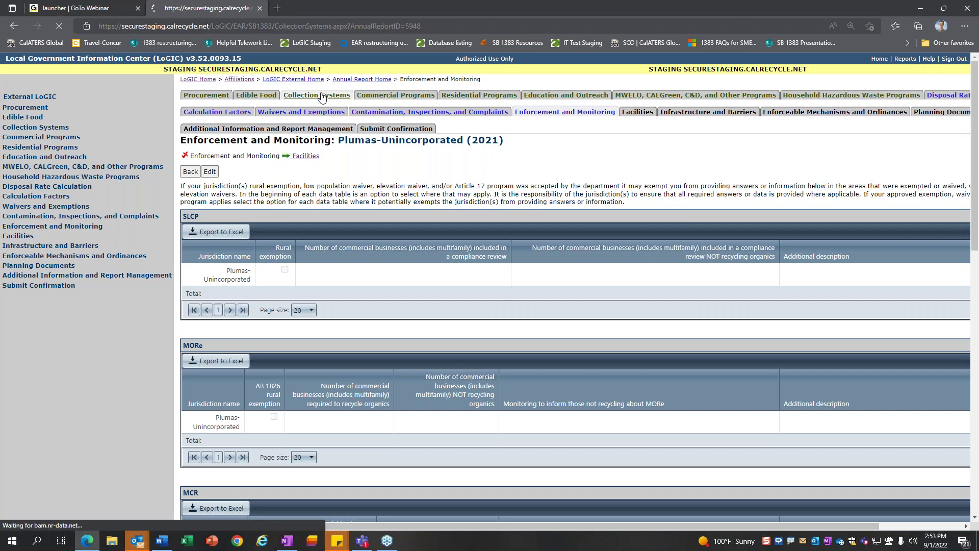
{"action": "left_click", "coordinate": [210, 172]}
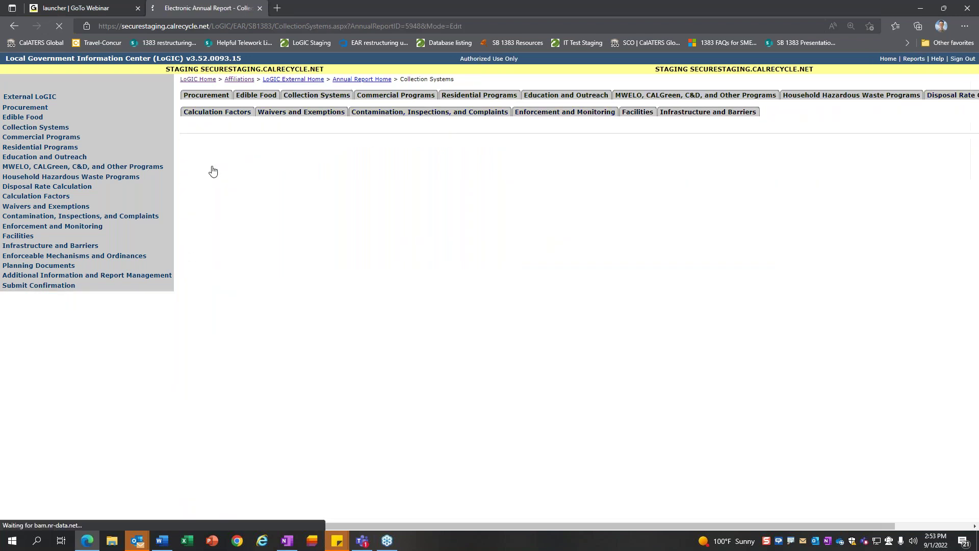
{"action": "left_click", "coordinate": [206, 360]}
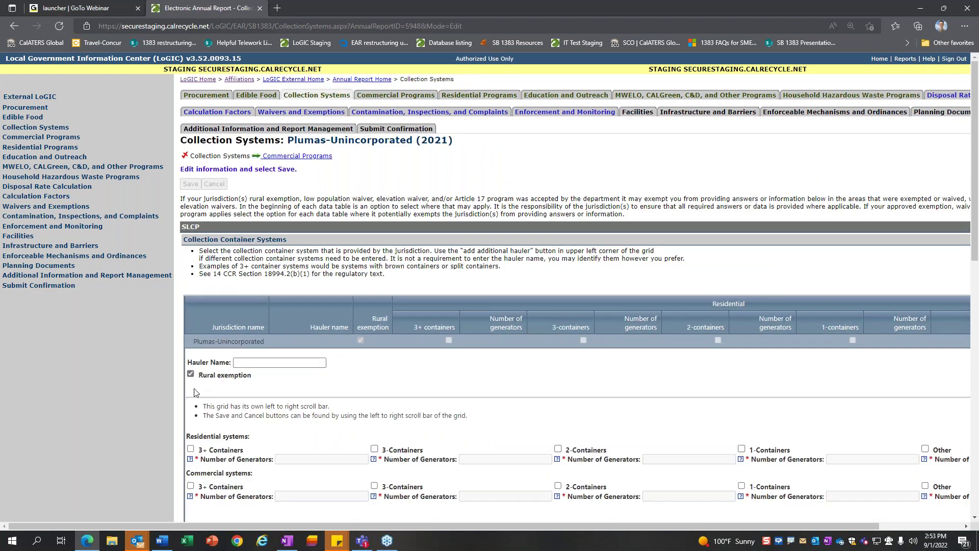
{"action": "scroll", "coordinate": [480, 341], "scroll_direction": "down", "scroll_amount": 3}
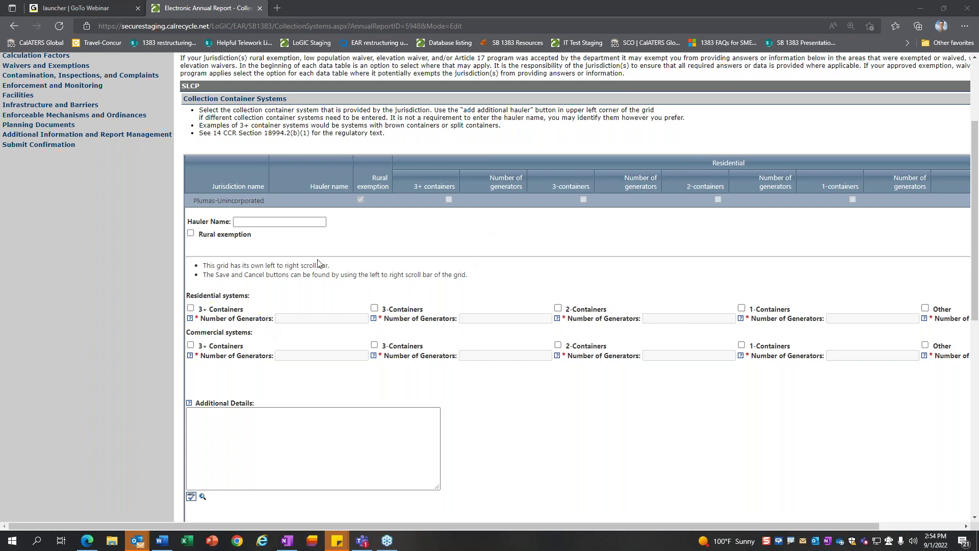
{"action": "scroll", "coordinate": [479, 381], "scroll_direction": "down", "scroll_amount": 1}
{"action": "scroll", "coordinate": [477, 388], "scroll_direction": "up", "scroll_amount": 3}
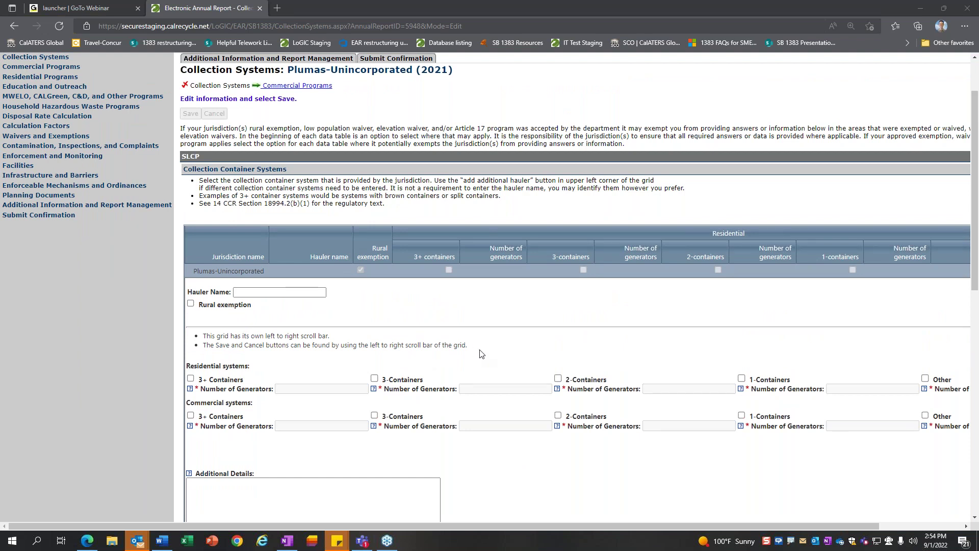
Select 3-Containers for both residential and commercial systems and enter 900 generators for each
{"action": "left_click", "coordinate": [374, 378]}
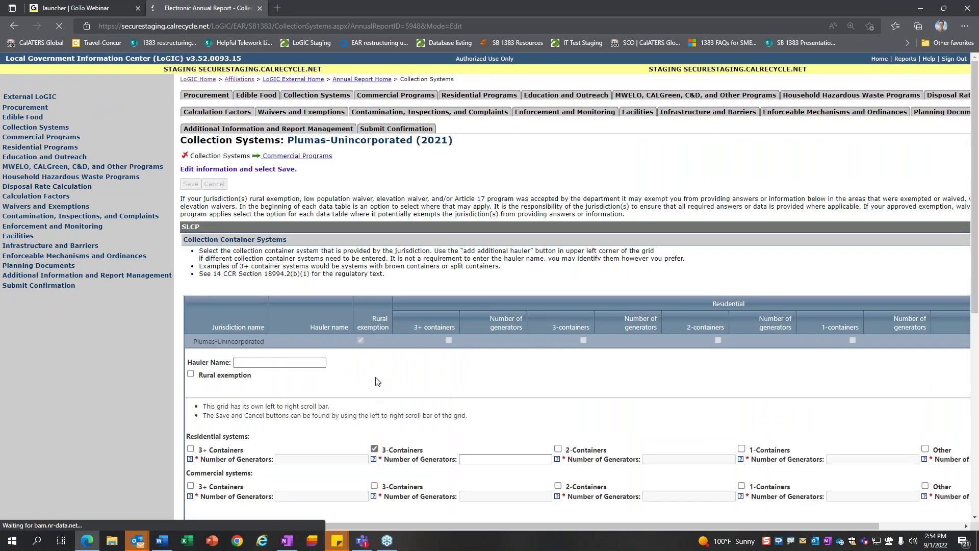
{"action": "left_click", "coordinate": [375, 416]}
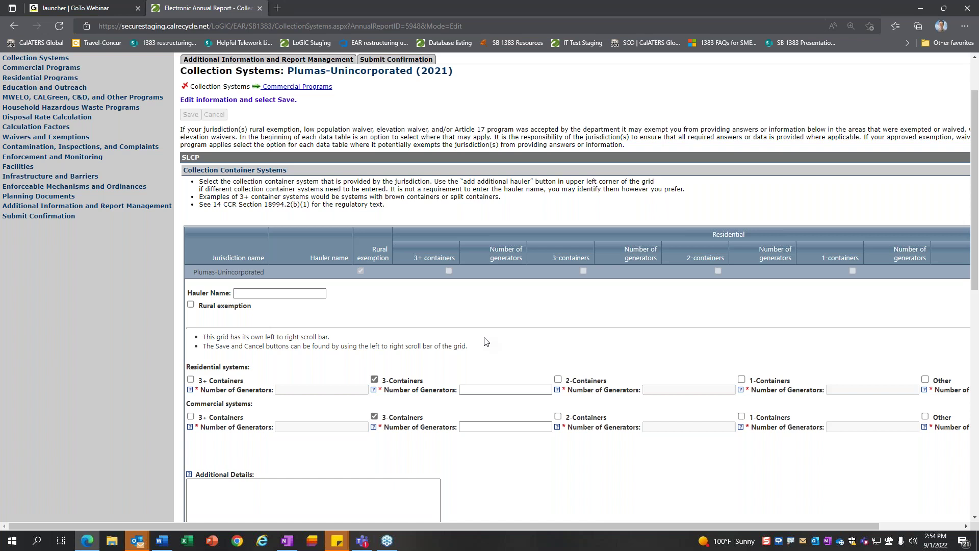
{"action": "left_click", "coordinate": [492, 389]}
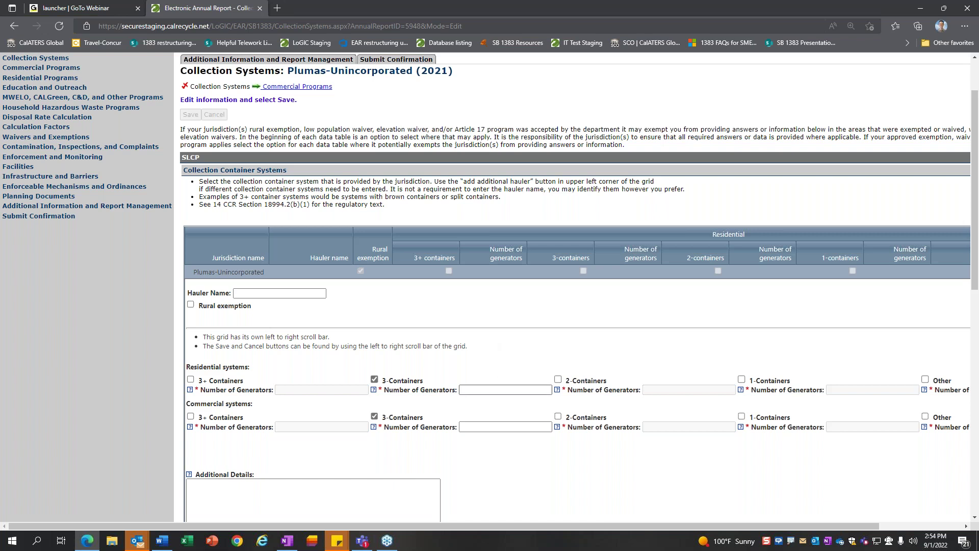
{"action": "left_click", "coordinate": [482, 389]}
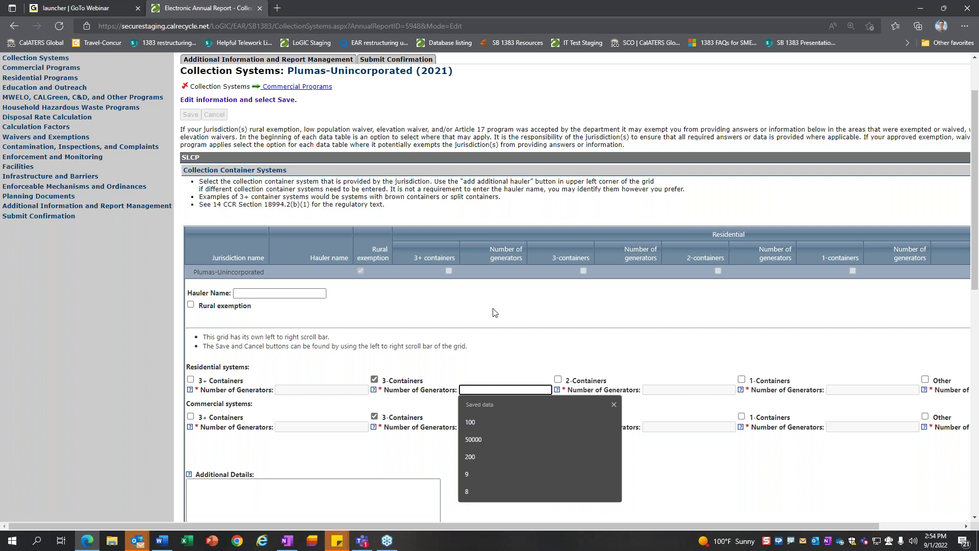
{"action": "type", "text": "900"}
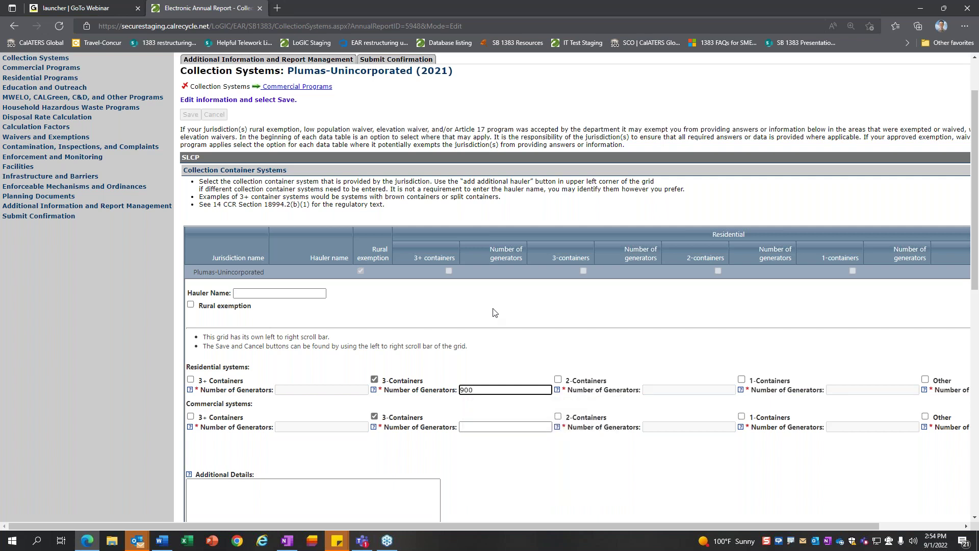
{"action": "left_click", "coordinate": [482, 427]}
{"action": "type", "text": "900"}
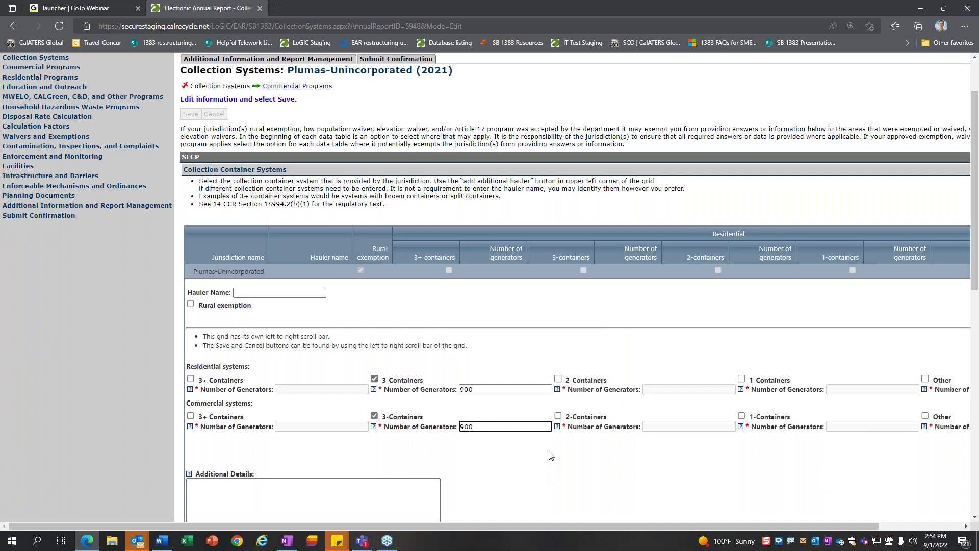
Select Other for both residential and commercial systems and enter 100 generators for the commercial Other system
{"action": "scroll", "coordinate": [551, 451], "scroll_direction": "down", "scroll_amount": 4}
{"action": "scroll", "coordinate": [552, 443], "scroll_direction": "down", "scroll_amount": 1}
{"action": "left_click_drag", "start_coordinate": [560, 382], "coordinate": [660, 378]}
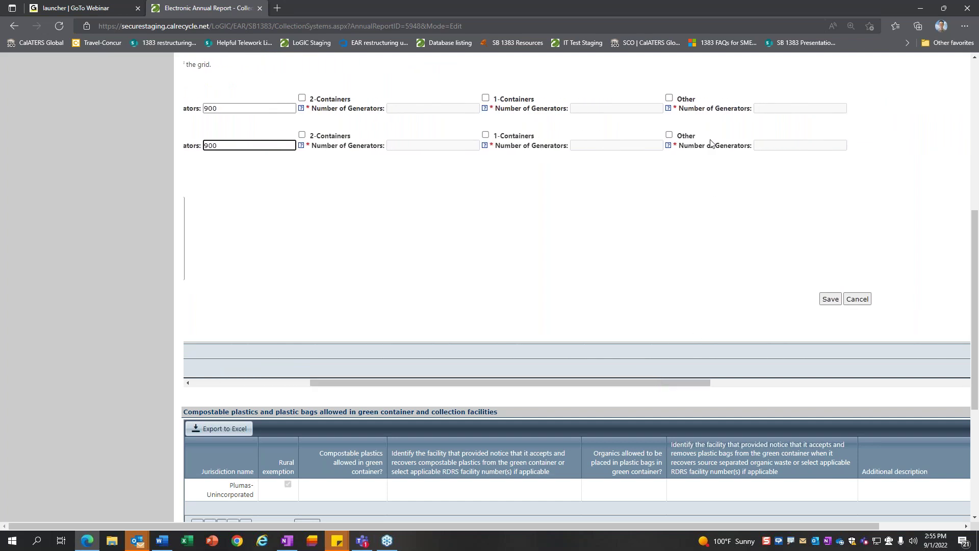
{"action": "left_click", "coordinate": [669, 98]}
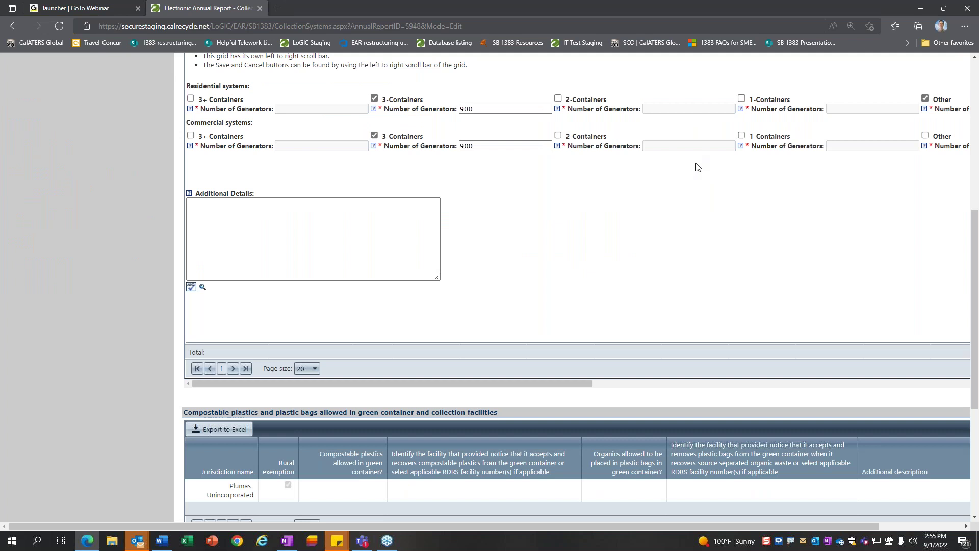
{"action": "left_click_drag", "start_coordinate": [581, 383], "coordinate": [660, 383]}
{"action": "left_click", "coordinate": [754, 137]}
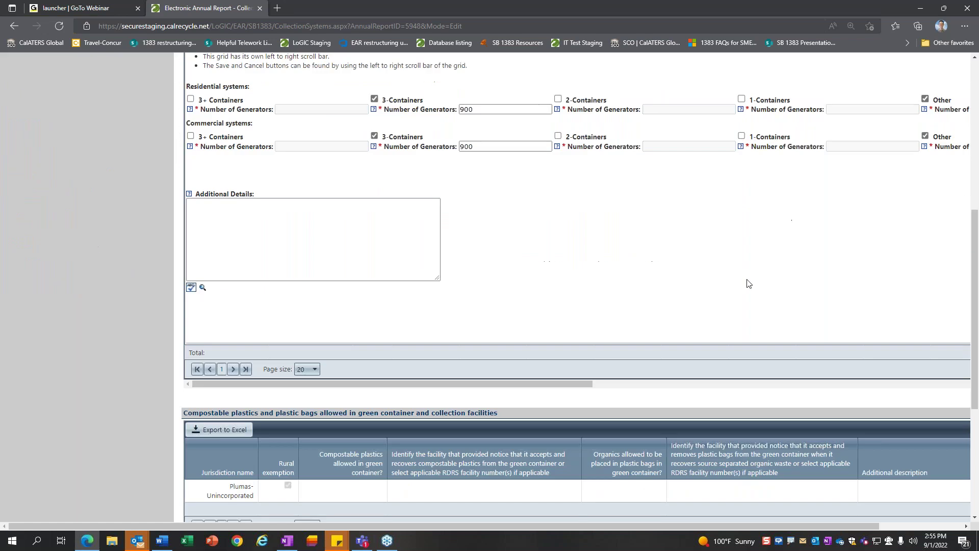
{"action": "left_click_drag", "start_coordinate": [565, 381], "coordinate": [705, 383]}
{"action": "left_click", "coordinate": [765, 147]}
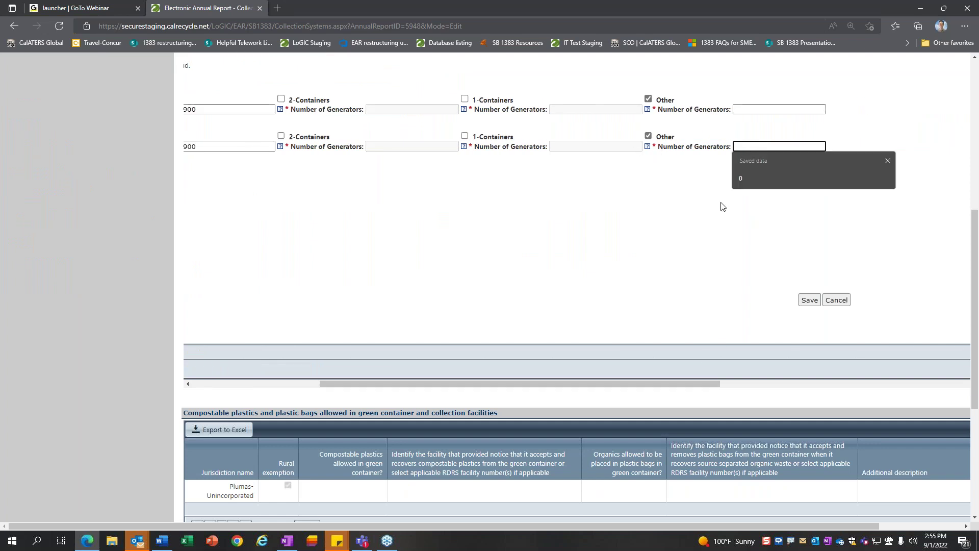
{"action": "type", "text": "100"}
Enter "100 commercial genators receving trash service only." as the Additional Details of the collection container row
{"action": "left_click", "coordinate": [510, 383]}
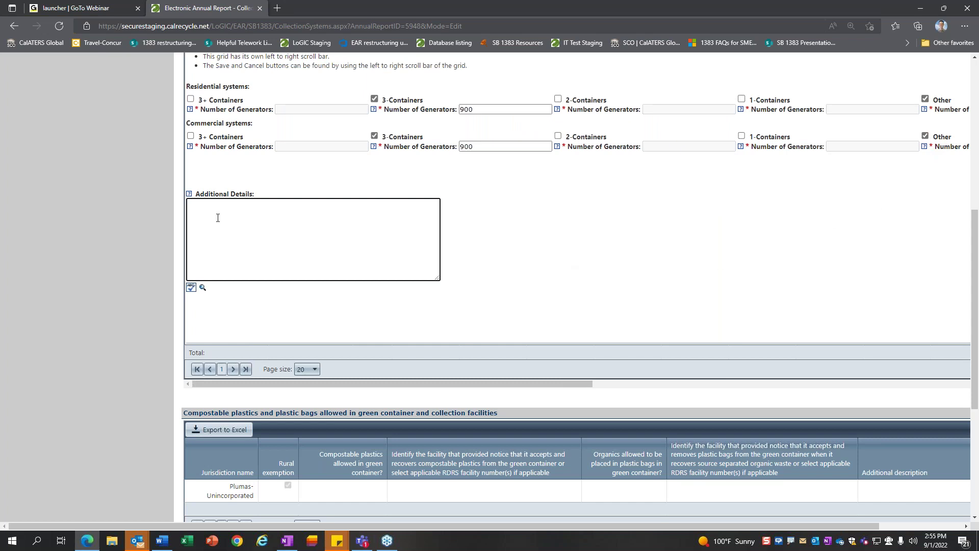
{"action": "type", "text": "00 commercial gern"}
{"action": "key", "text": "BackSpace"}
{"action": "key", "text": "BackSpace"}
{"action": "type", "text": "nators receving "}
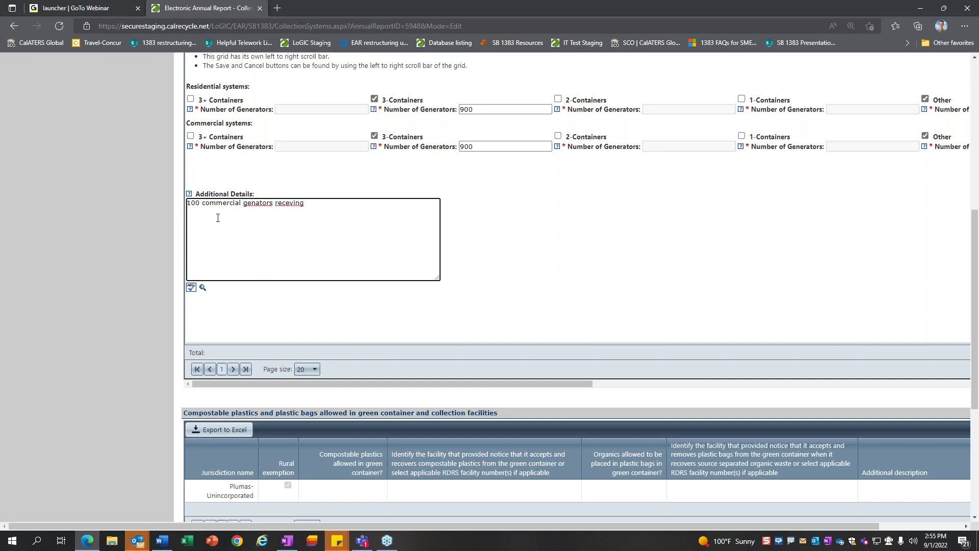
{"action": "type", "text": "trash service only."}
Review the Other generator fields and the container entries, and cancel the Collection Container Systems row edit
{"action": "left_click_drag", "start_coordinate": [506, 380], "coordinate": [611, 381]}
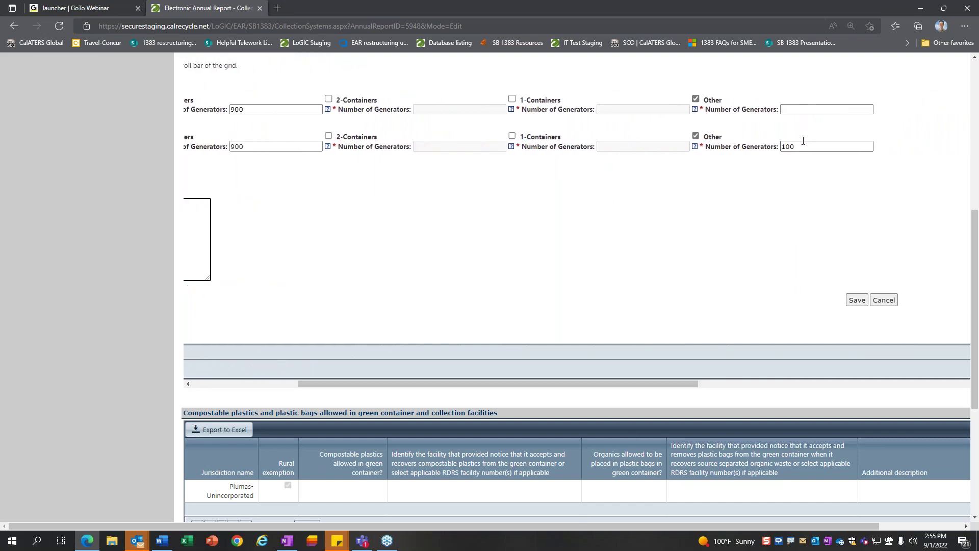
{"action": "left_click_drag", "start_coordinate": [628, 381], "coordinate": [357, 306]}
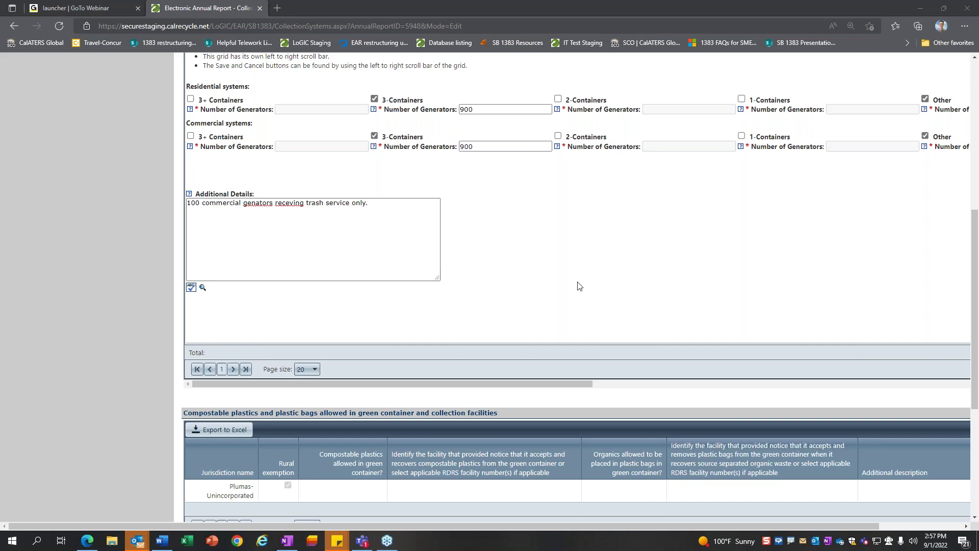
{"action": "scroll", "coordinate": [579, 284], "scroll_direction": "up", "scroll_amount": 3}
{"action": "scroll", "coordinate": [566, 400], "scroll_direction": "down", "scroll_amount": 3}
{"action": "left_click_drag", "start_coordinate": [557, 386], "coordinate": [736, 362]}
{"action": "left_click", "coordinate": [786, 300]}
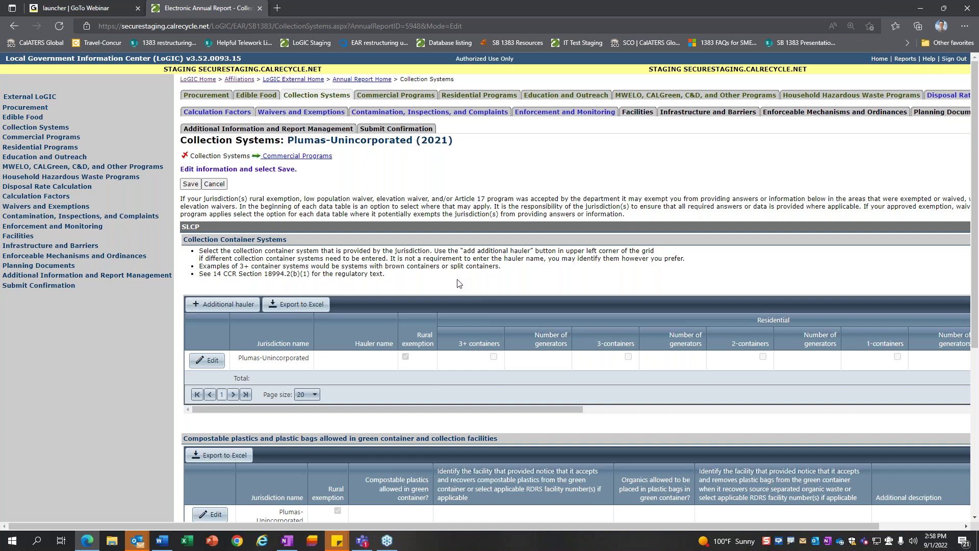
Leave Collection Systems without saving for Commercial Programs and underline the SRRE Programs instruction about the 2,500-character maximum
{"action": "left_click", "coordinate": [417, 96]}
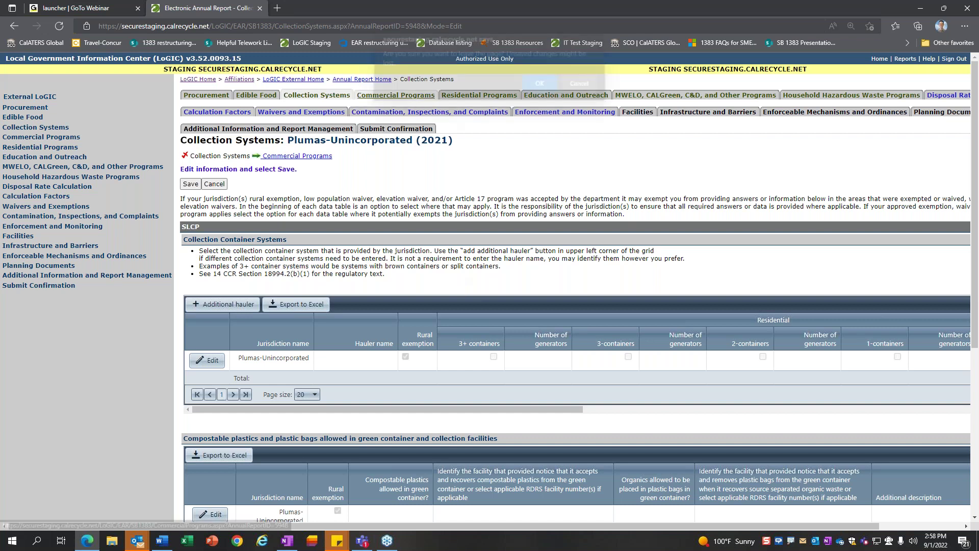
{"action": "left_click", "coordinate": [522, 95]}
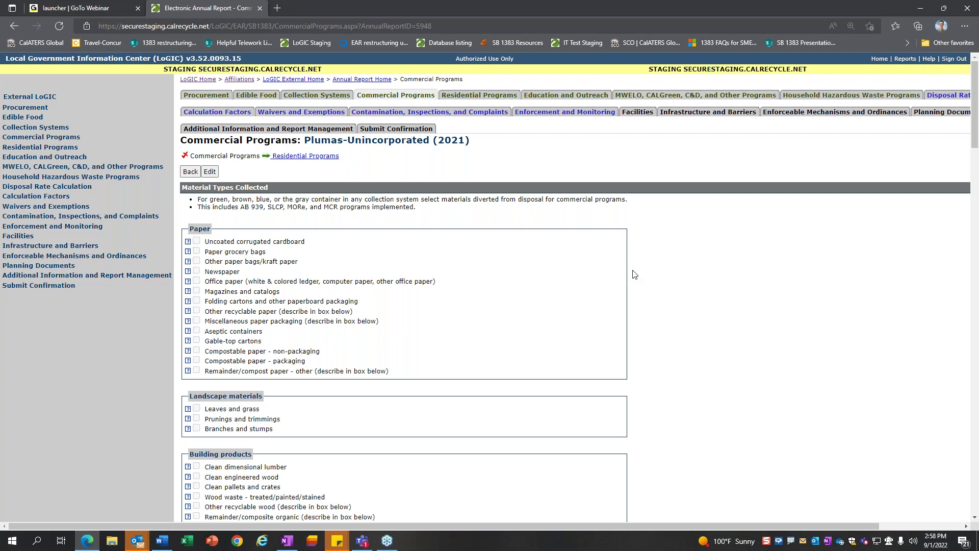
{"action": "scroll", "coordinate": [634, 274], "scroll_direction": "down", "scroll_amount": 15}
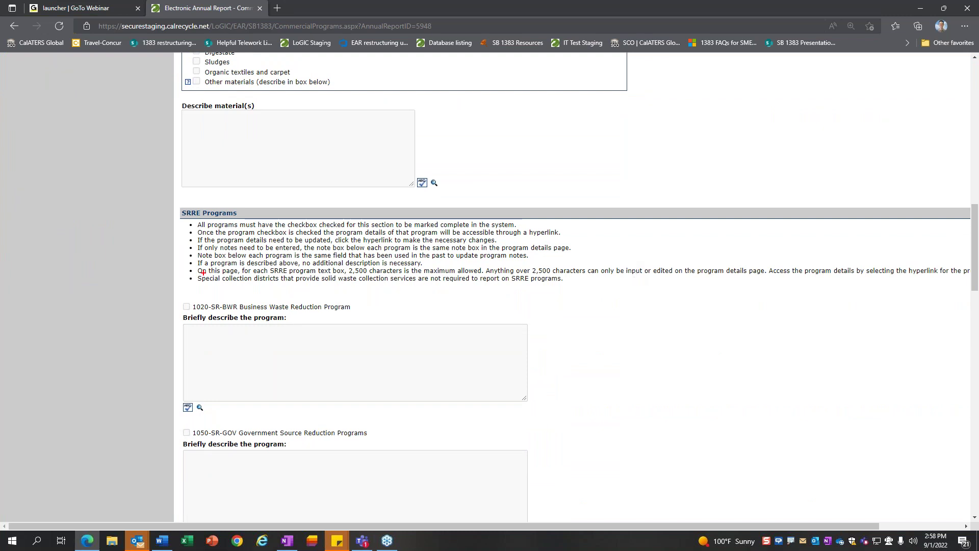
{"action": "left_click_drag", "start_coordinate": [185, 276], "coordinate": [955, 274]}
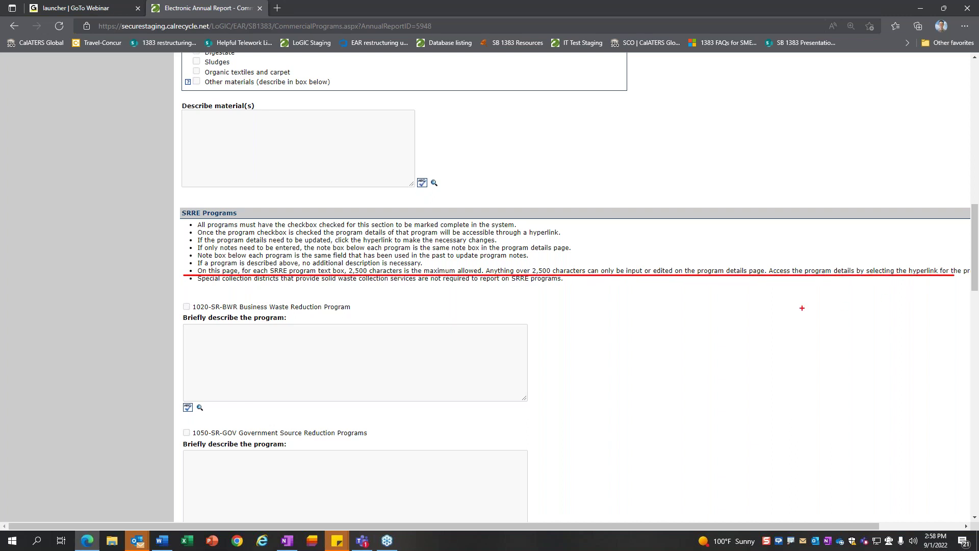